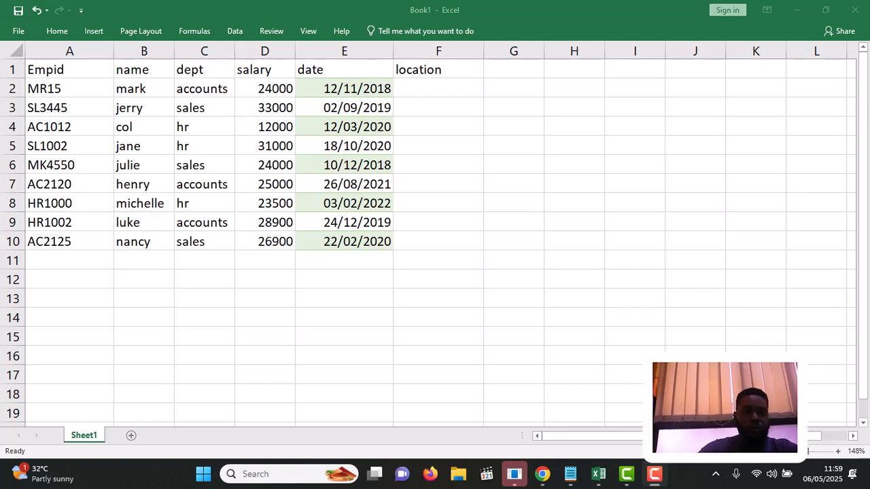
- Look over the employee table's column headings from Empid to location
click(76, 70)
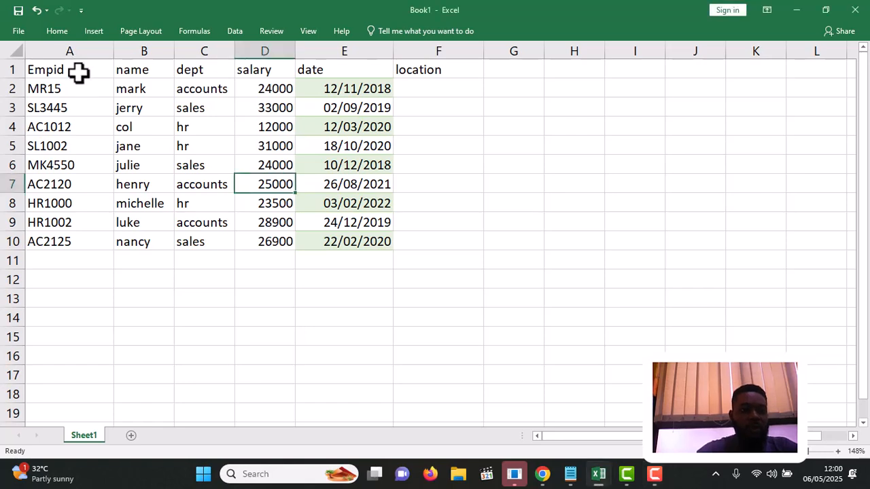
click(77, 72)
click(146, 71)
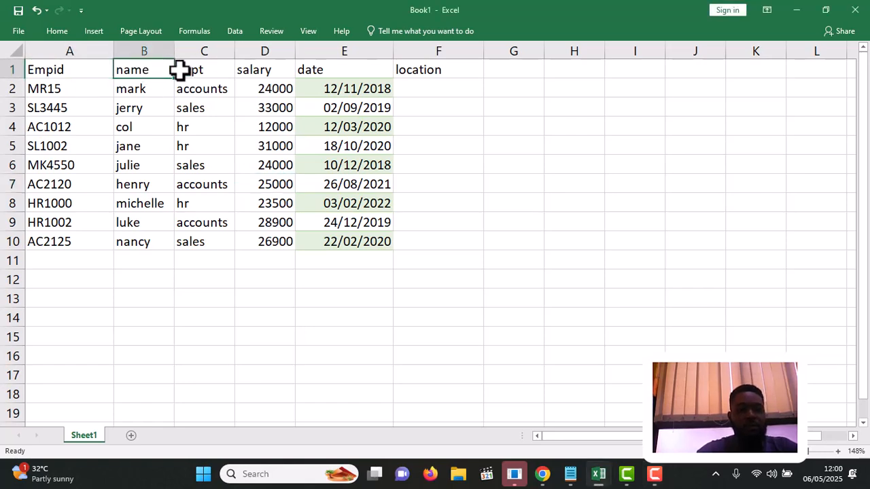
click(185, 70)
click(243, 69)
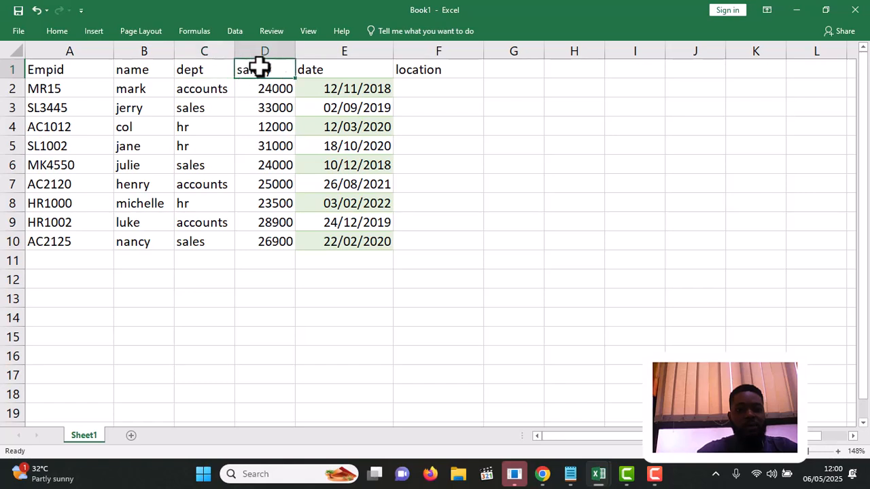
click(325, 69)
click(425, 69)
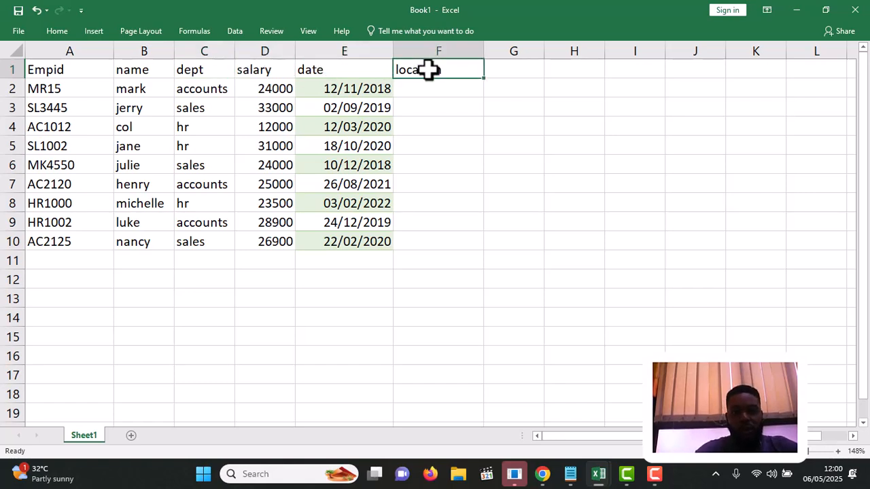
- Enter the locations france, uk and lagos in F2 to F4, each with a different number of leading spaces
click(431, 93)
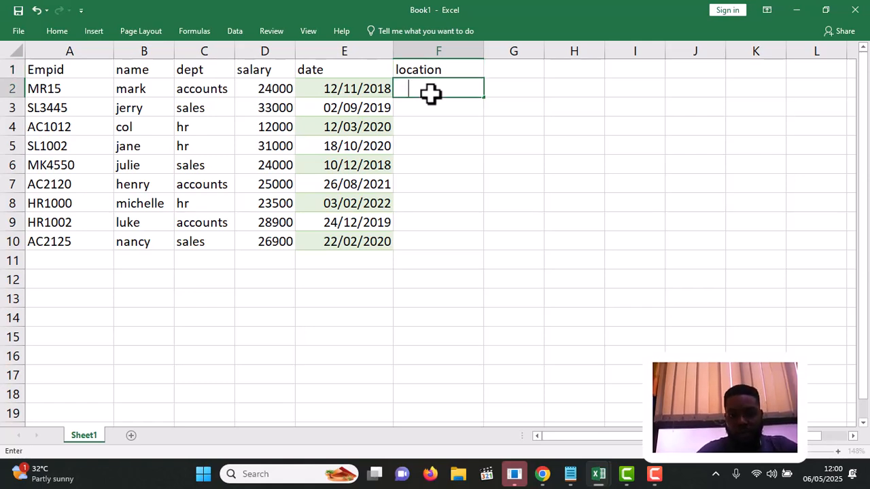
text(franc e)
key(Return)
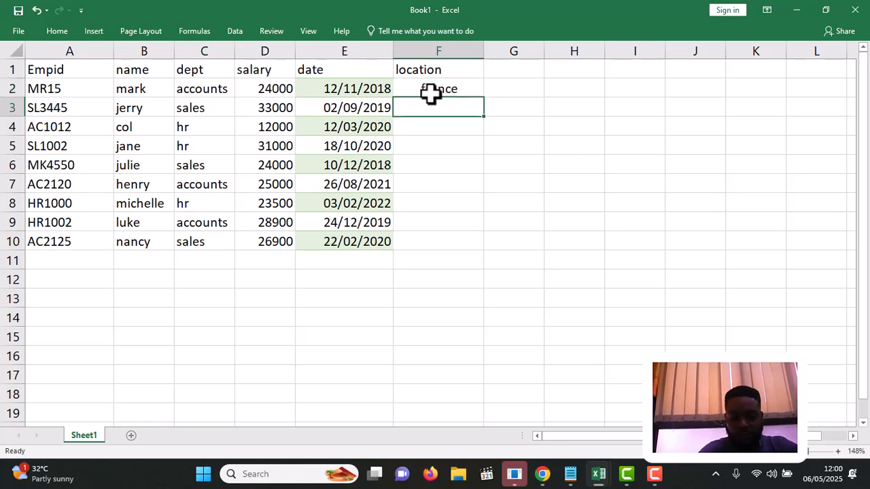
text(u)
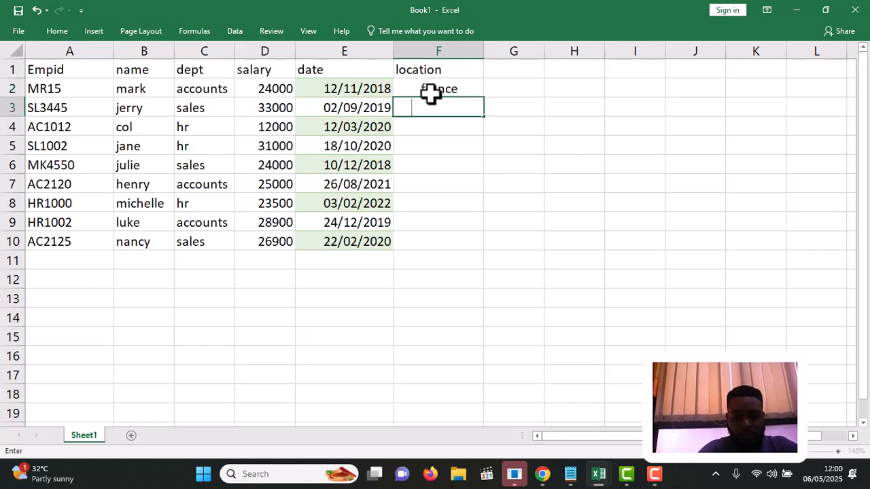
text(k)
key(Return)
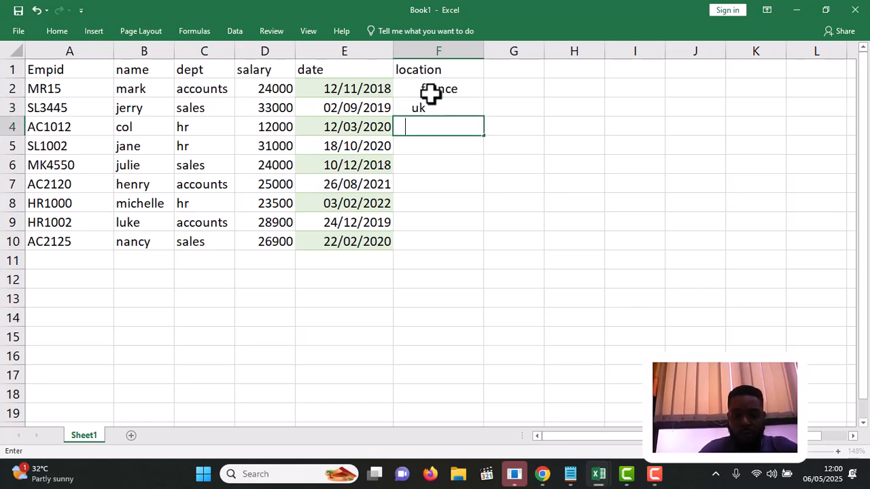
text(lagos)
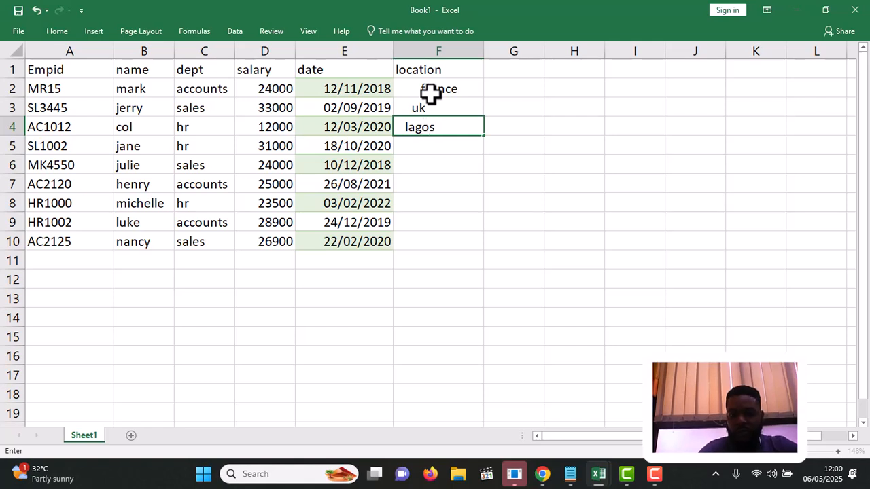
key(Return)
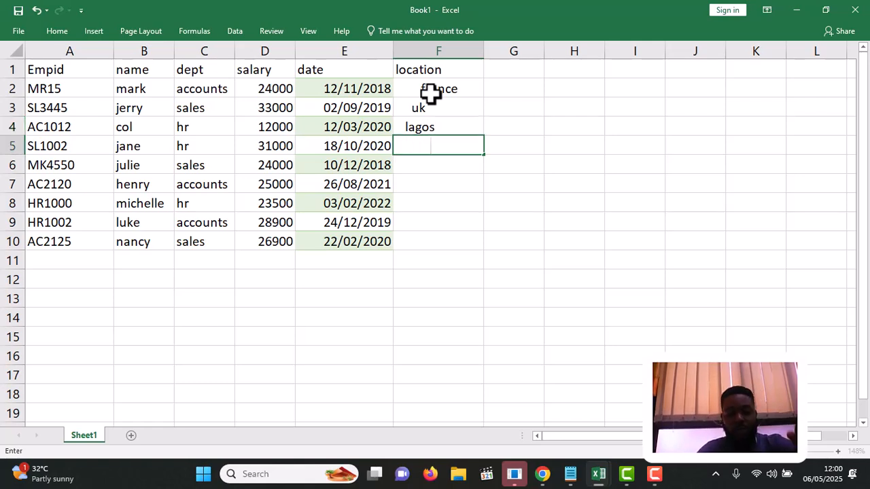
- Enter the locations spain, angola and lisbon in F5 to F7, each with uneven leading spaces
text(spain)
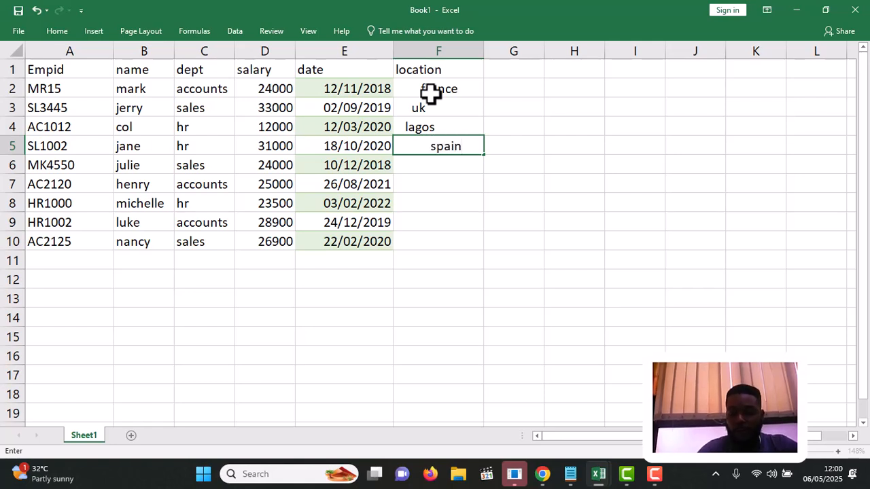
key(Return)
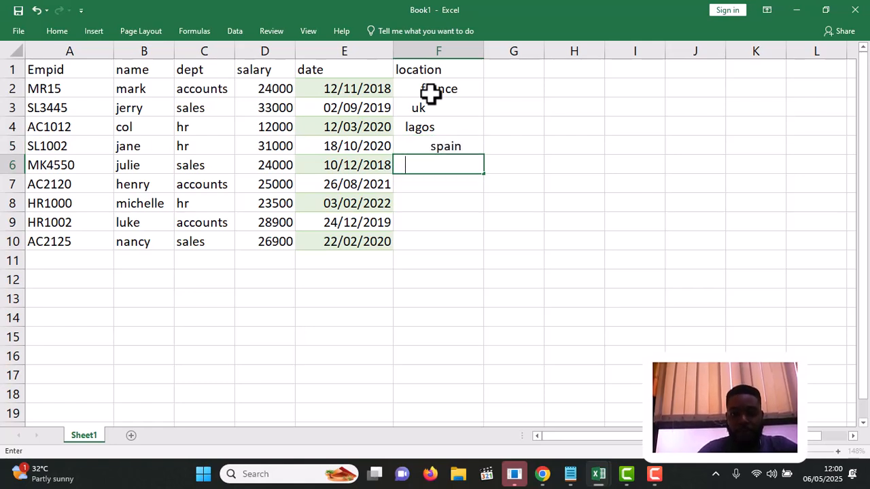
text(angolA)
key(BackSpace)
text(a)
key(Return)
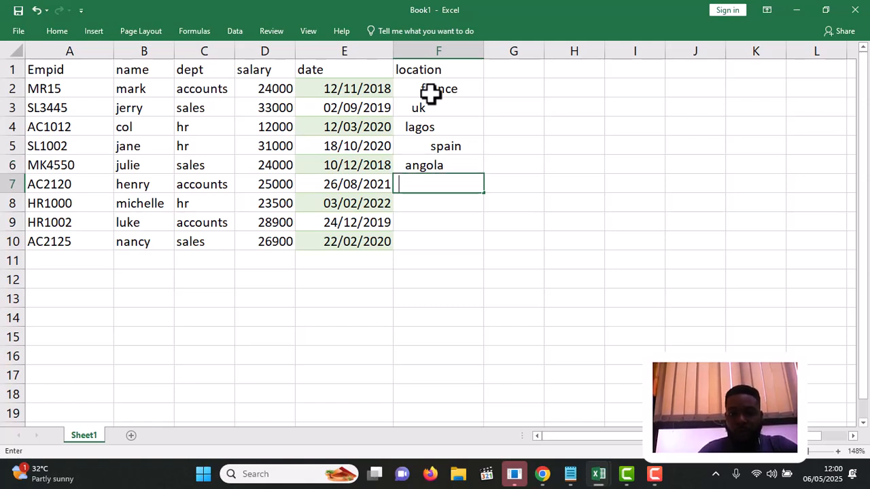
text(lisbon)
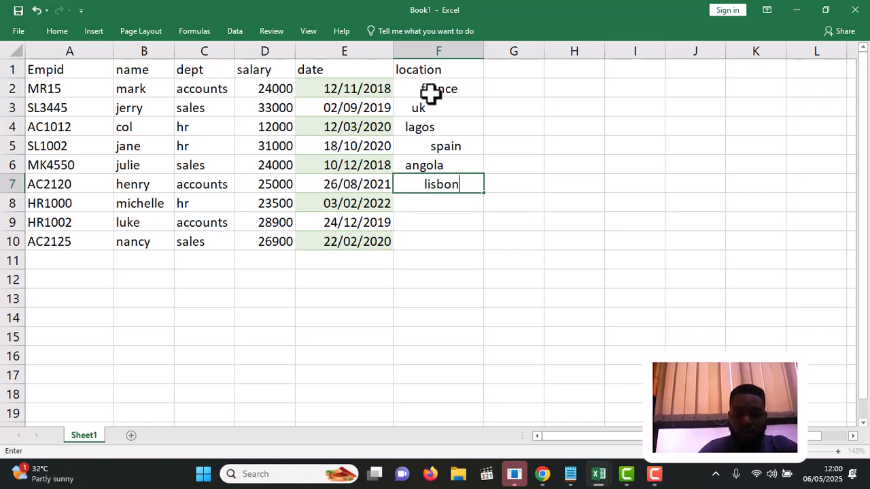
key(Return)
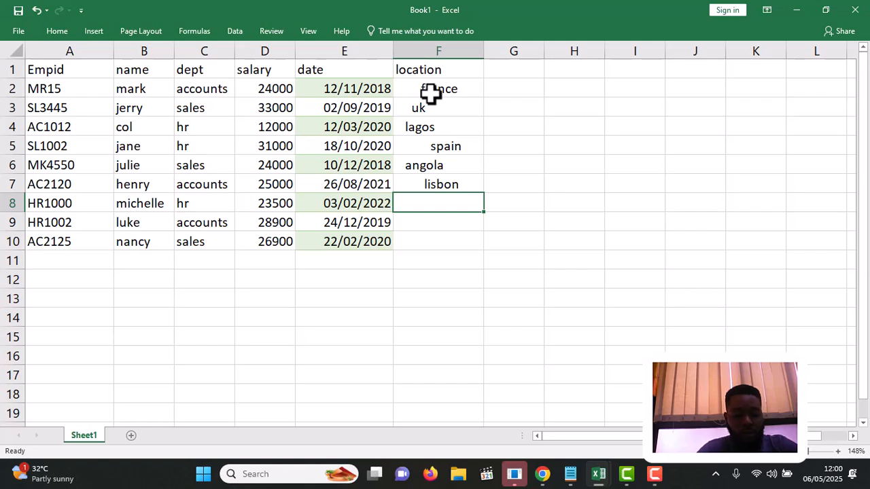
- Enter the location togo in F8 and insert leading spaces before it
text(togo)
key(Return)
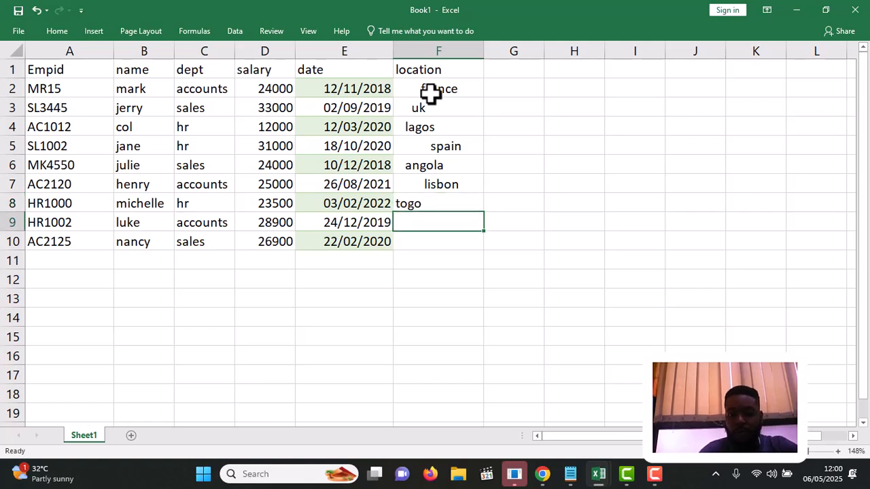
key(Up)
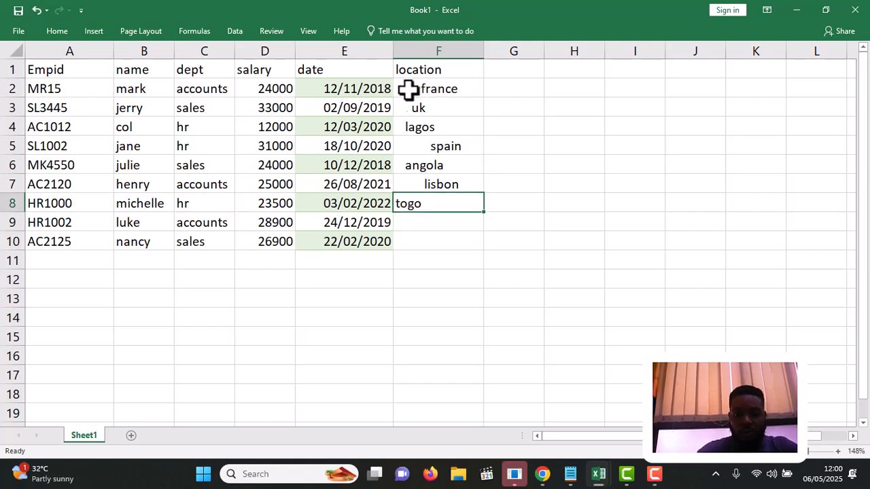
double_click(396, 206)
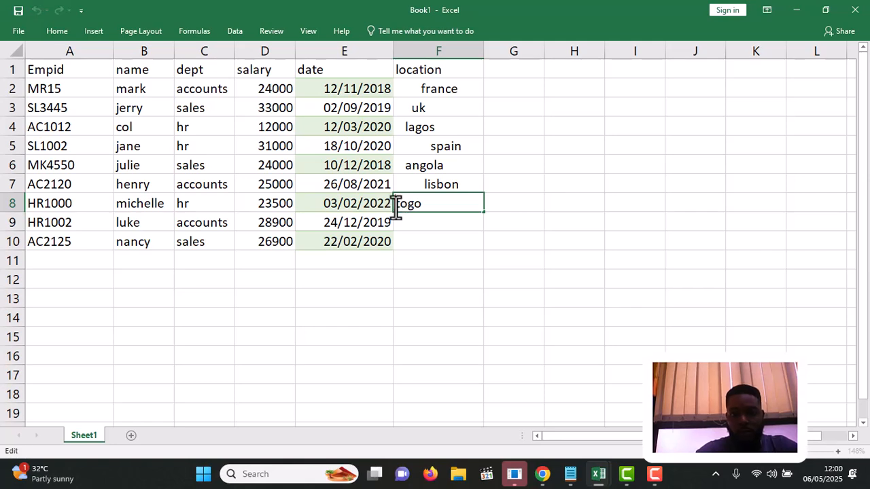
key(Return)
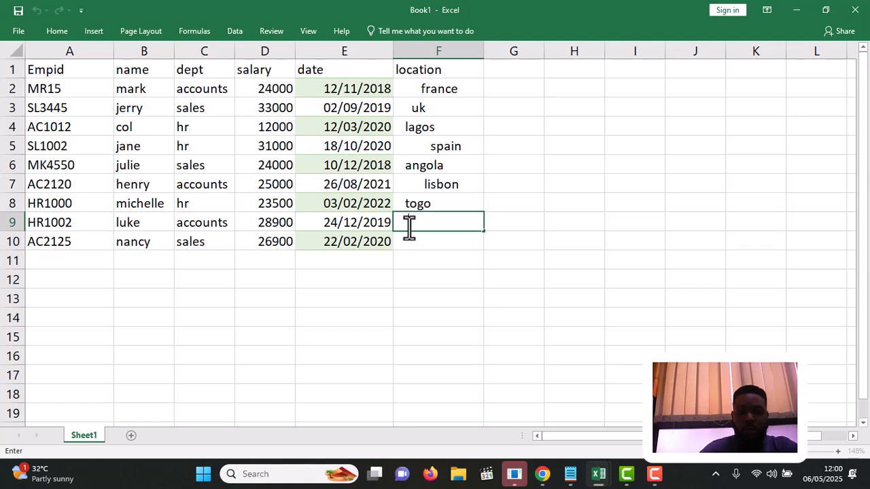
- Enter the locations ghana and denmark in F9 and F10 with leading spaces
text(ghana)
key(Return)
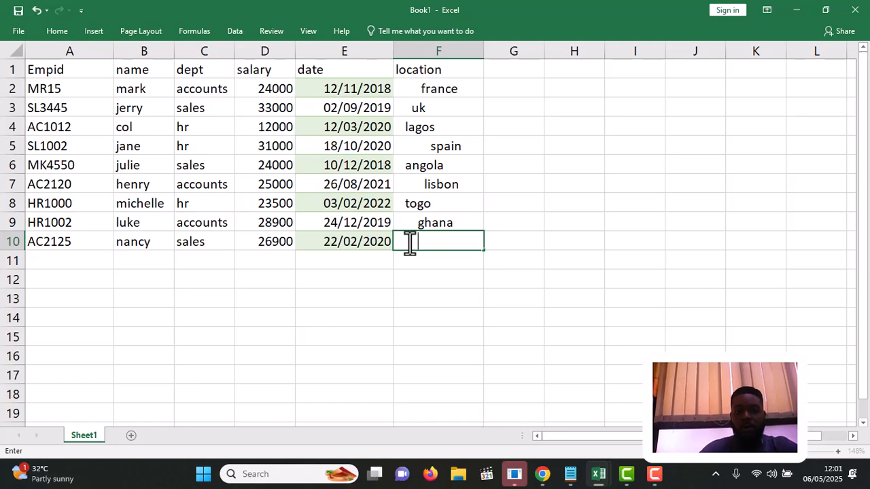
text(denmar )
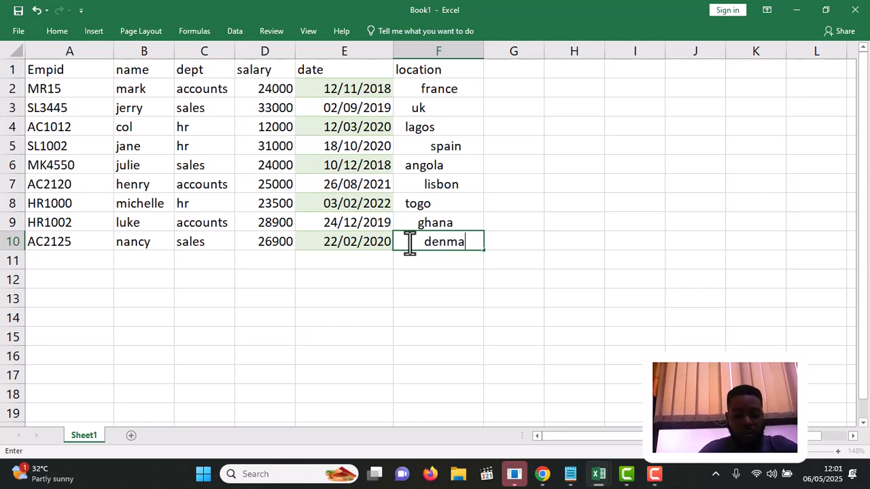
text(k)
key(Return)
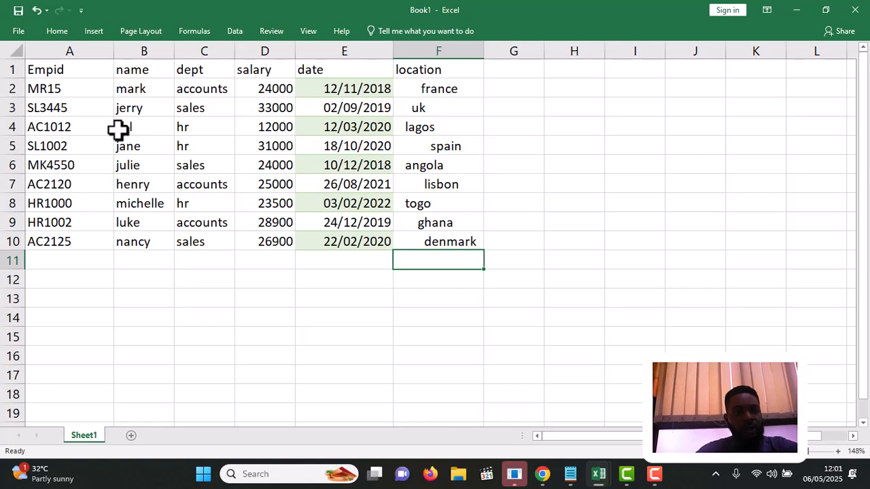
- Delete the two-letter prefix from the employee ID in A2, keeping only its digits
click(66, 71)
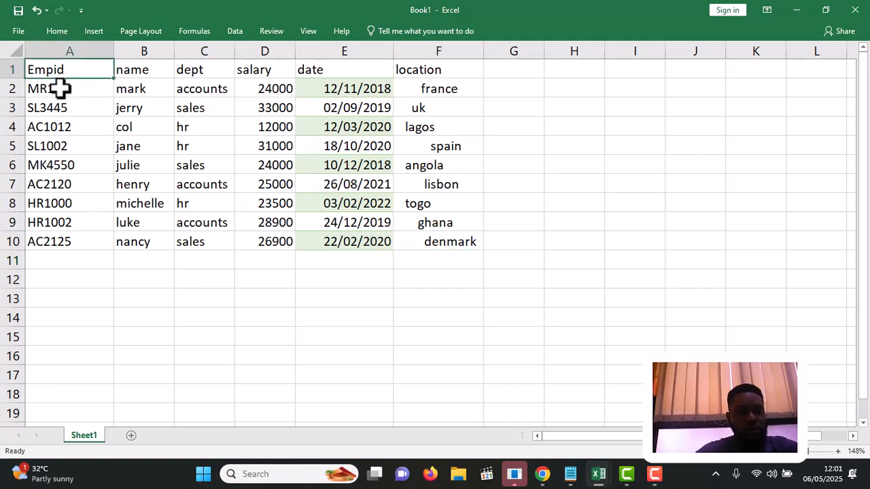
click(39, 95)
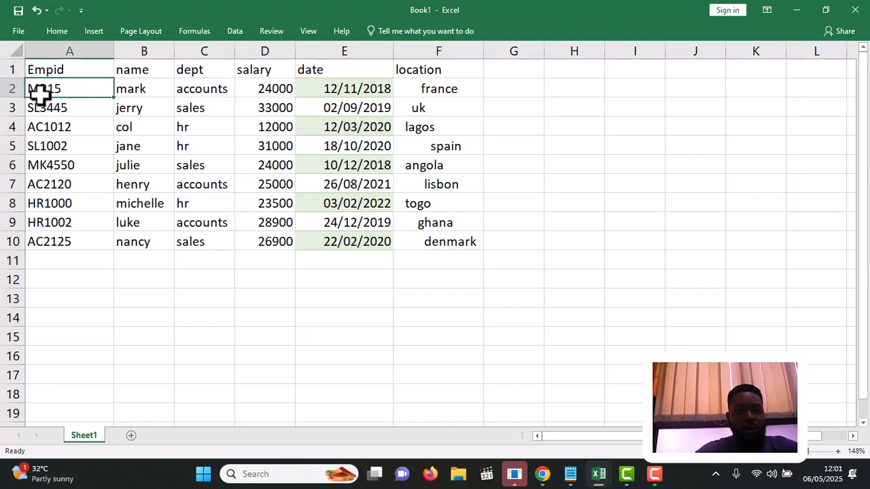
click(207, 87)
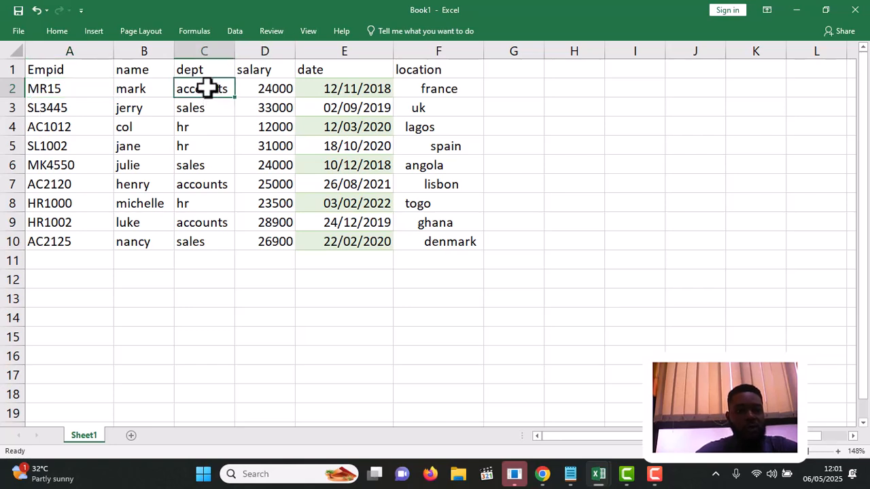
double_click(49, 95)
key(BackSpace)
key(BackSpace)
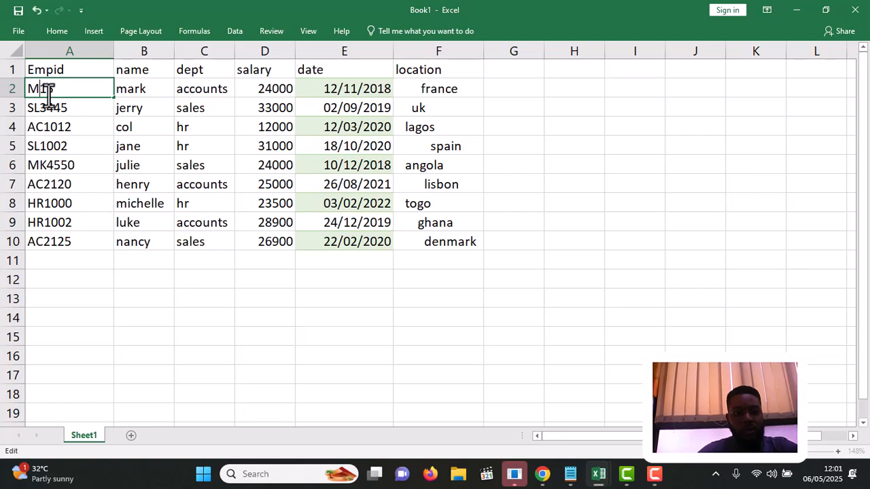
key(Tab)
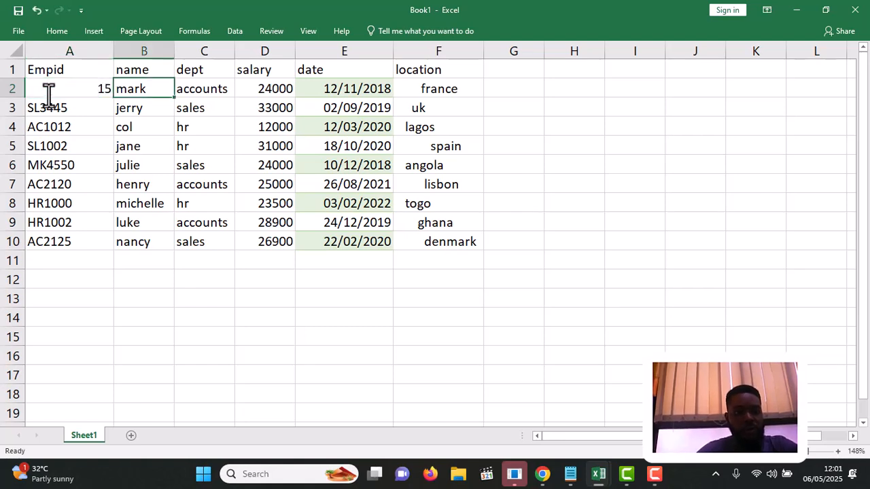
text(ac)
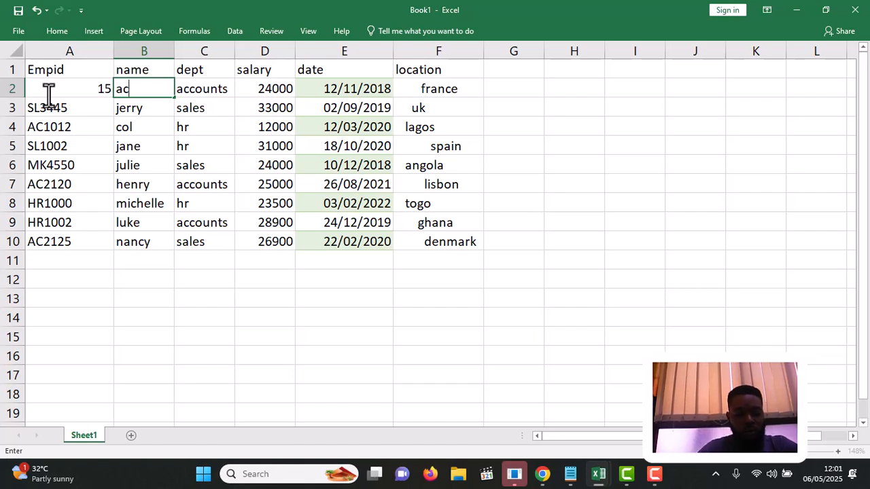
key(ctrl+z)
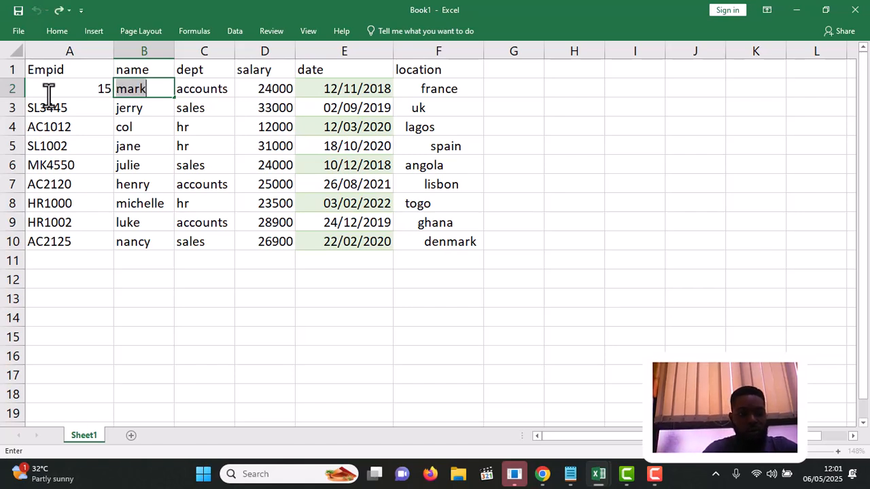
key(Return)
key(ctrl+Down)
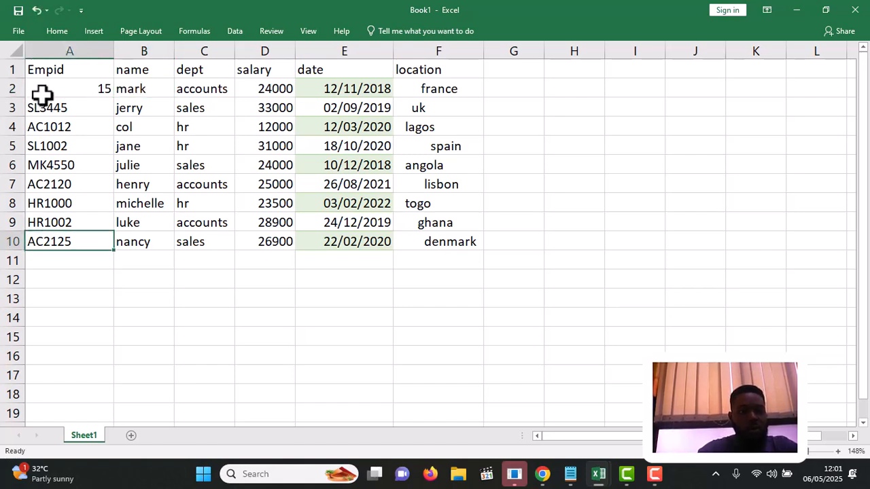
- Add the accounts prefix AC in front of the digits of the employee ID in A2
double_click(49, 88)
text(AC)
key(Return)
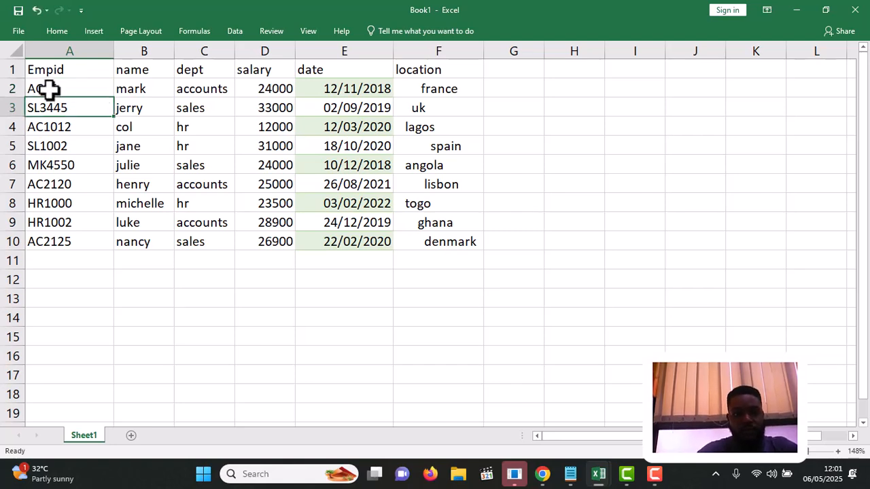
- Replace the two-letter prefixes of the employee IDs in A4 and A5 with HR to match their department
double_click(42, 130)
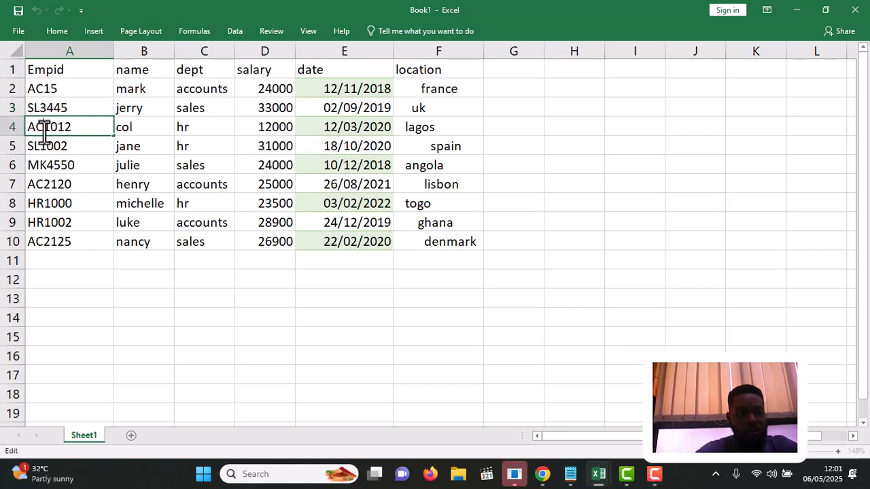
key(BackSpace)
key(BackSpace)
text(HR)
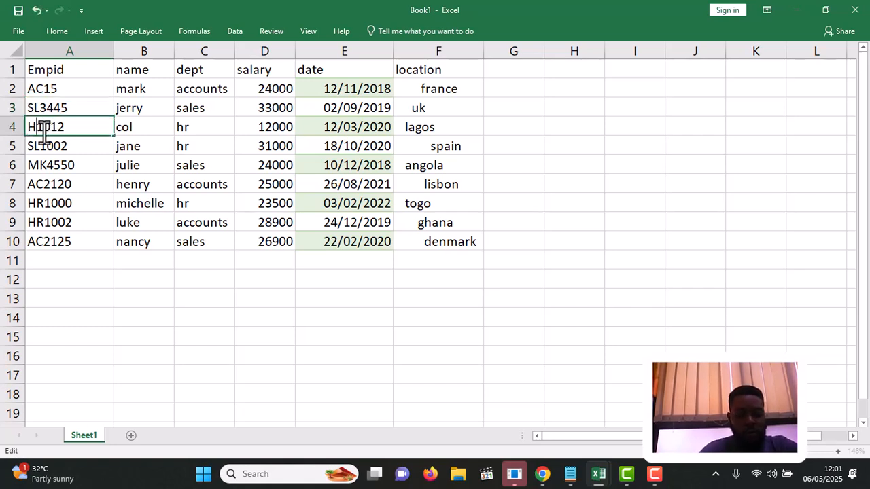
double_click(40, 152)
key(BackSpace)
key(BackSpace)
text(HR)
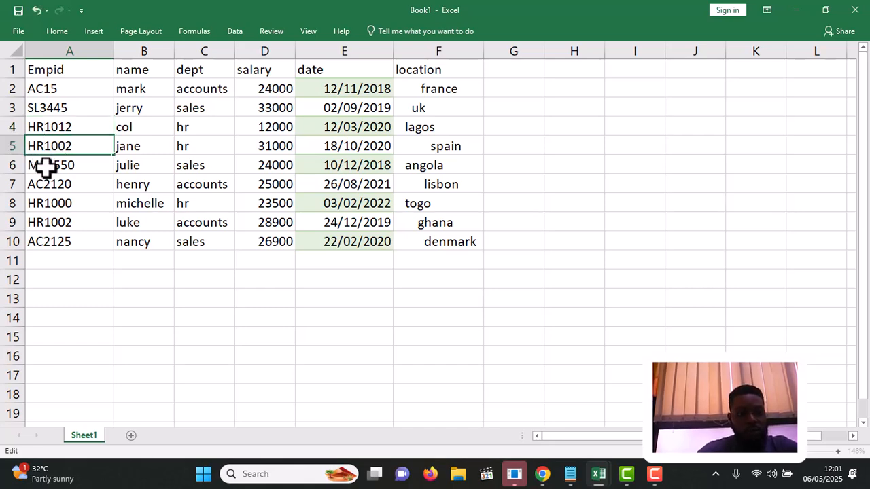
- Replace the two-letter prefix of the employee ID in A6 with SL to match the sales department
click(45, 166)
double_click(44, 167)
key(BackSpace)
key(BackSpace)
text(SL)
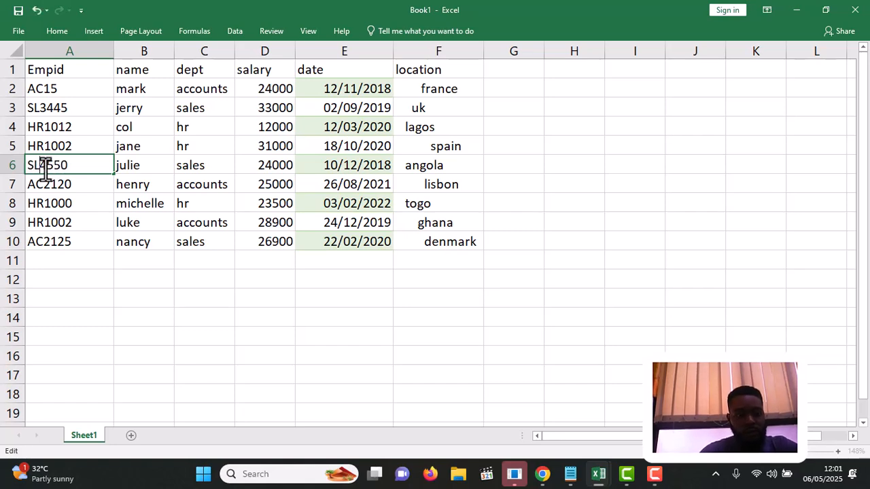
- Replace the two-letter prefix of the employee ID in A9 with AC to match the accounts department
double_click(42, 224)
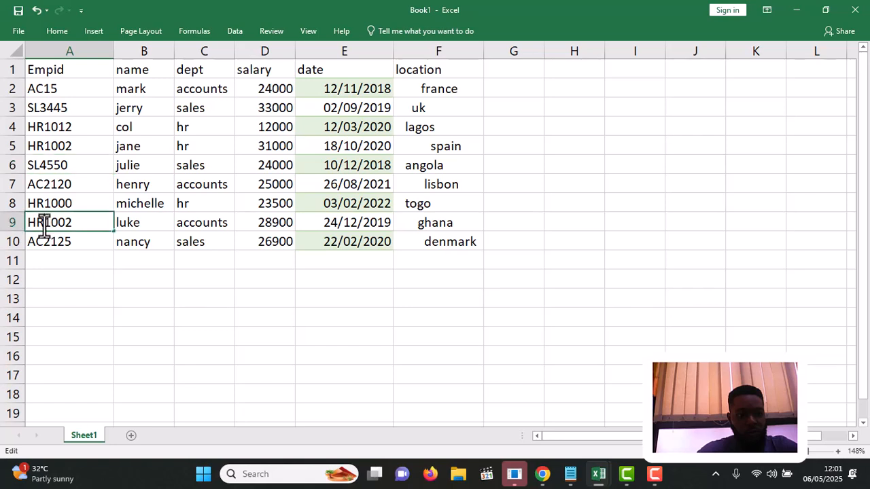
key(BackSpace)
key(BackSpace)
text(AC)
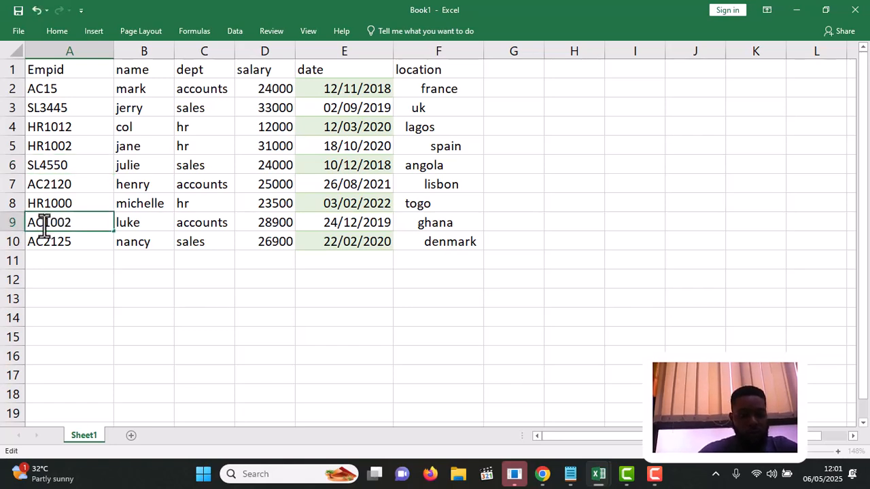
- Replace the two-letter prefix of the employee ID in A10 with SL to match the sales department
double_click(46, 246)
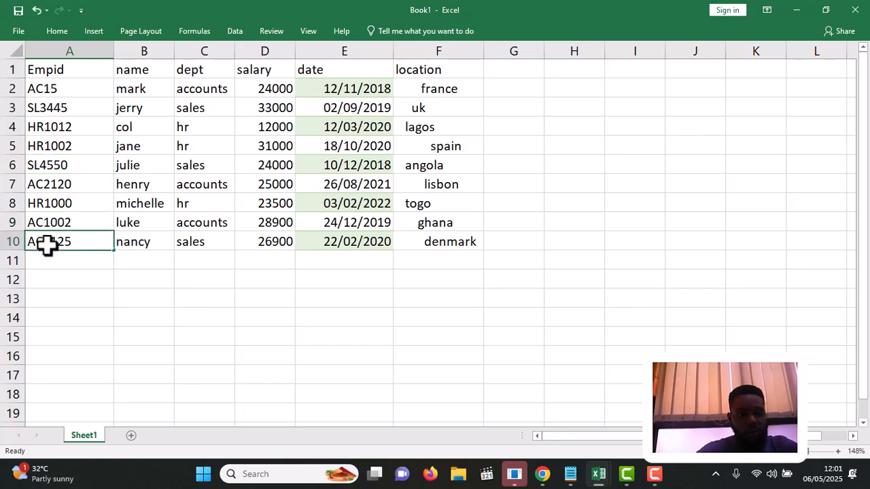
key(BackSpace)
key(BackSpace)
text(SL)
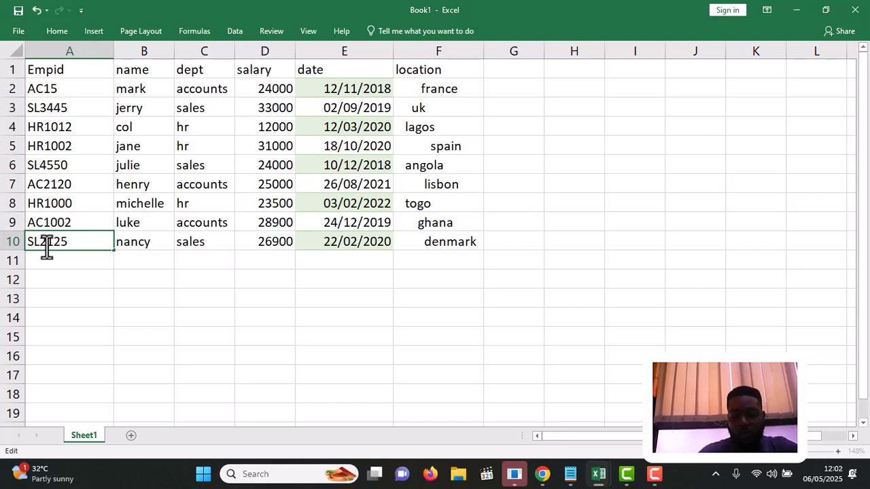
key(Return)
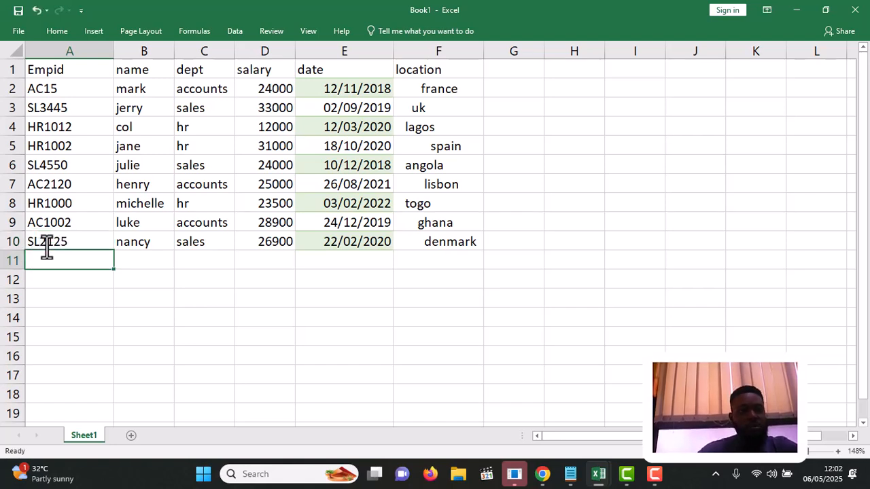
- Append the digits 40 to the end of the employee ID in A2
click(54, 88)
double_click(74, 89)
text(40)
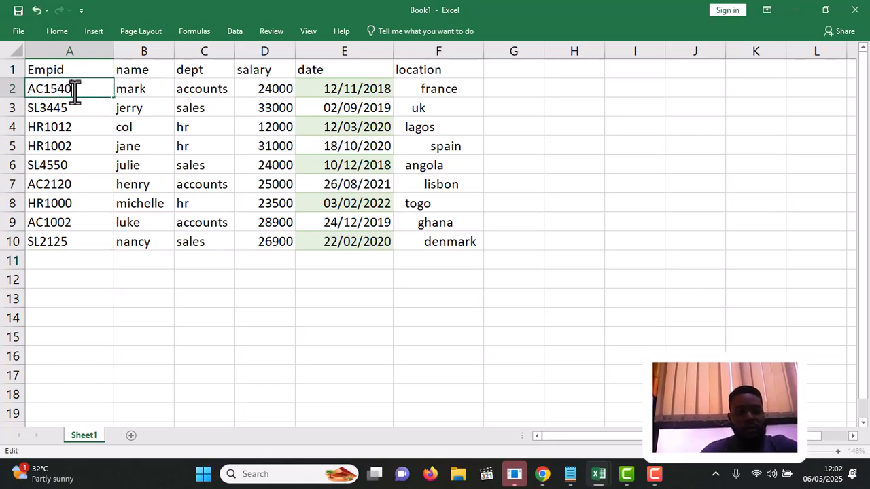
key(Return)
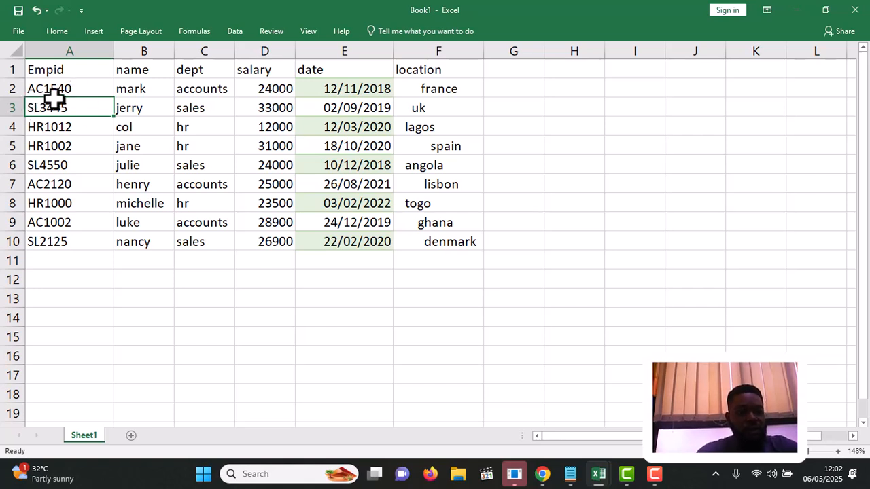
click(213, 102)
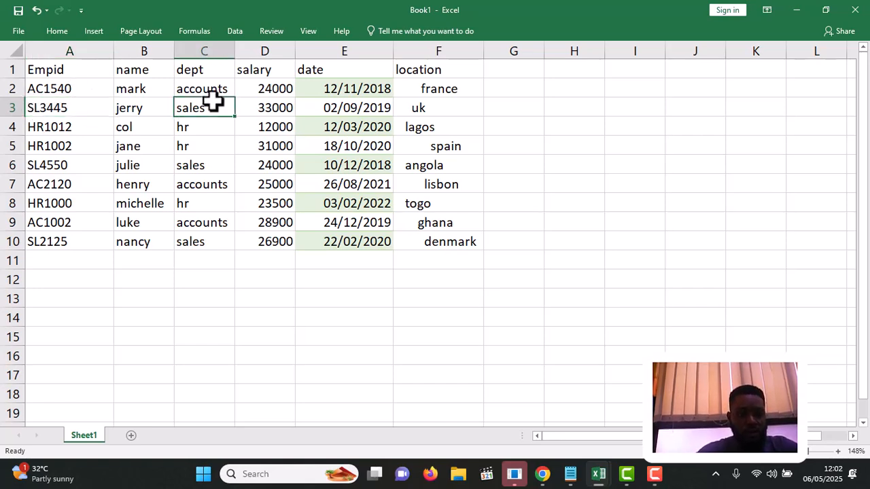
click(70, 107)
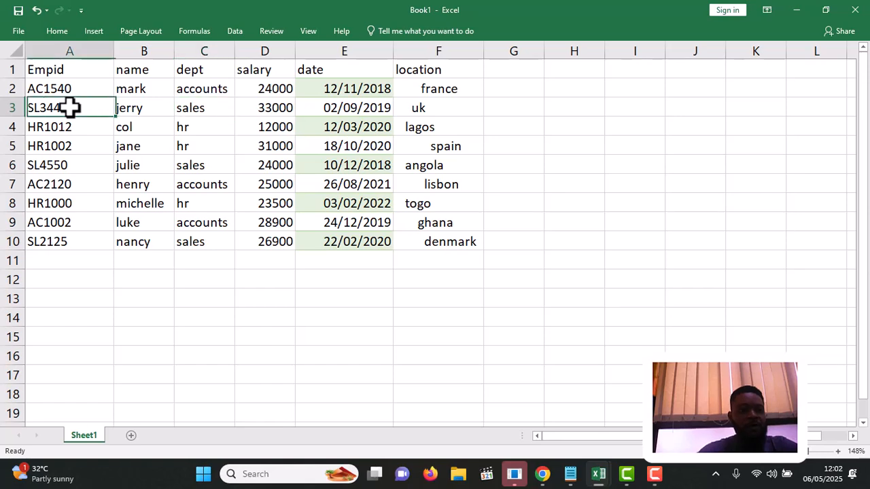
click(141, 108)
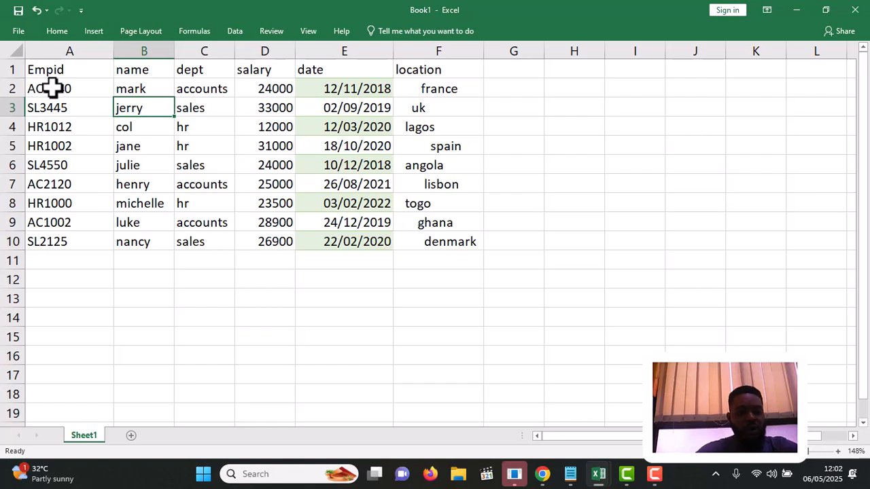
- Insert a blank column between the Empid and name columns
click(130, 49)
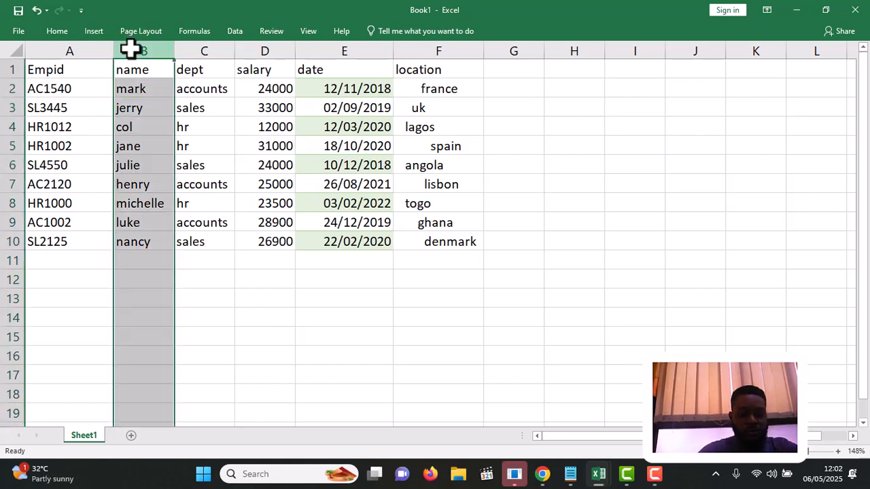
right_click(130, 49)
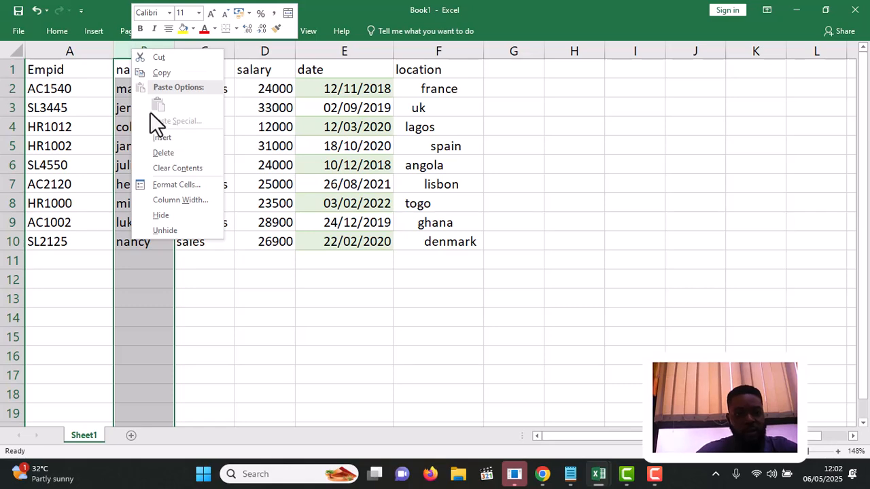
click(165, 138)
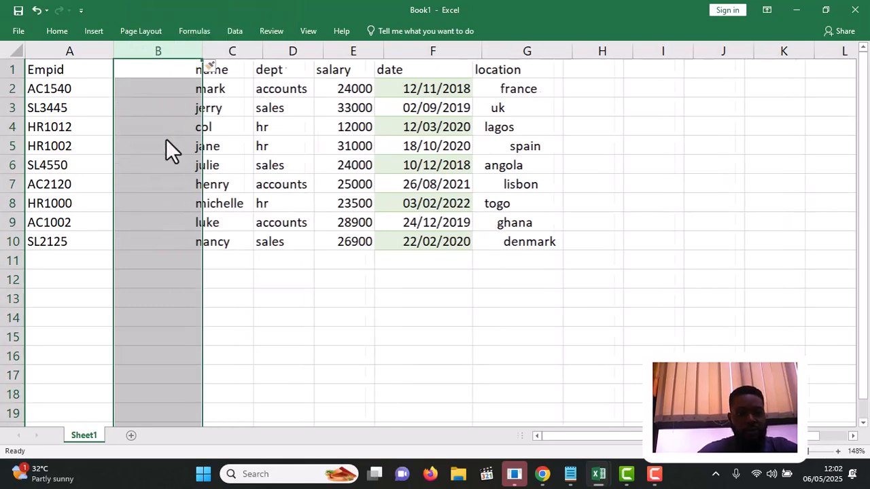
click(146, 71)
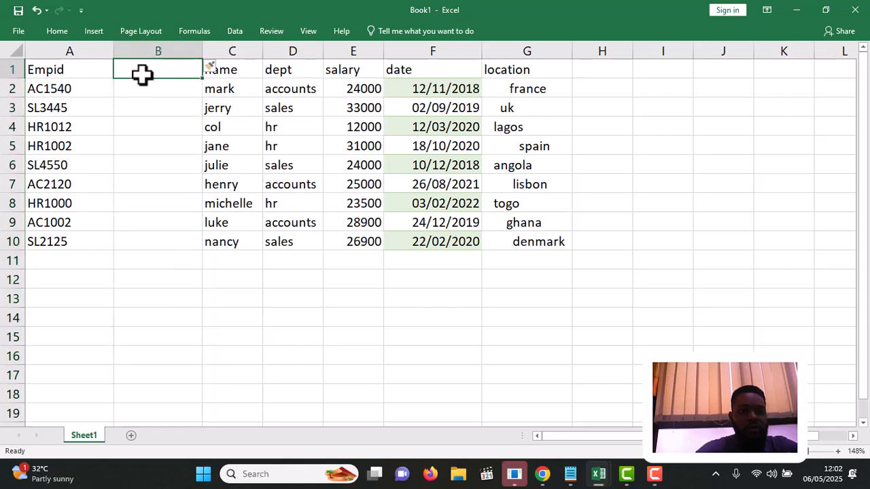
click(79, 87)
click(133, 90)
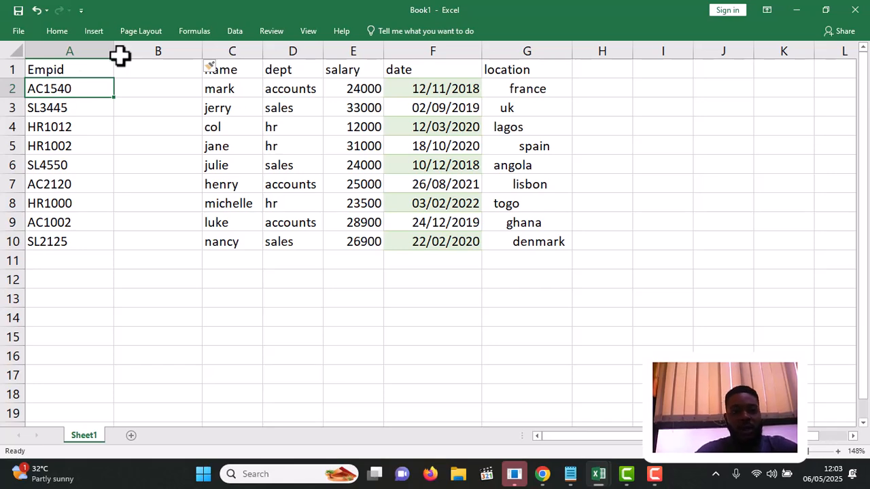
click(233, 31)
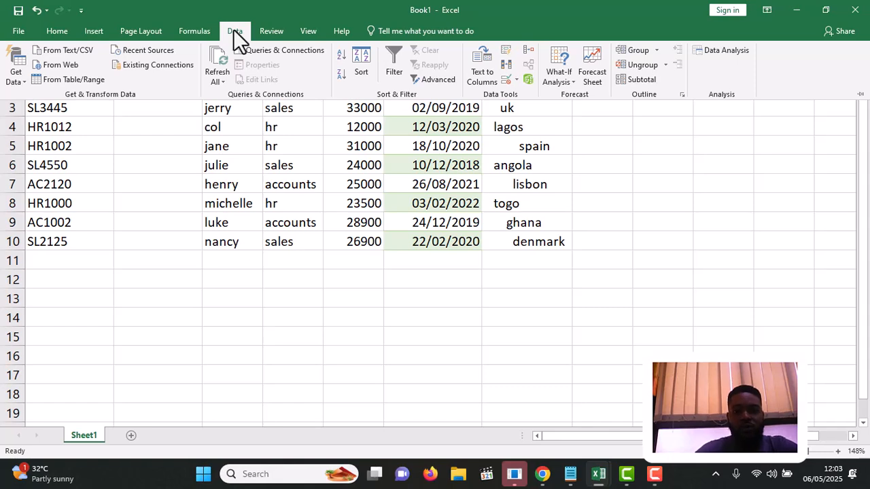
click(479, 75)
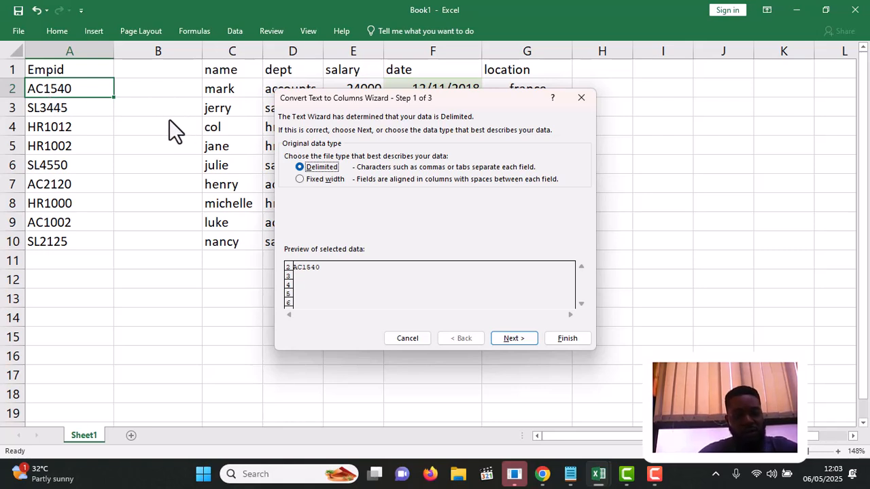
click(300, 179)
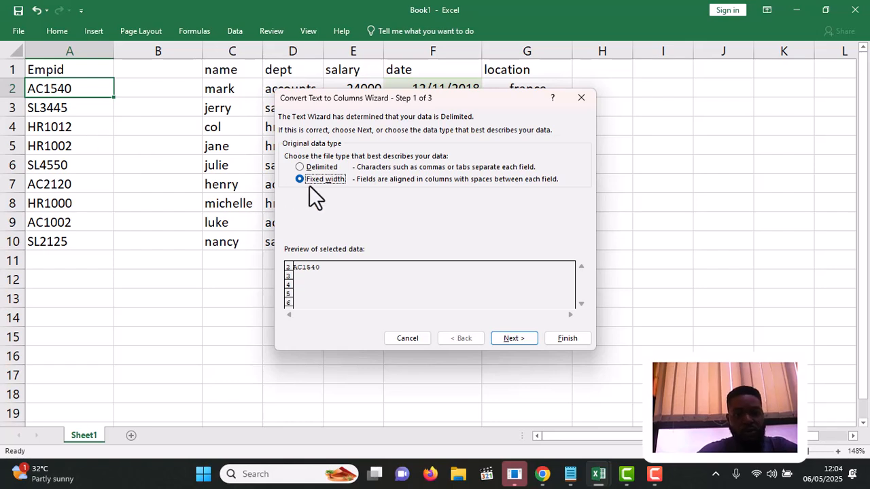
click(513, 338)
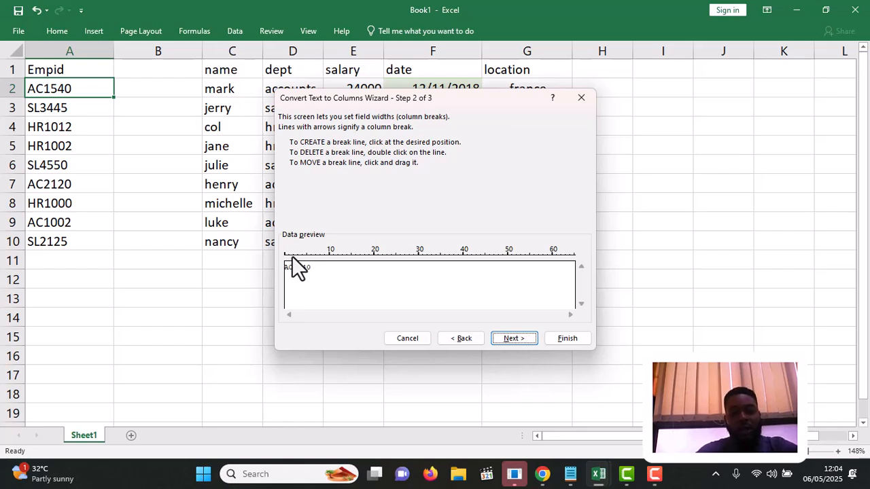
click(456, 339)
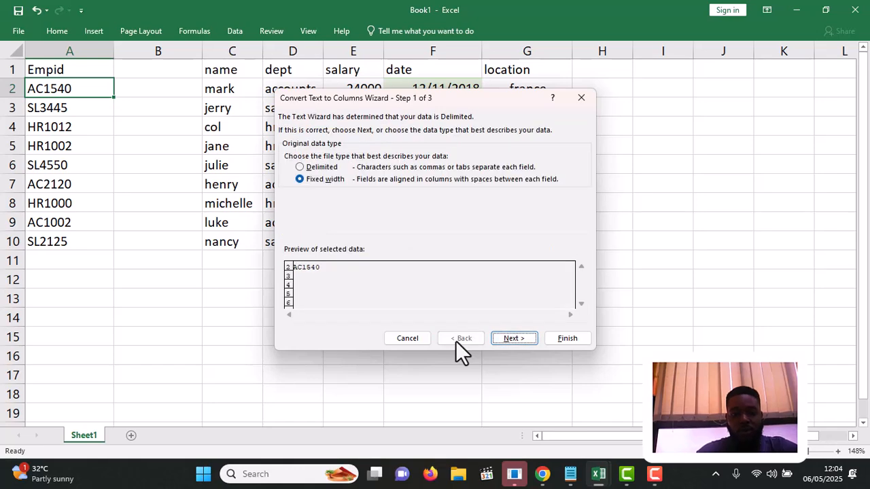
click(416, 339)
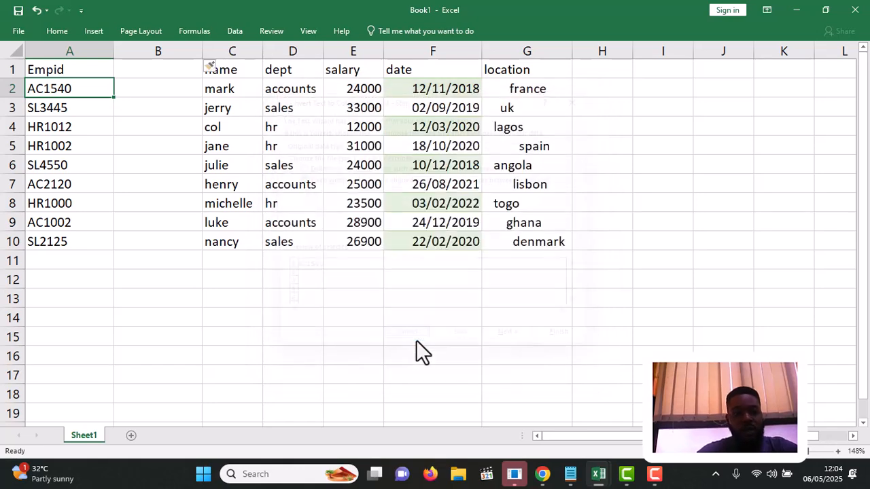
drag(854, 165, 867, 129)
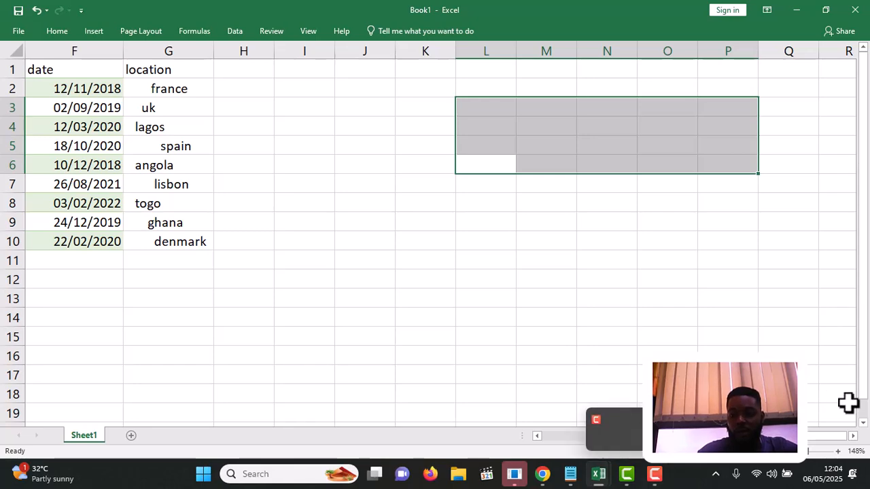
drag(809, 440, 659, 466)
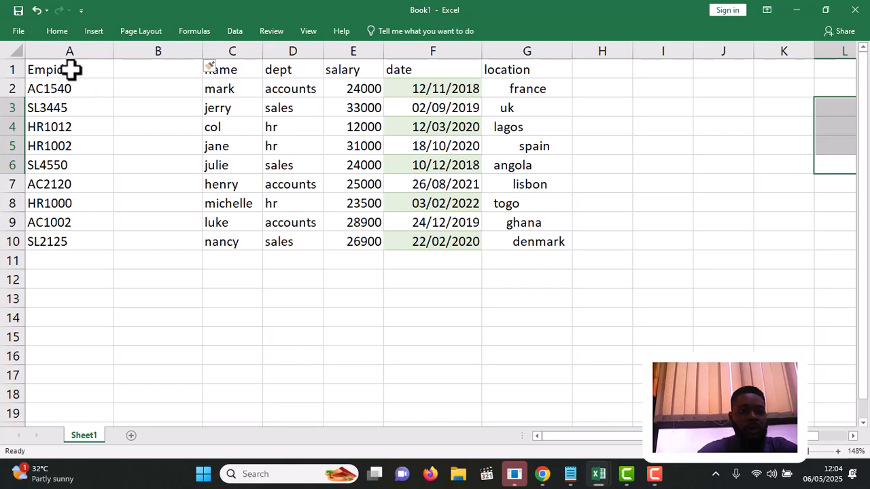
- Start Text to Columns on the Empid cells A1:A10, with Fixed width as the original data type
click(70, 69)
key(shift+Down)
key(shift+Down)
key(shift+Down)
key(shift+Down)
key(shift+Down)
key(shift+Down)
key(shift+Down)
key(shift+Down)
key(shift+Down)
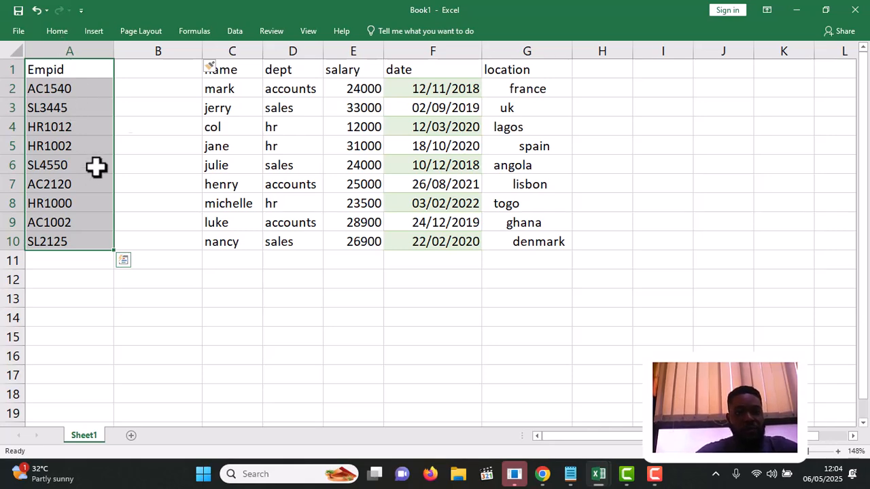
click(234, 29)
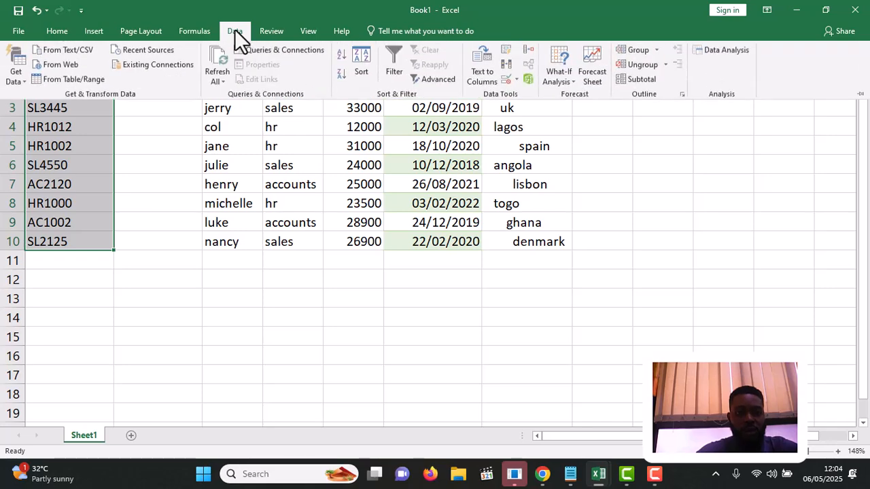
click(479, 76)
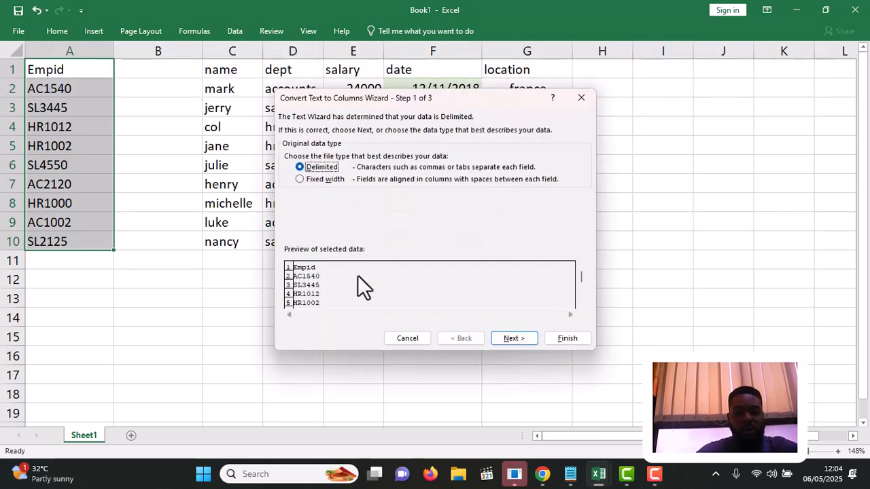
click(300, 179)
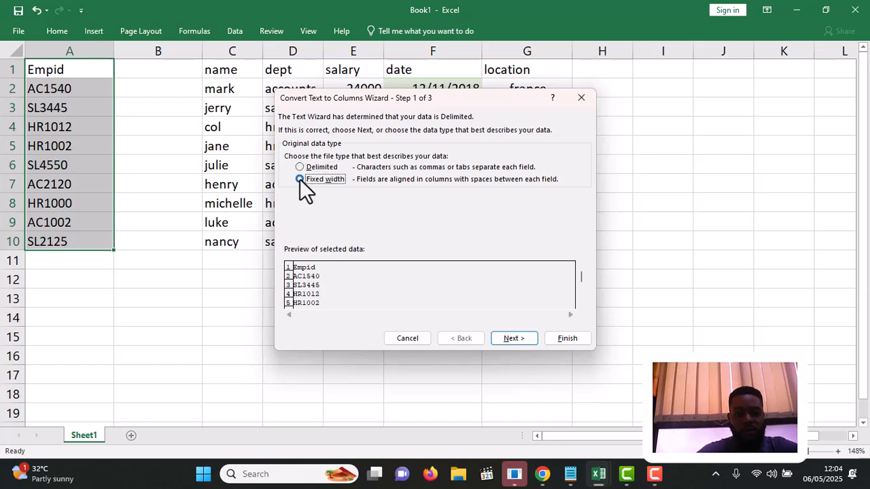
click(509, 337)
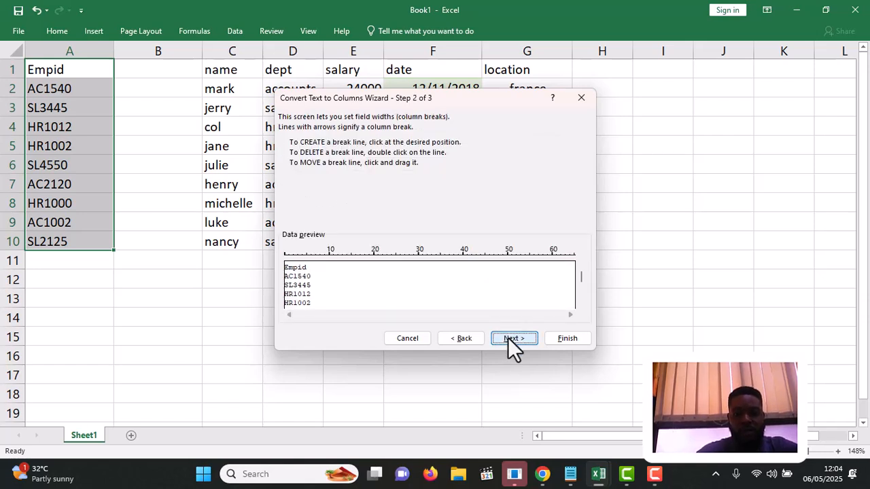
- Place a column break after the second character and finish the split with General format and destination A1
click(293, 258)
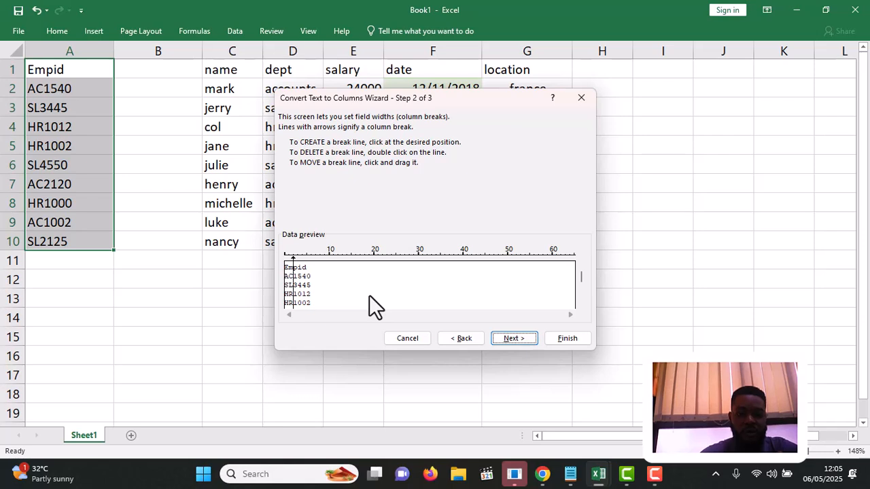
click(515, 340)
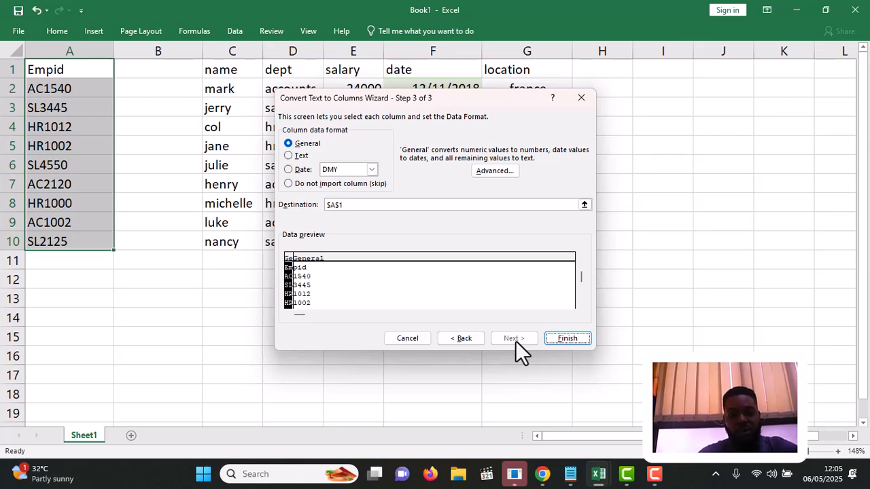
click(556, 338)
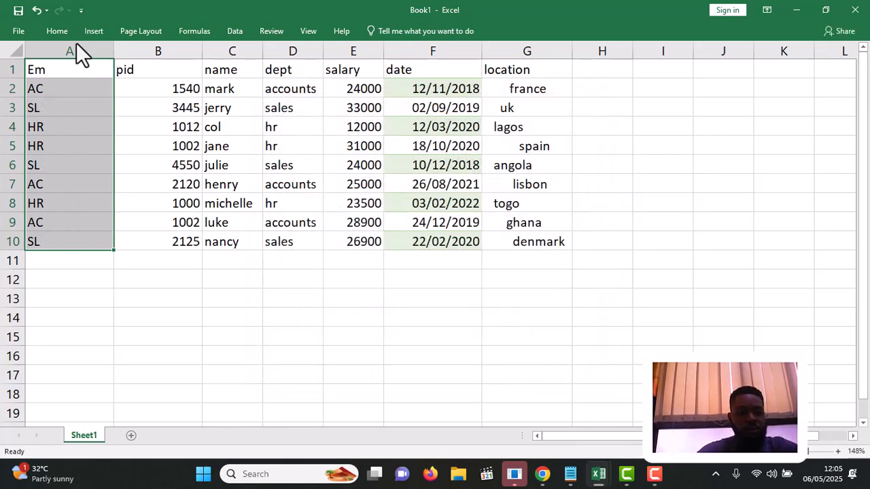
click(74, 92)
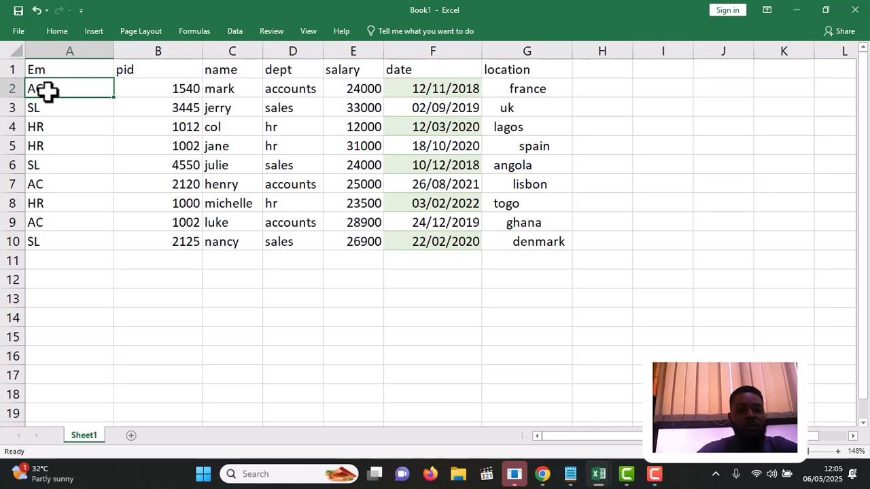
click(147, 87)
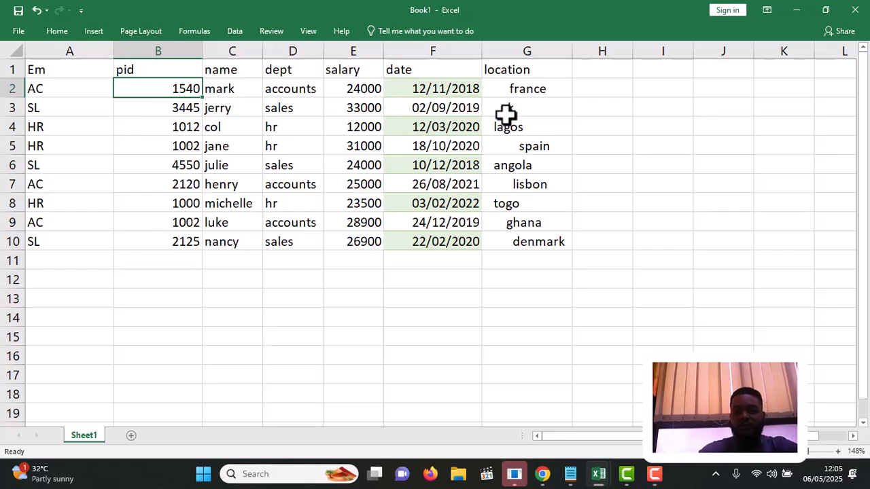
click(523, 72)
click(523, 91)
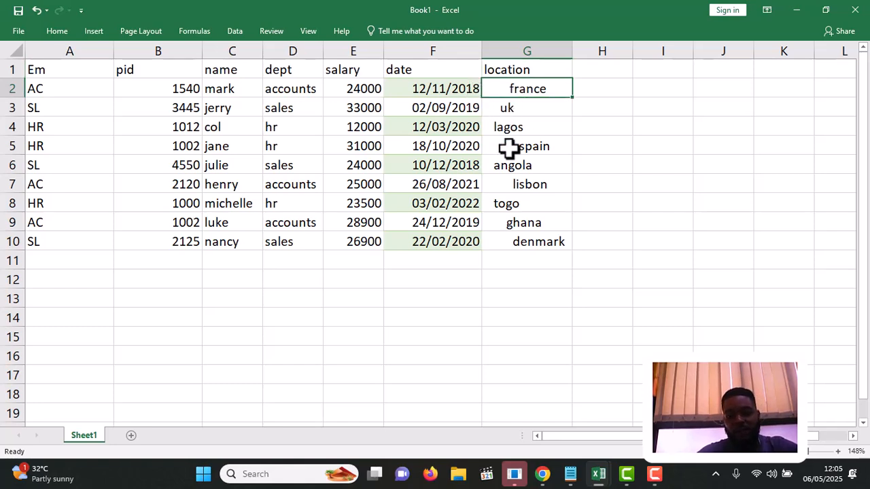
- Enter =TRIM(G2) in H2 and fill the formula down to H10 to strip the extra spaces from the locations
click(578, 86)
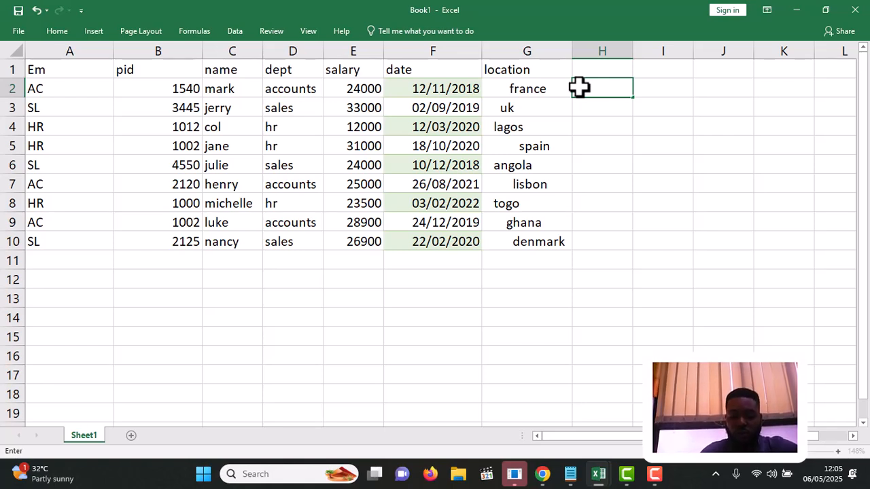
text(=TRIM()
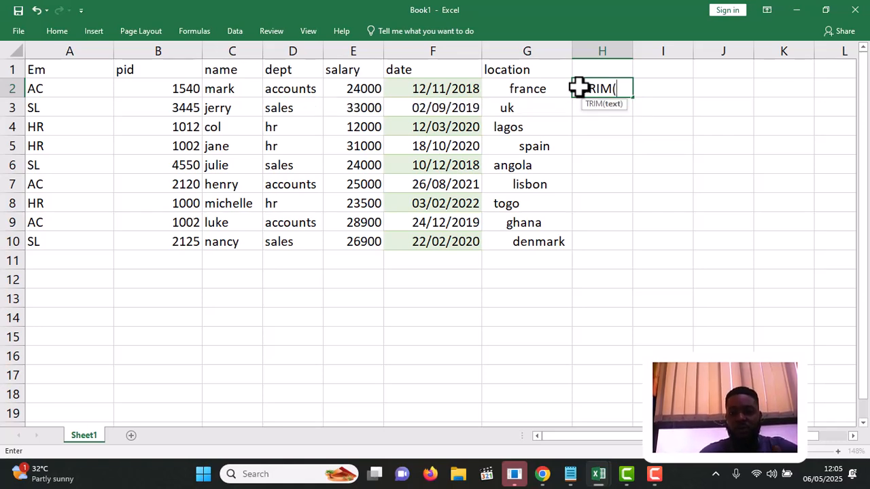
click(525, 90)
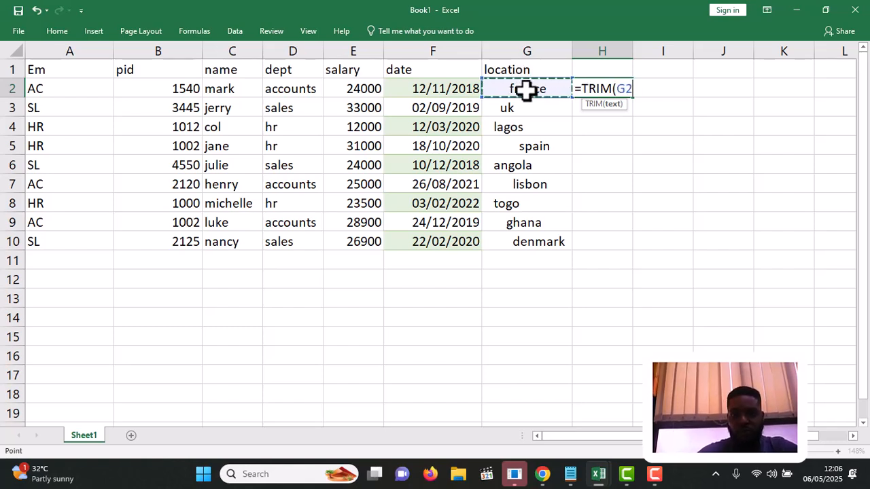
text())
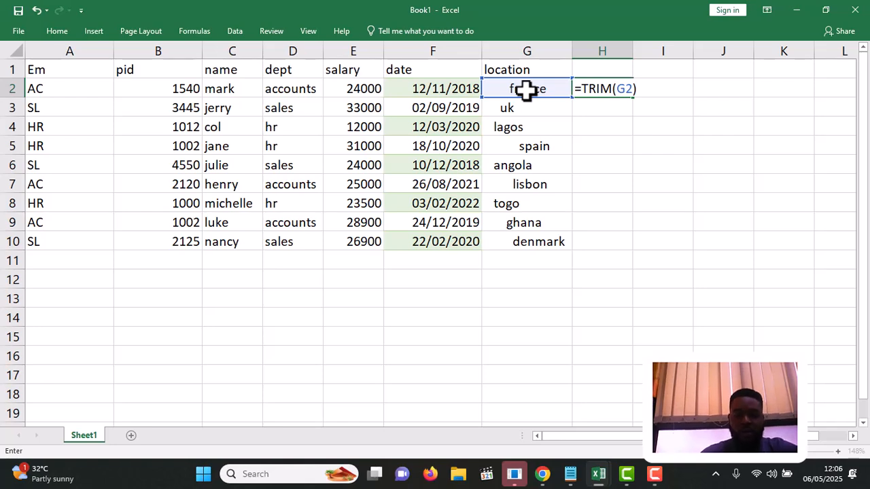
key(Return)
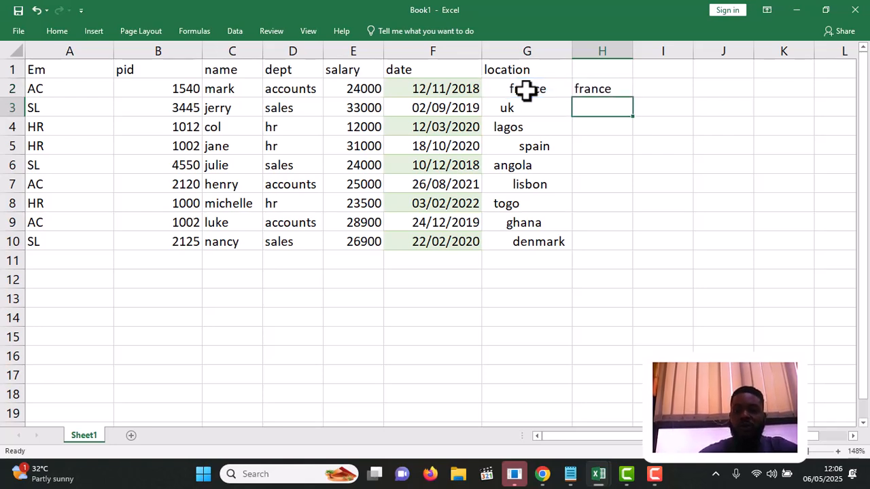
click(602, 88)
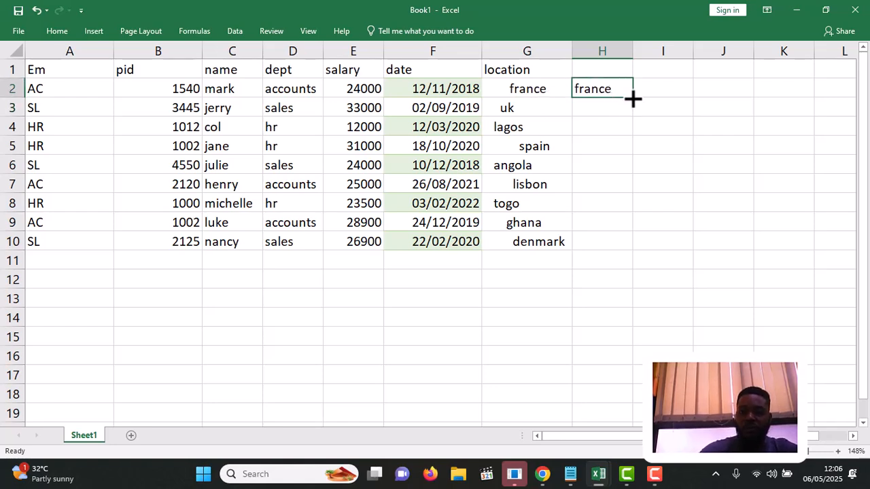
double_click(633, 99)
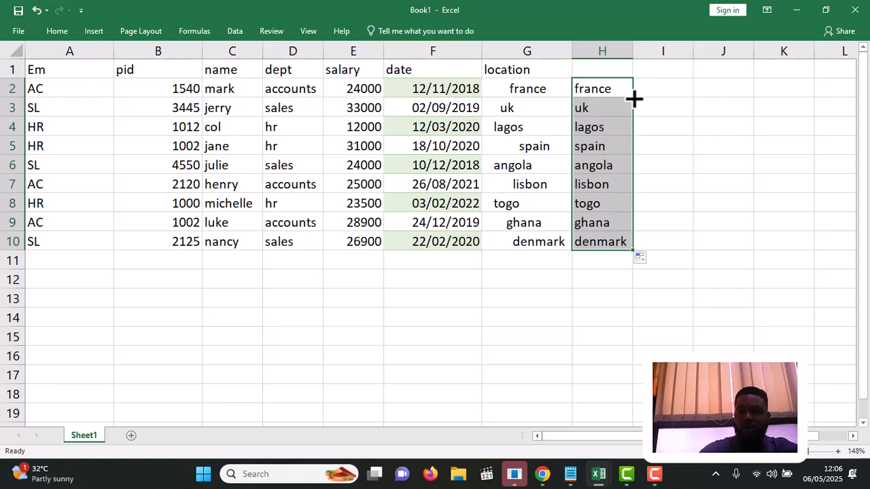
click(663, 129)
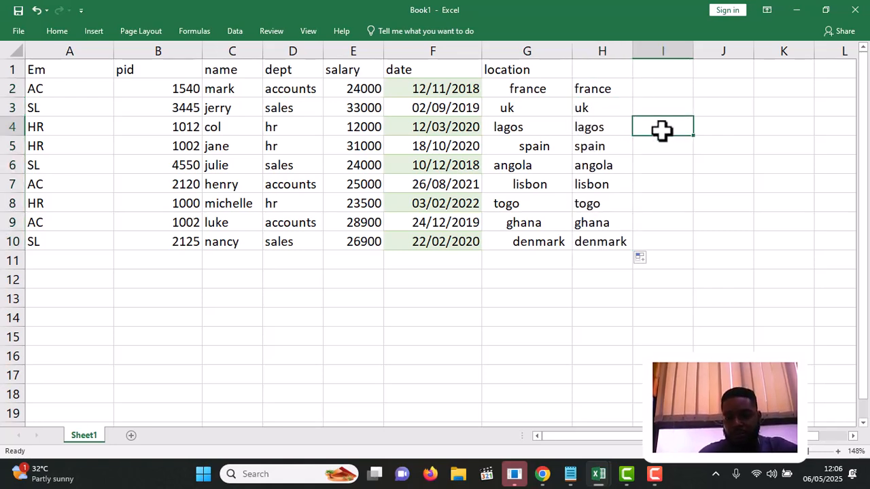
- Clear the original location in G2 and inspect the TRIM formula in H2 that refers to it
click(544, 89)
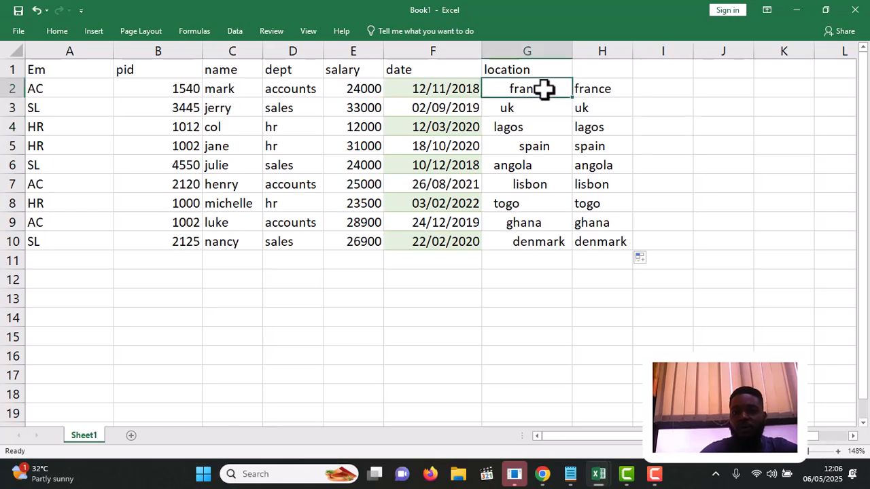
click(537, 52)
click(550, 88)
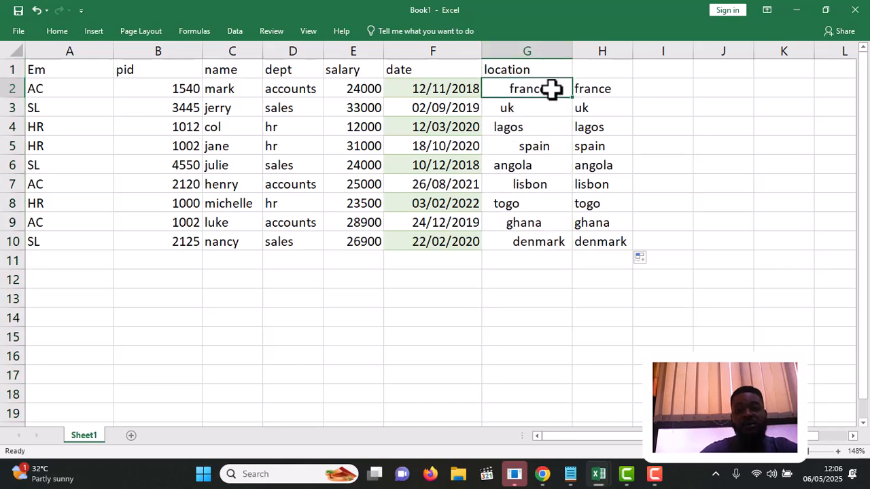
key(BackSpace)
key(Return)
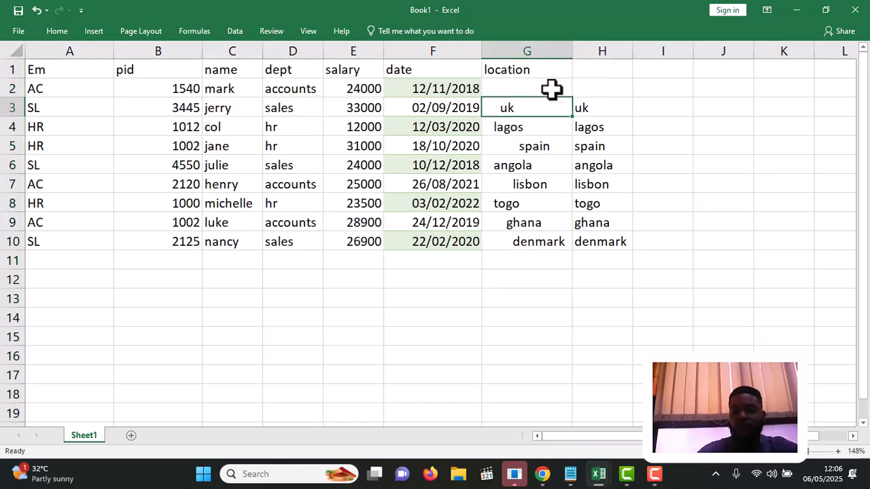
double_click(612, 94)
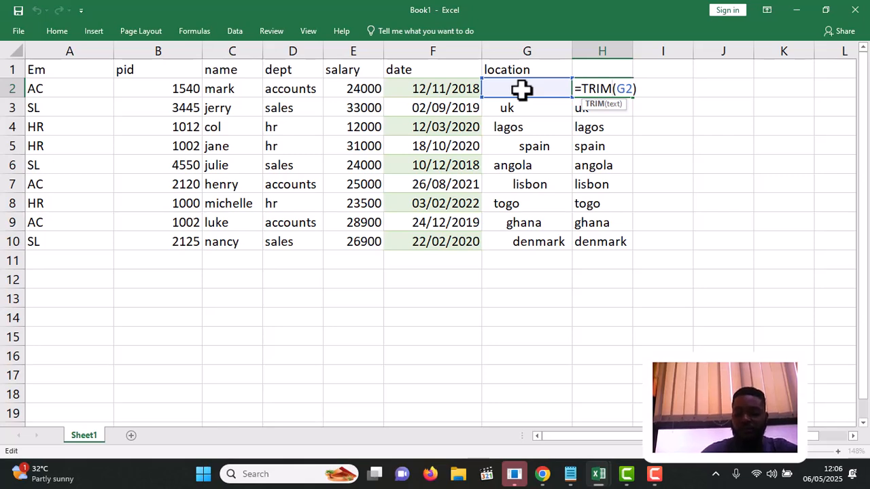
key(Return)
- Undo the clearing of the location in G2
key(ctrl+z)
key(ctrl+z)
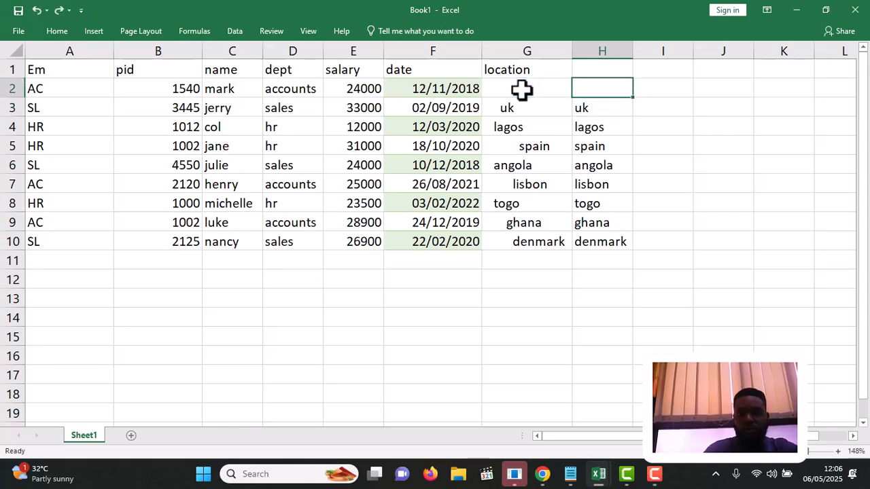
drag(522, 91, 550, 137)
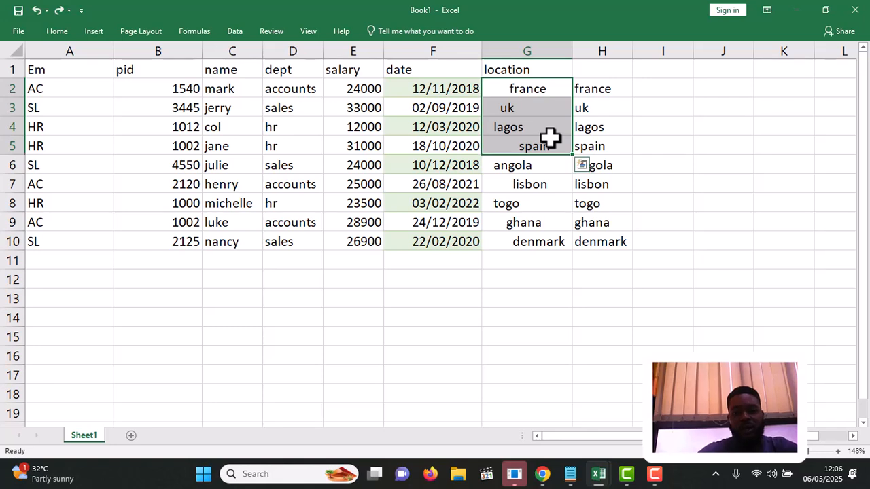
click(618, 109)
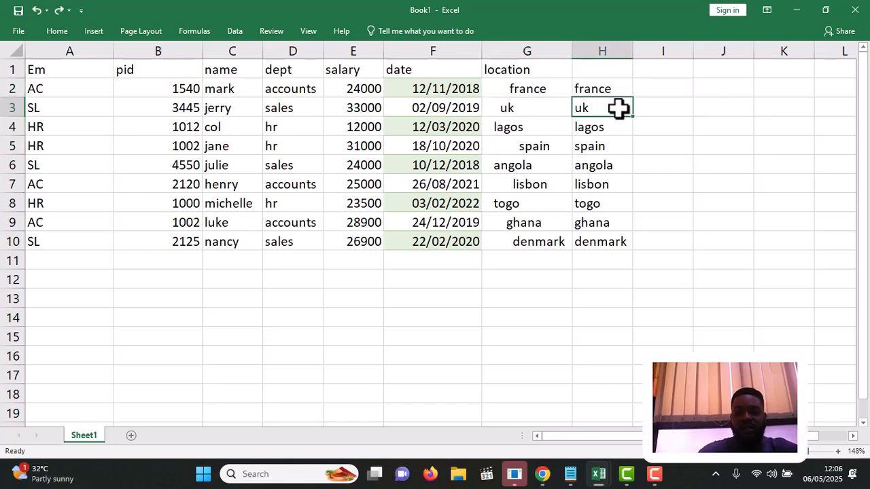
click(536, 62)
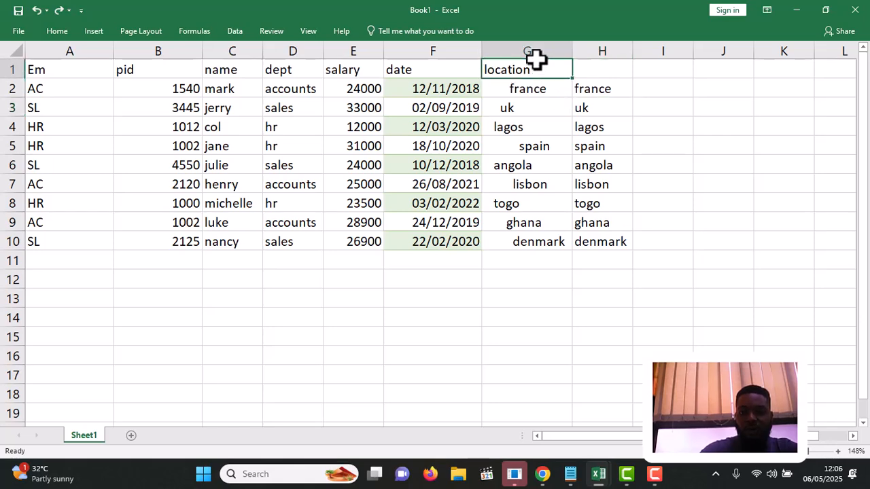
click(538, 49)
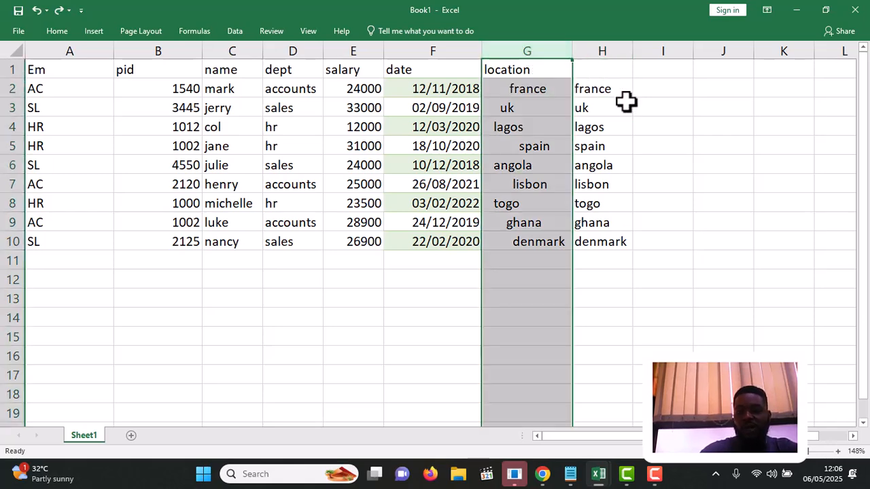
- Display the formula bar and use it to examine the leading spaces in the original locations in G5 and G7
click(521, 93)
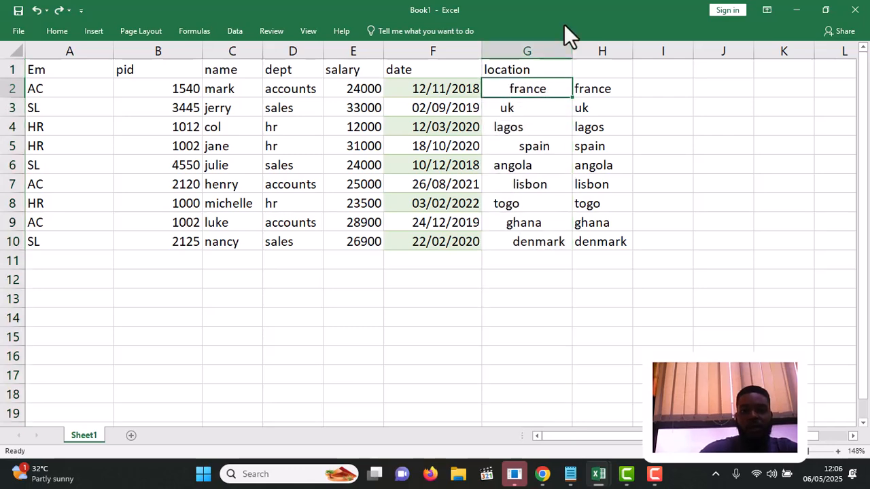
click(307, 33)
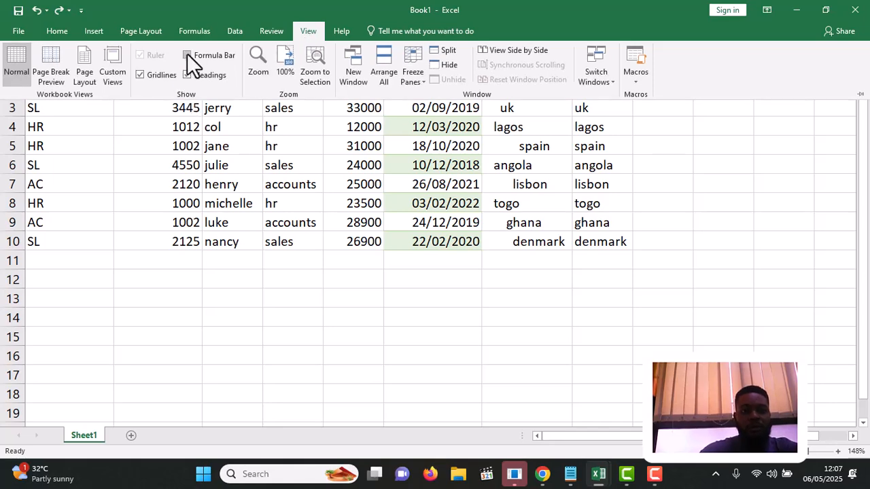
click(187, 54)
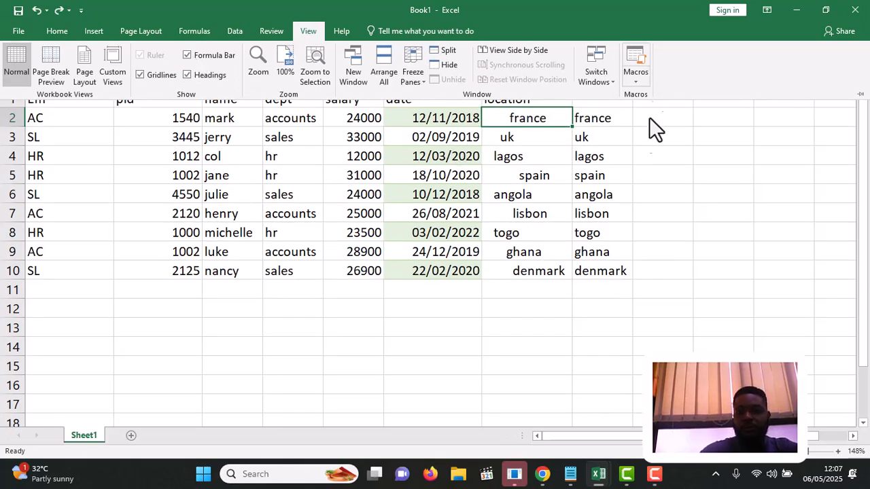
click(654, 163)
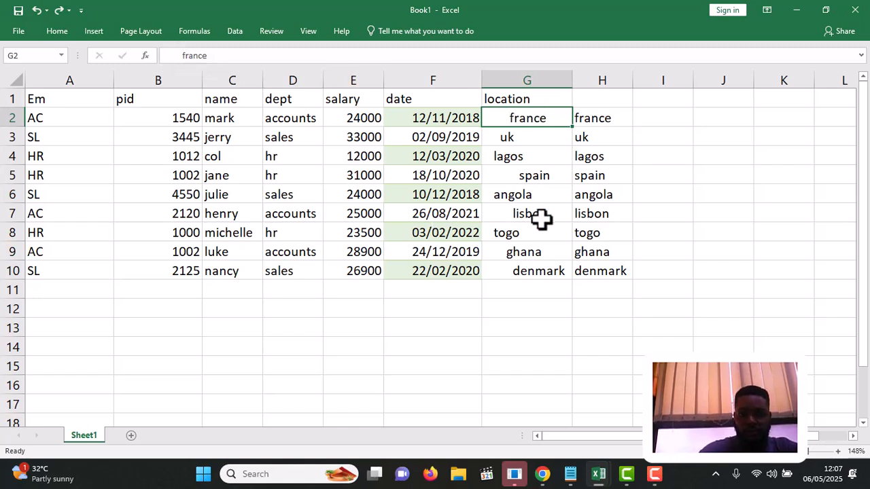
click(527, 176)
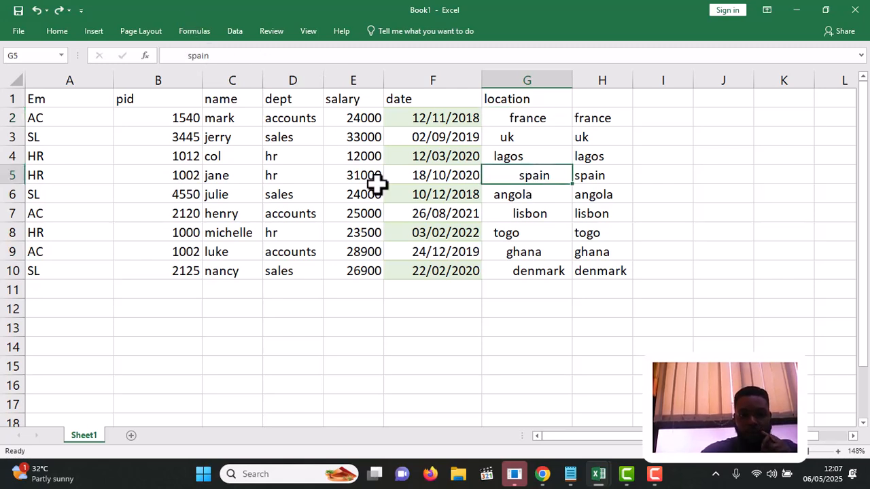
click(522, 210)
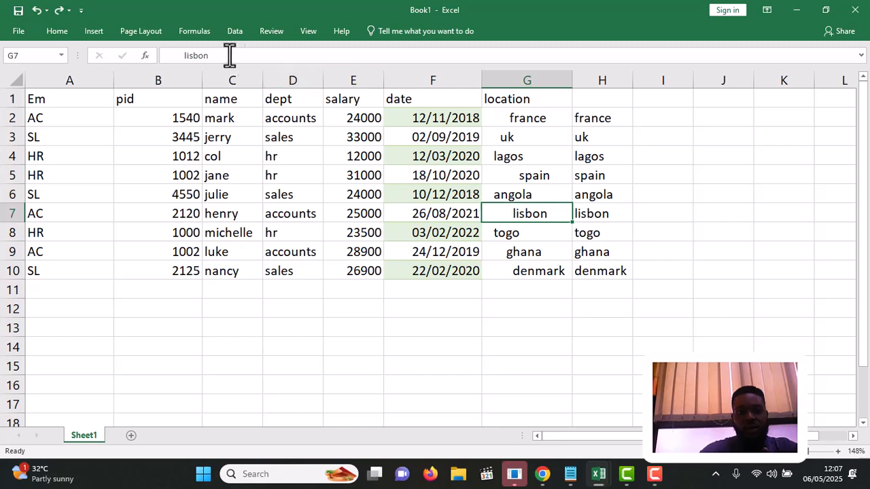
- Copy the trimmed locations in H2:H10 and paste them over the same cells as values only
click(611, 118)
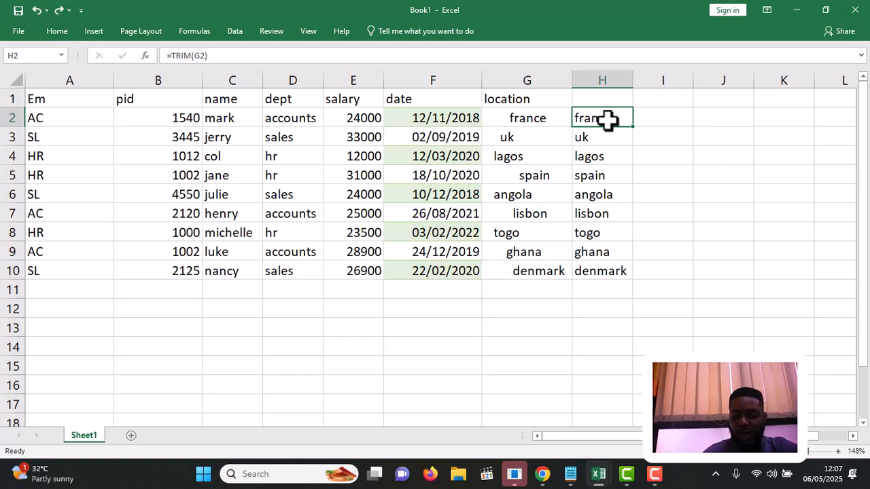
key(ctrl+shift+Down)
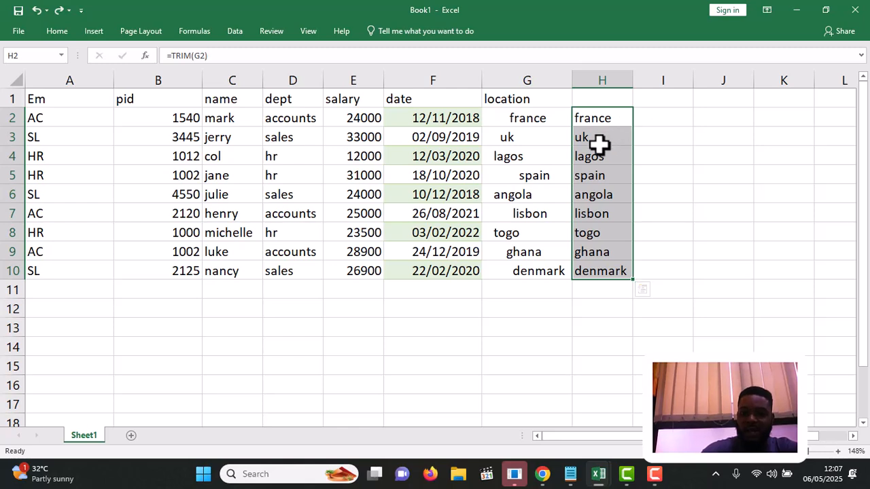
right_click(599, 143)
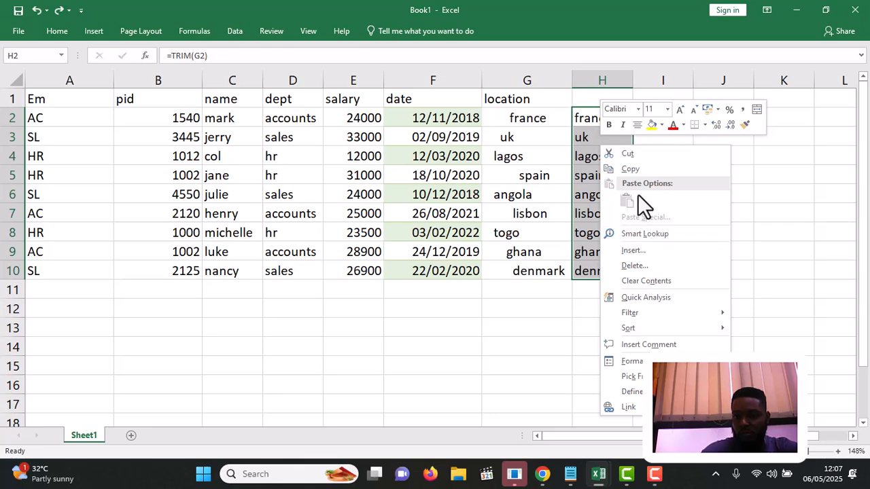
click(631, 168)
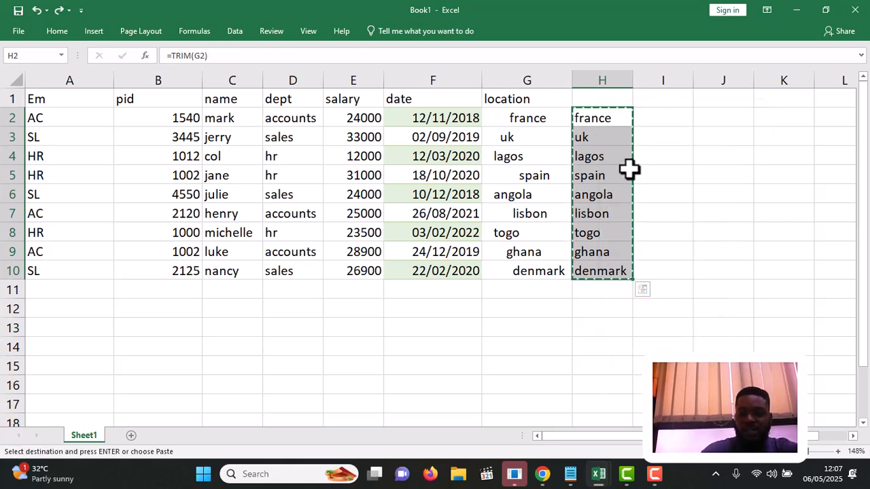
right_click(598, 174)
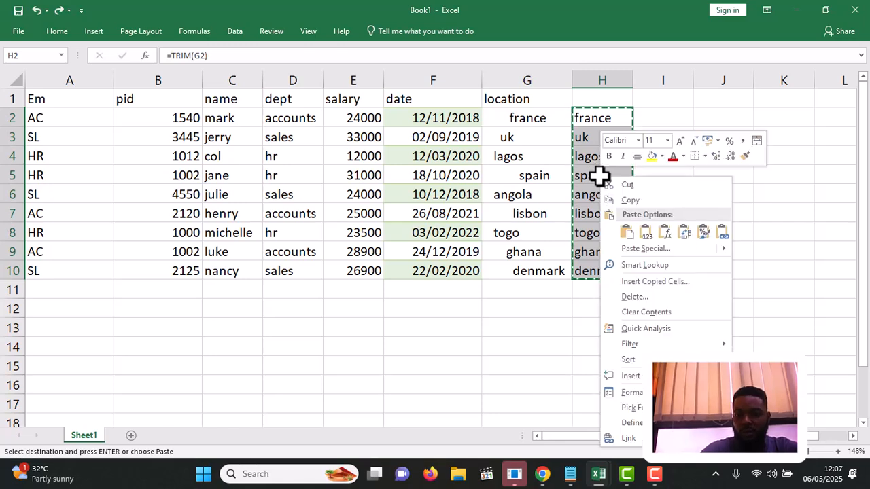
click(624, 230)
click(644, 235)
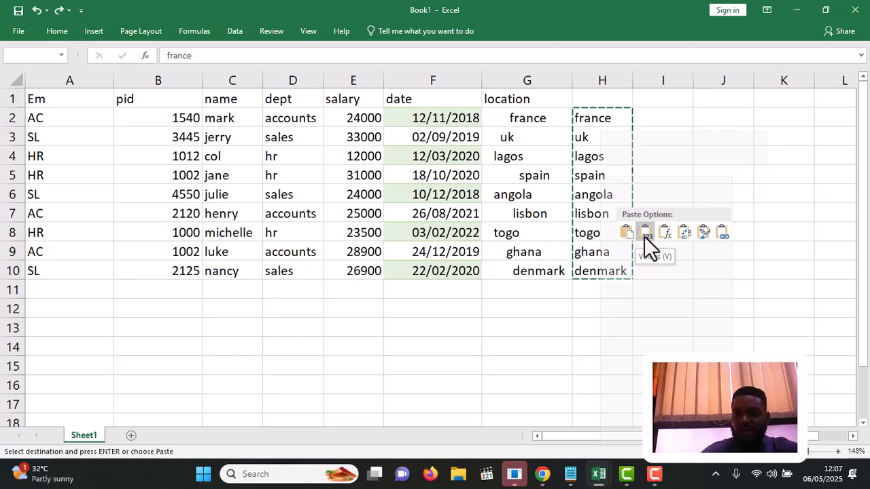
click(646, 236)
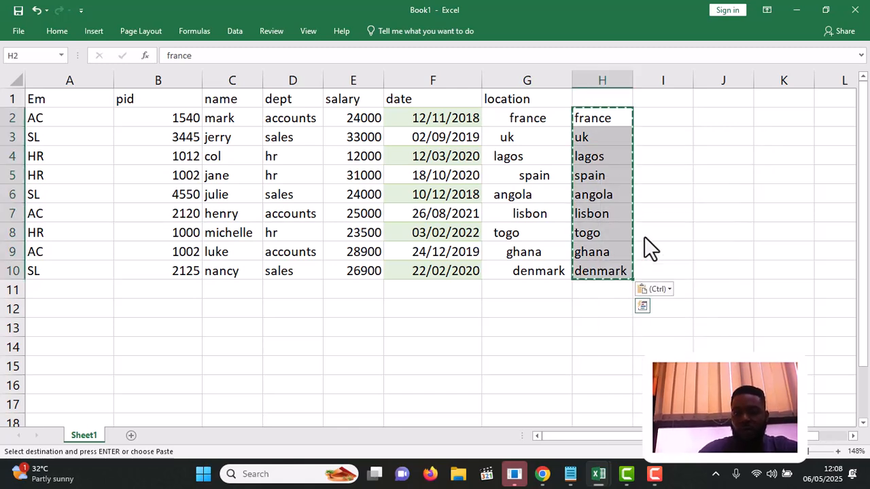
double_click(666, 233)
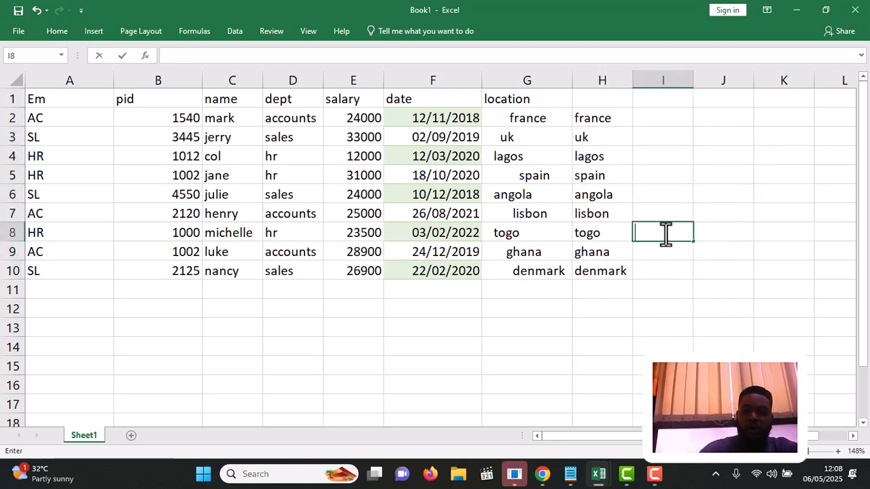
- Clear the original location in G2 and check the content of H2
click(598, 119)
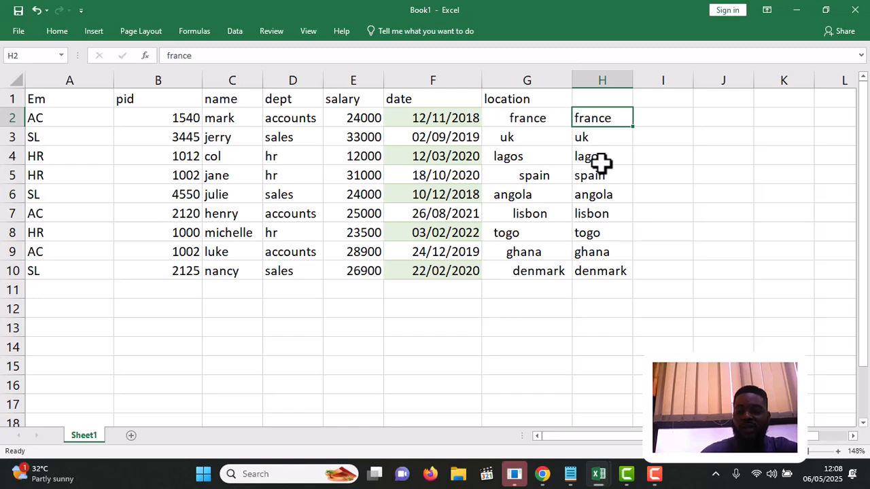
click(549, 118)
key(Delete)
key(Down)
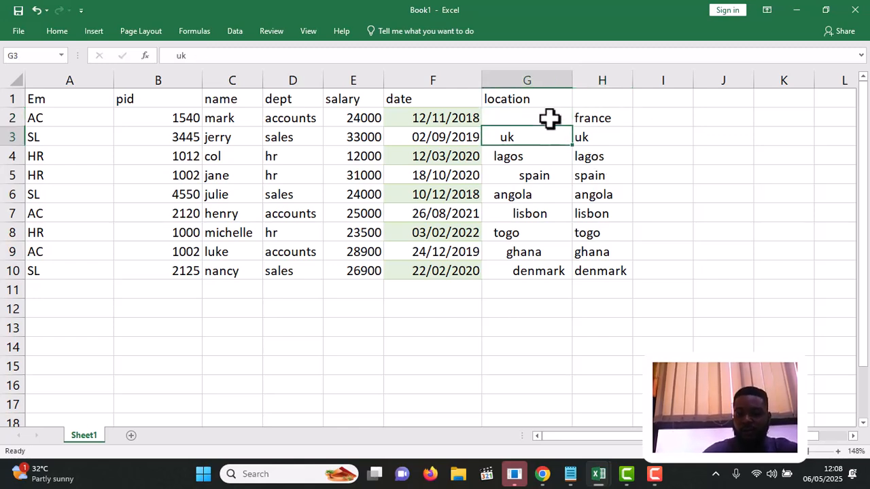
click(627, 110)
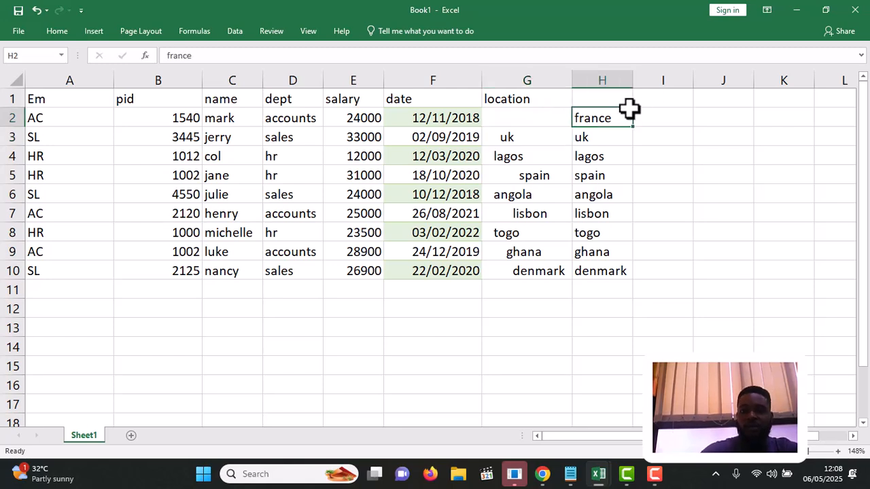
- Delete column G, which holds the original unevenly spaced locations
click(551, 80)
right_click(551, 80)
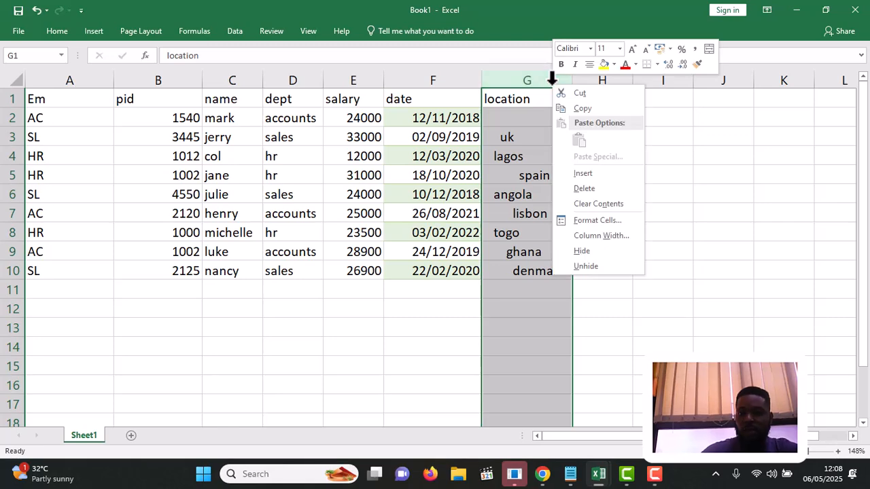
click(592, 187)
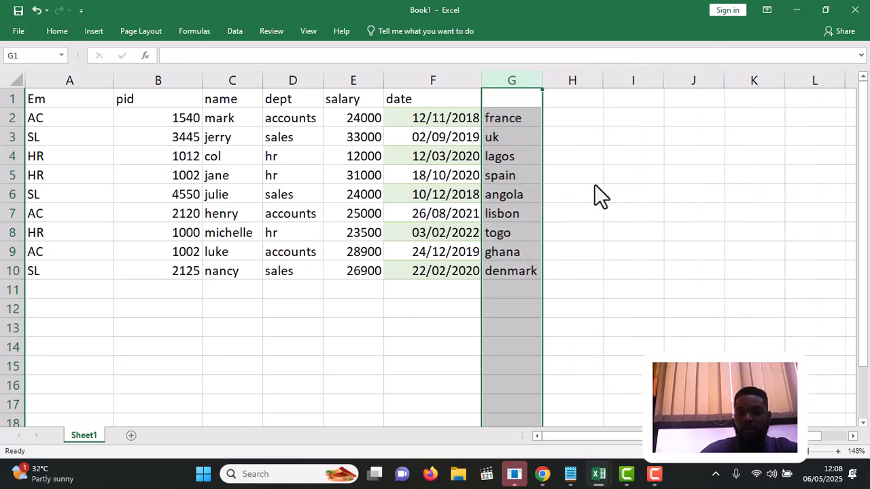
- Enter the header "location" in G1 above the trimmed locations
click(520, 99)
text(LO)
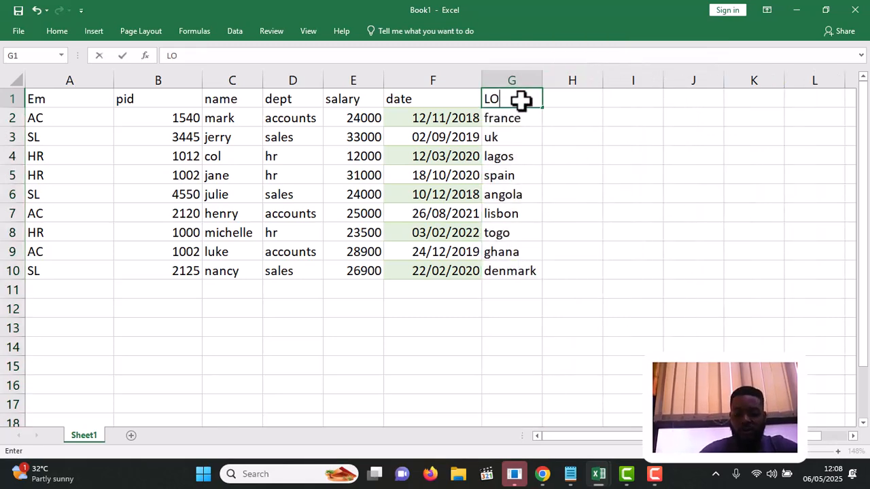
text(CATION)
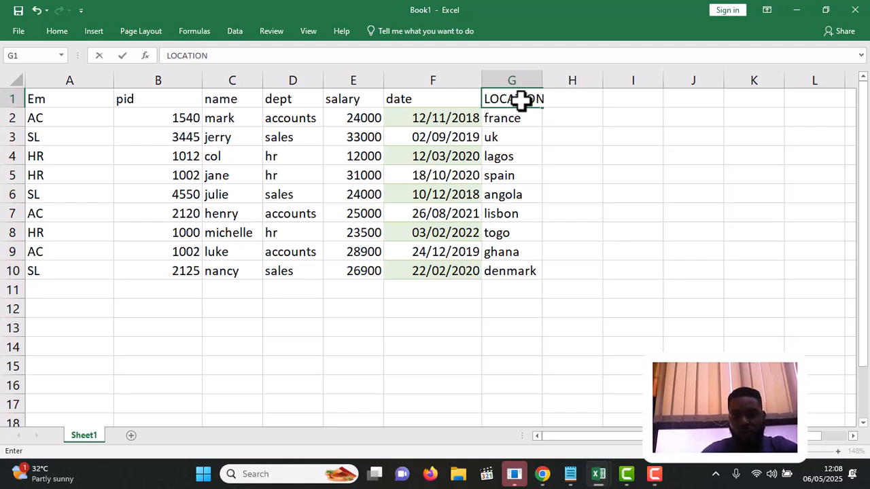
key(BackSpace)
key(BackSpace)
key(BackSpace)
key(BackSpace)
key(BackSpace)
text(location)
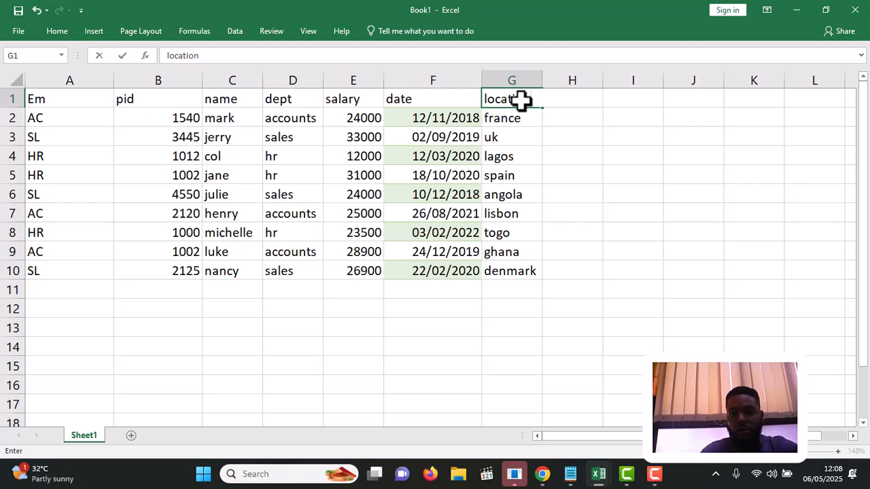
key(Return)
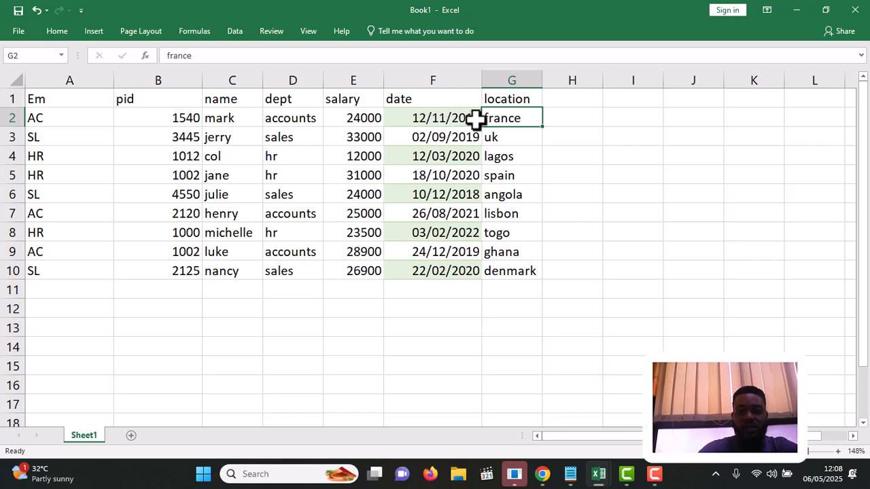
- Add a "year" column in H1:H10 that extracts the year from the dates in column F, starting with =YEAR(F2)
click(587, 97)
text(y)
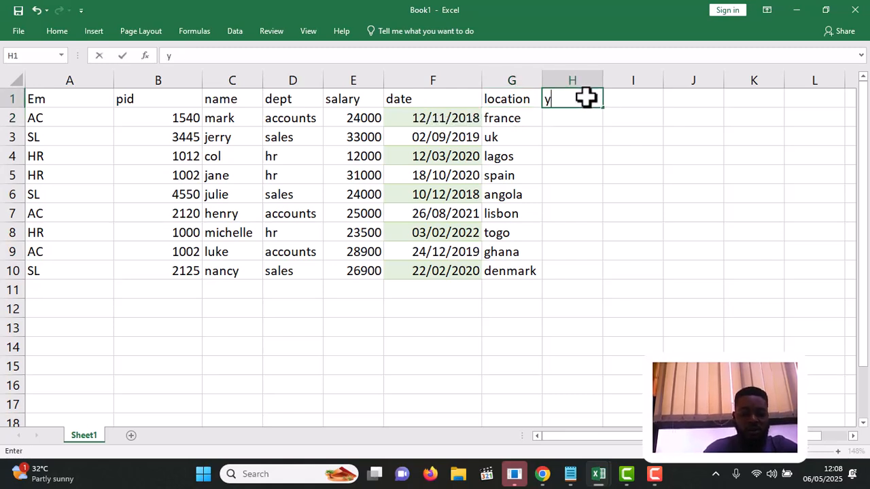
text(ear)
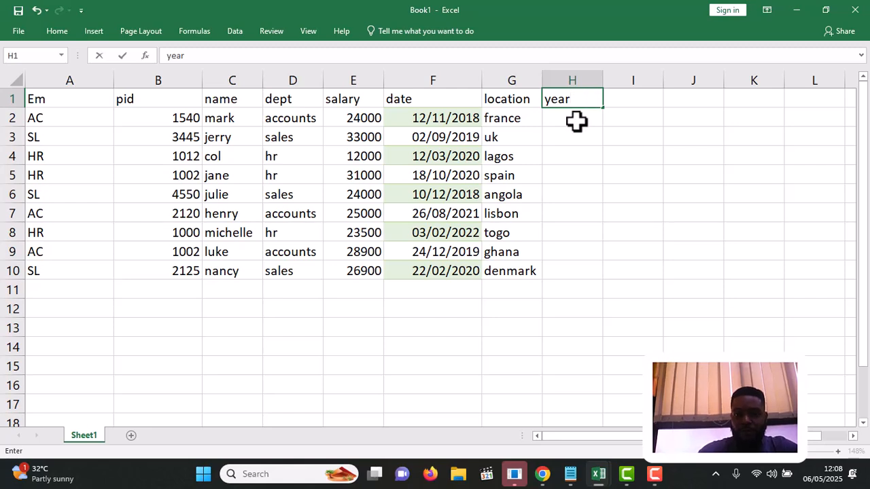
click(576, 121)
text(=year()
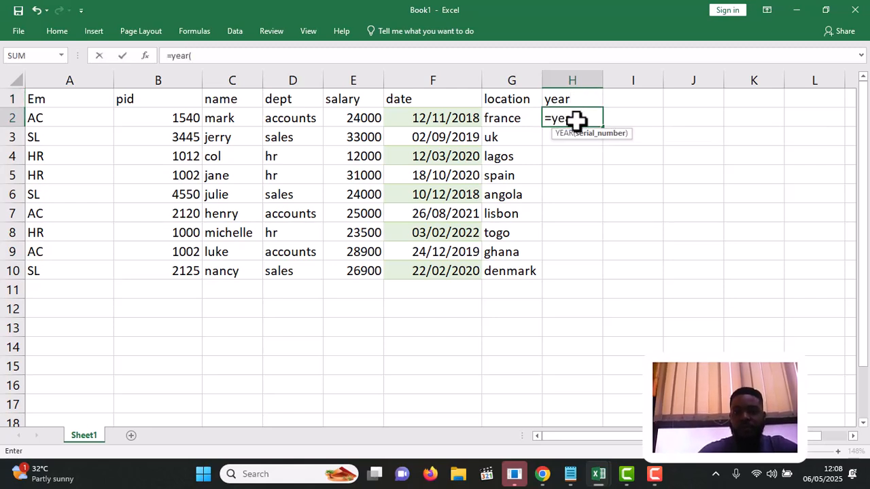
click(454, 119)
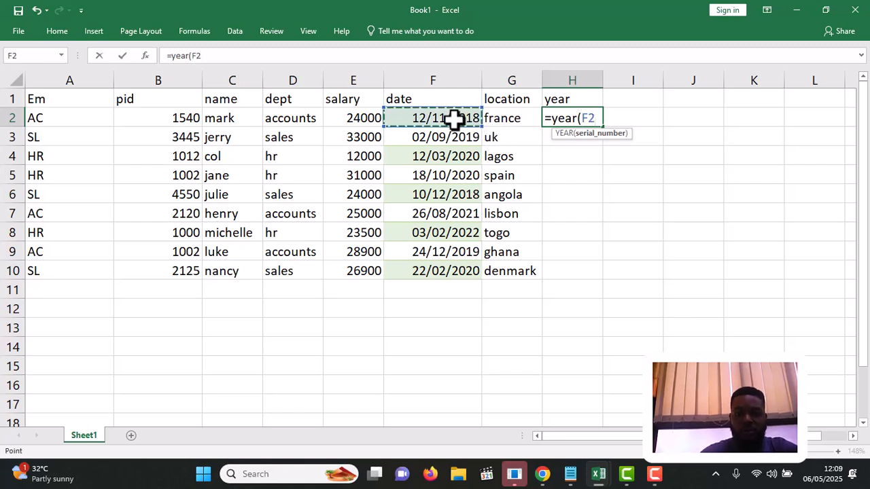
text())
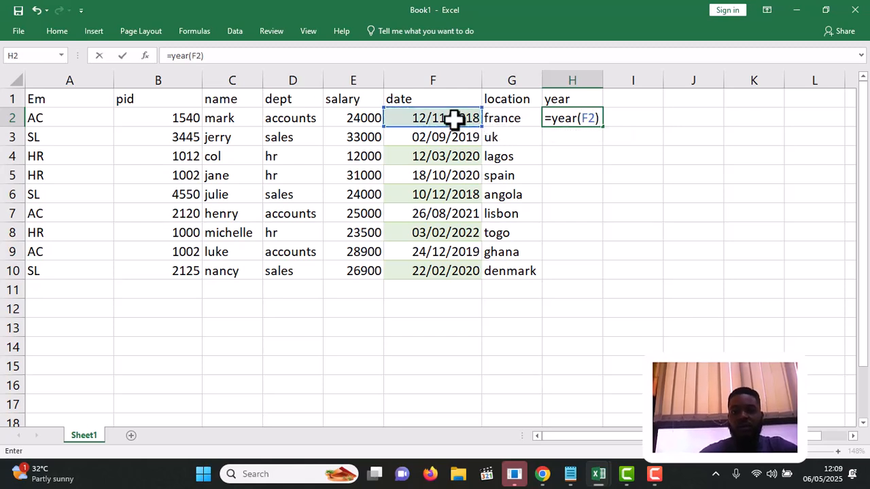
key(Return)
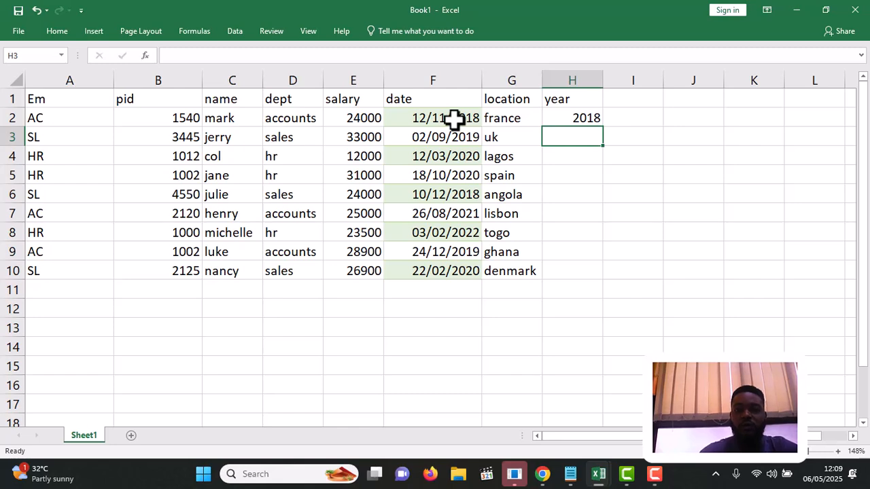
click(574, 119)
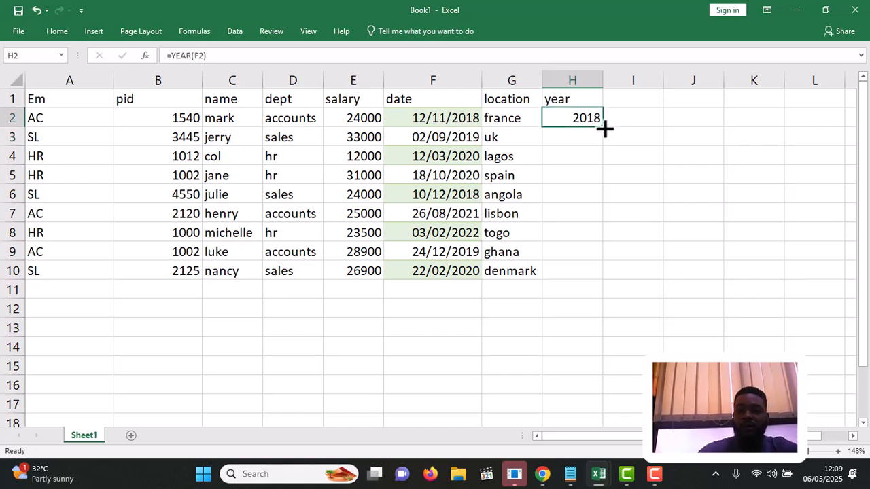
double_click(604, 128)
click(636, 120)
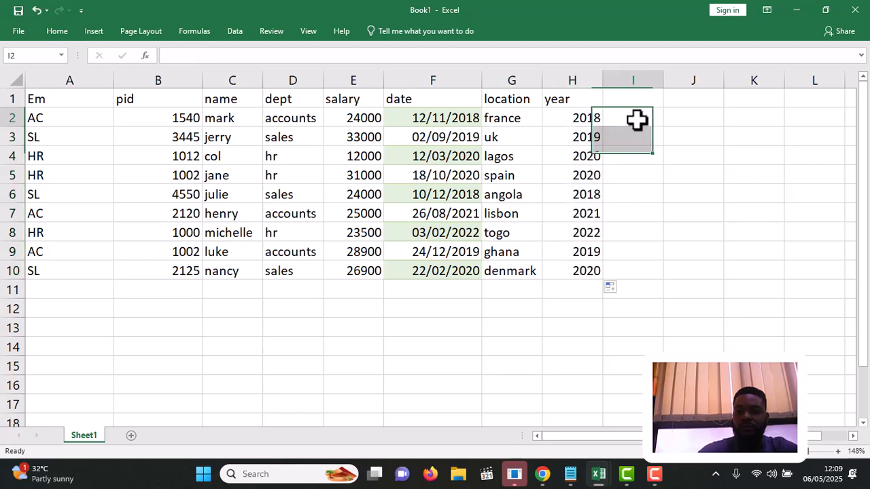
- Add a "months" column in I1:I10 that extracts the month from the dates in column F, starting with =MONTH(F2)
click(625, 101)
text(months)
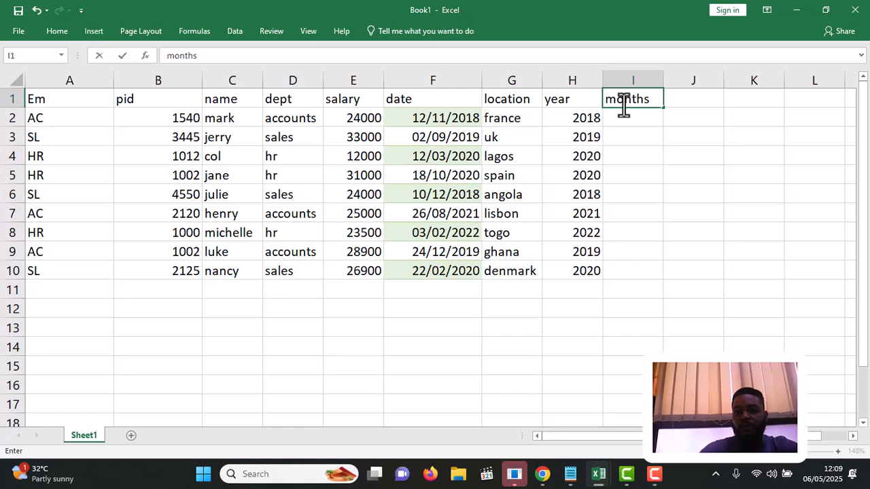
click(630, 114)
text(=m)
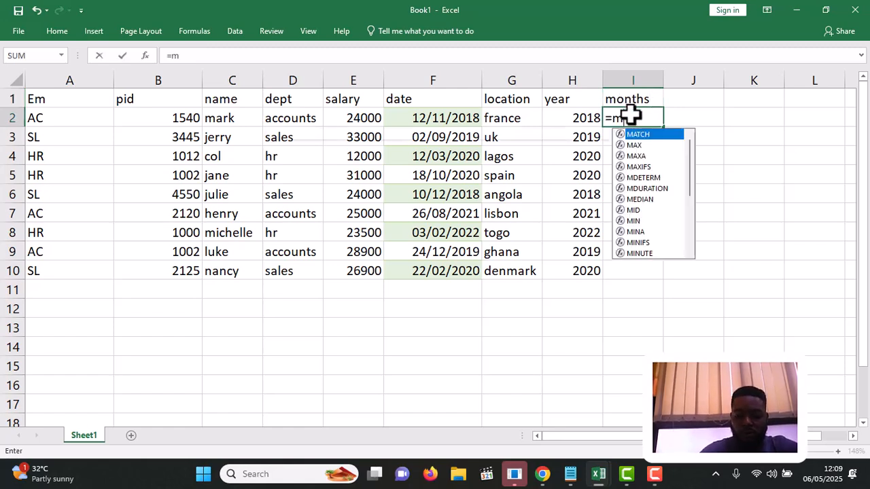
text(onth()
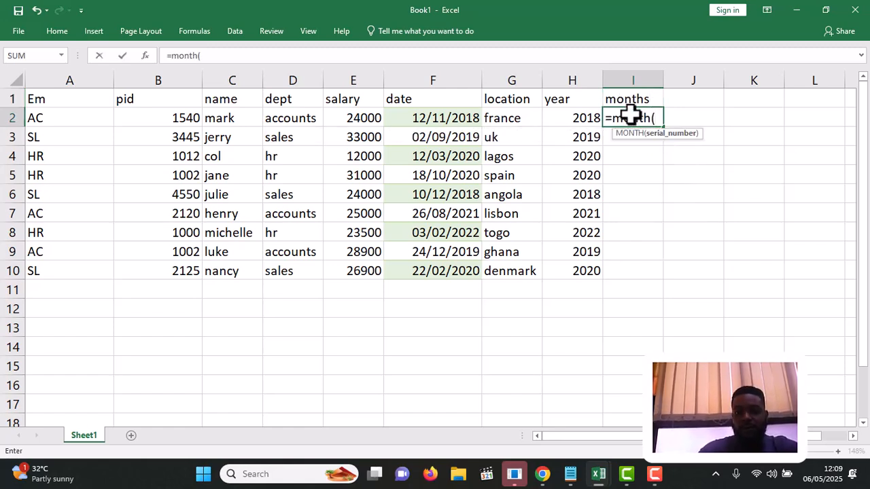
click(423, 117)
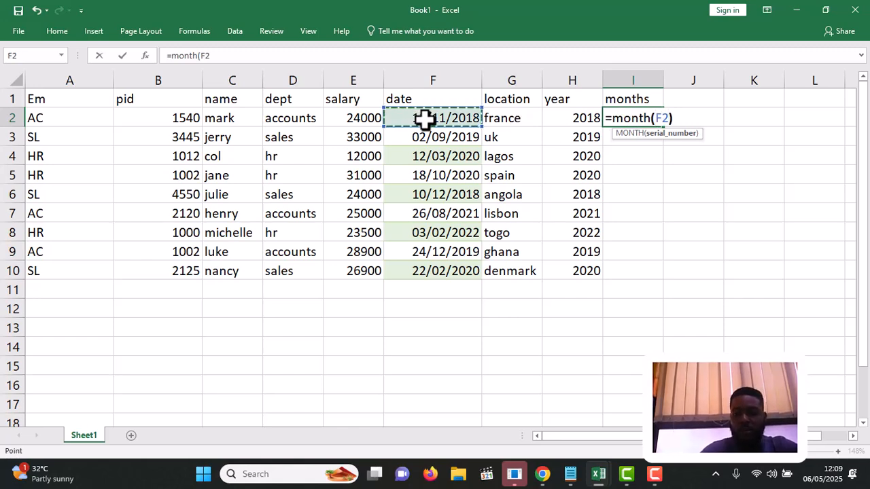
key(Return)
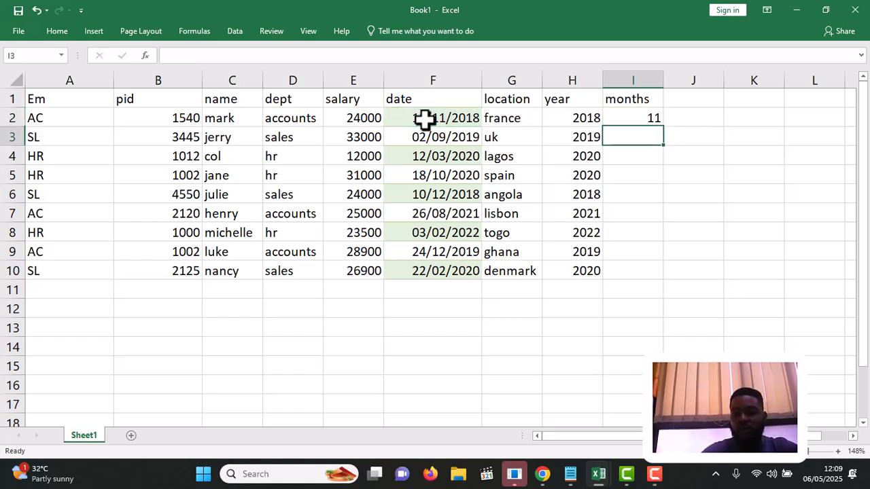
click(629, 116)
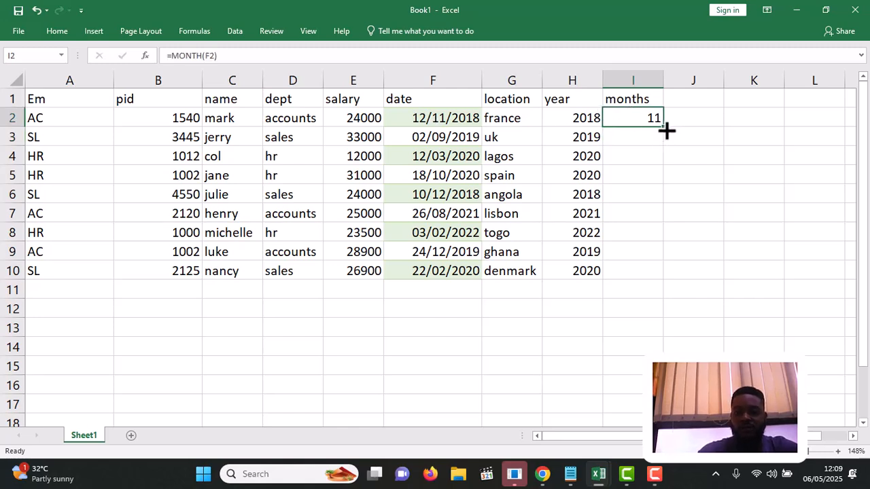
double_click(662, 127)
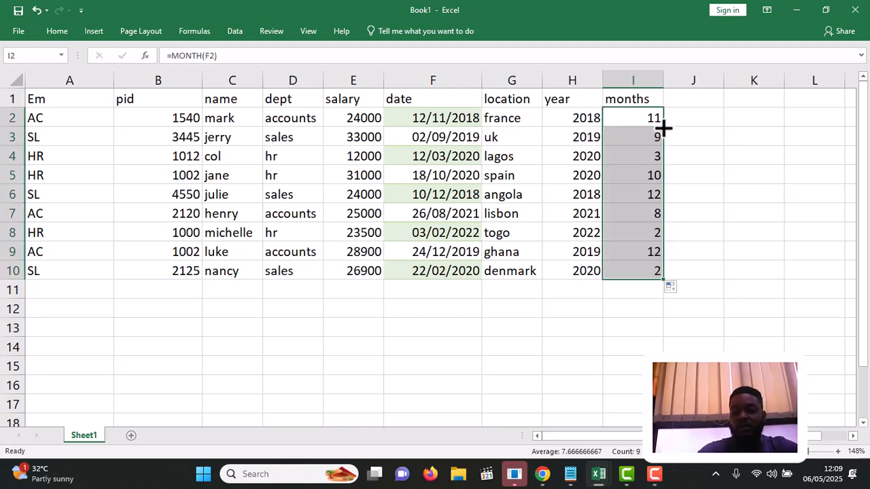
- Add a "day" column in J1:J10 that extracts the day from the dates in column F, starting with =DAY(F2)
click(693, 102)
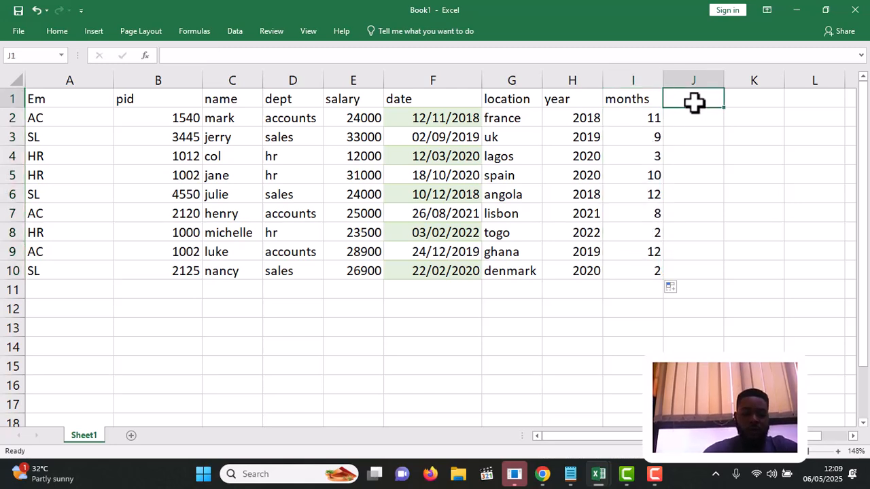
text(day)
key(Return)
text(=day()
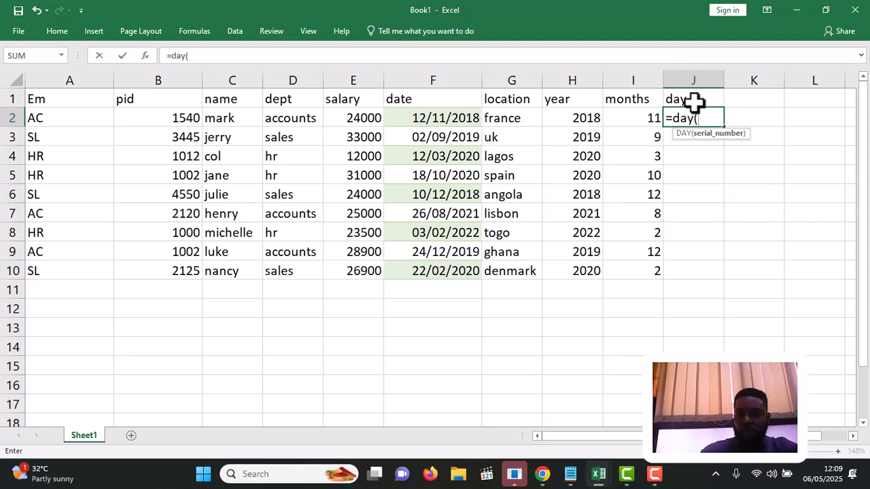
click(464, 120)
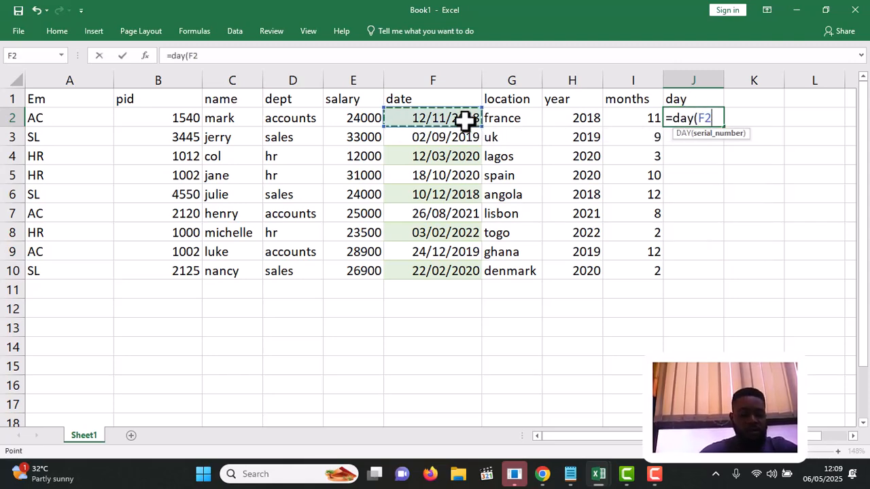
text())
key(Return)
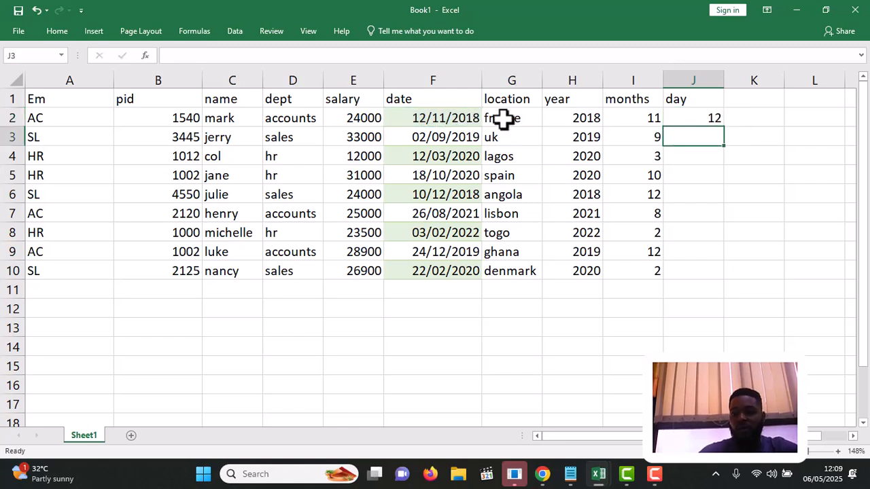
click(688, 119)
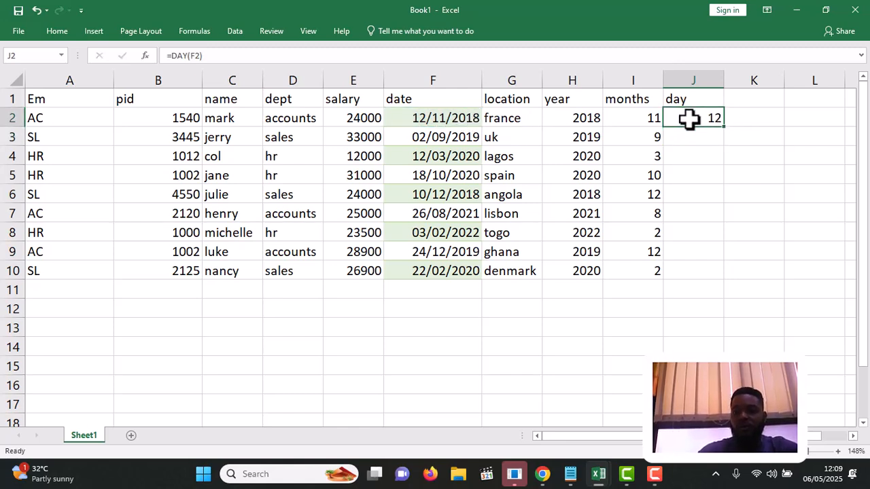
double_click(724, 127)
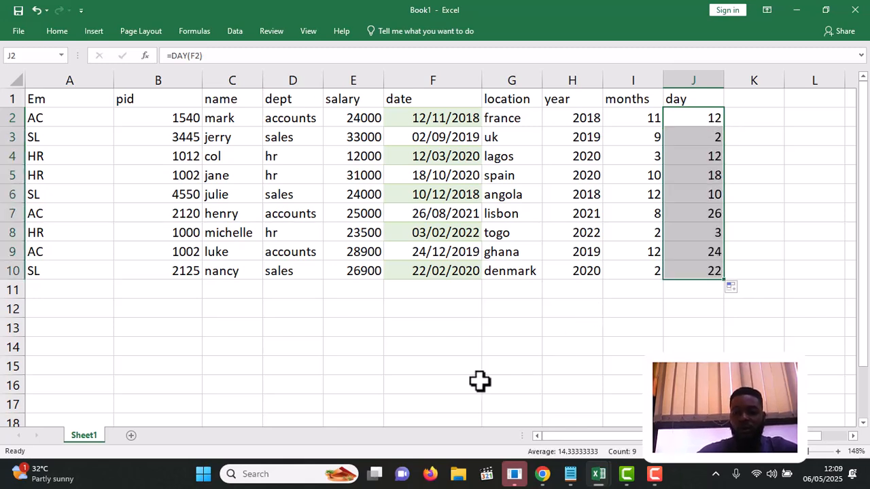
key(F10)
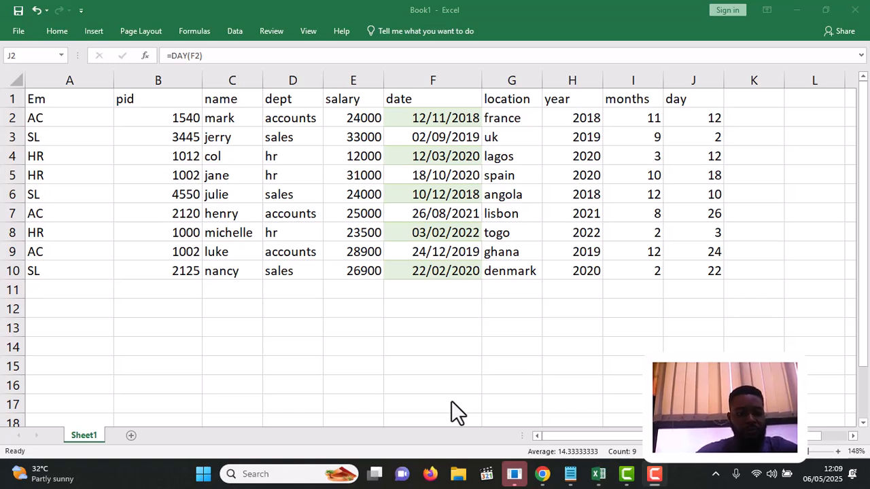
- List the cleaning tasks "sort", "fill empty cells" and "remove duplicates" in A12:A14 below the table
click(33, 308)
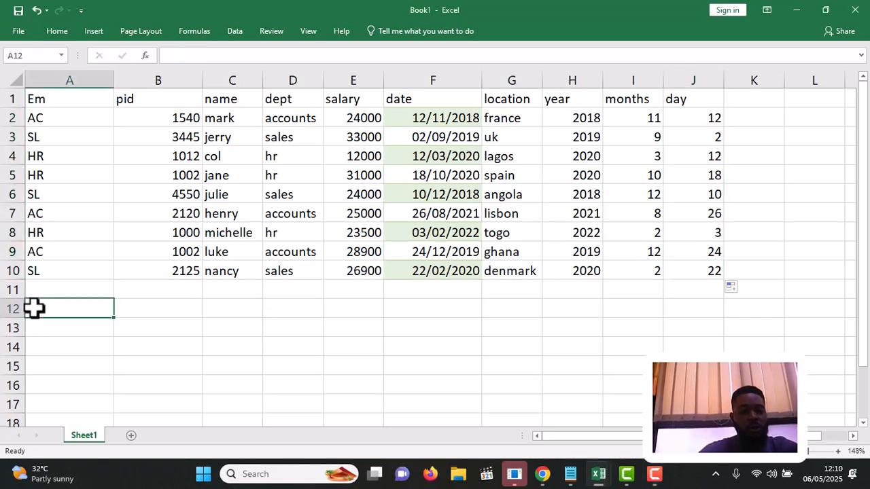
text(sort)
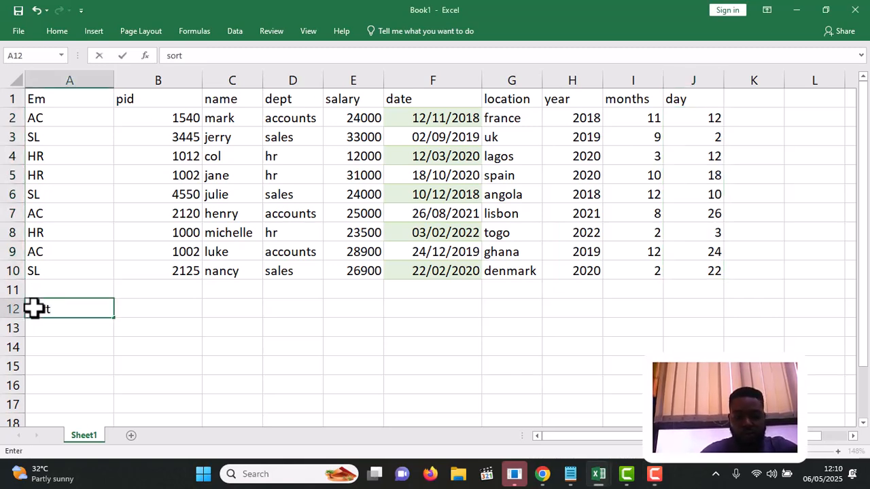
key(Return)
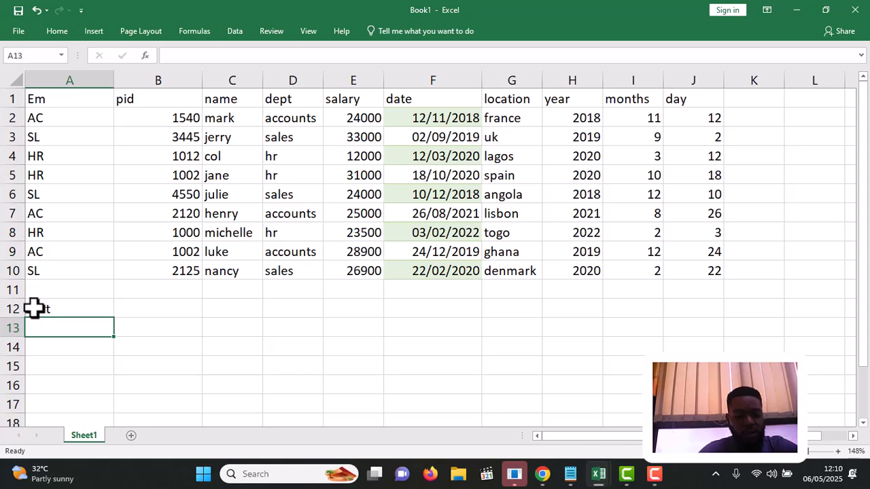
text(fill)
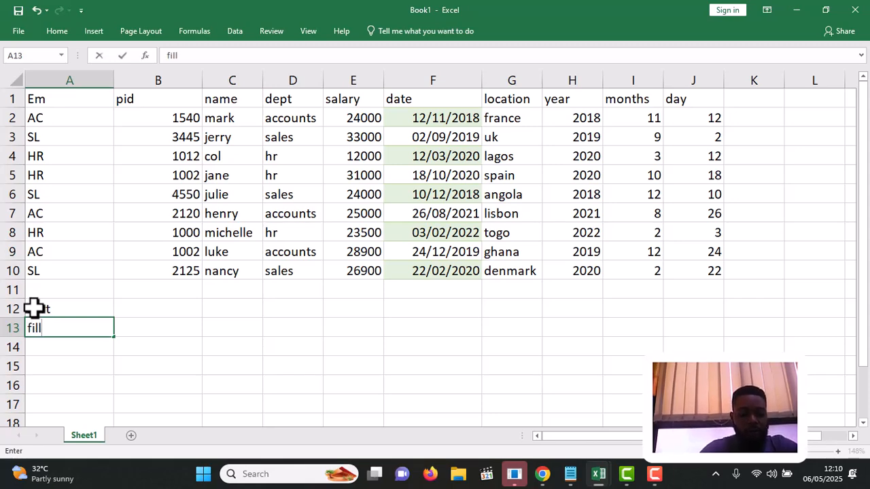
text( empty cells)
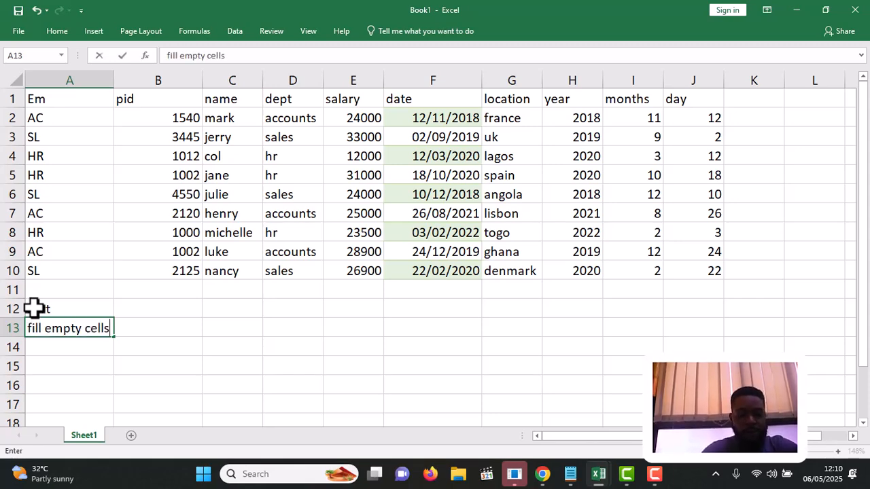
key(Return)
text(remo)
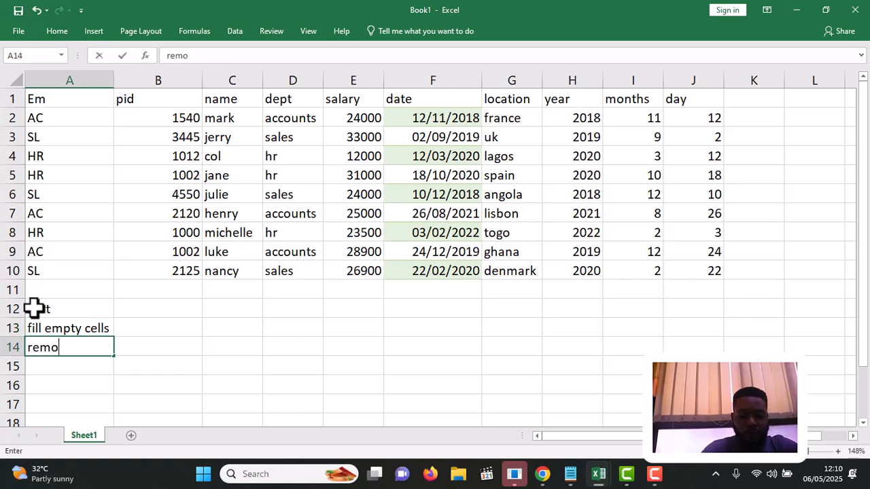
text(ve dup)
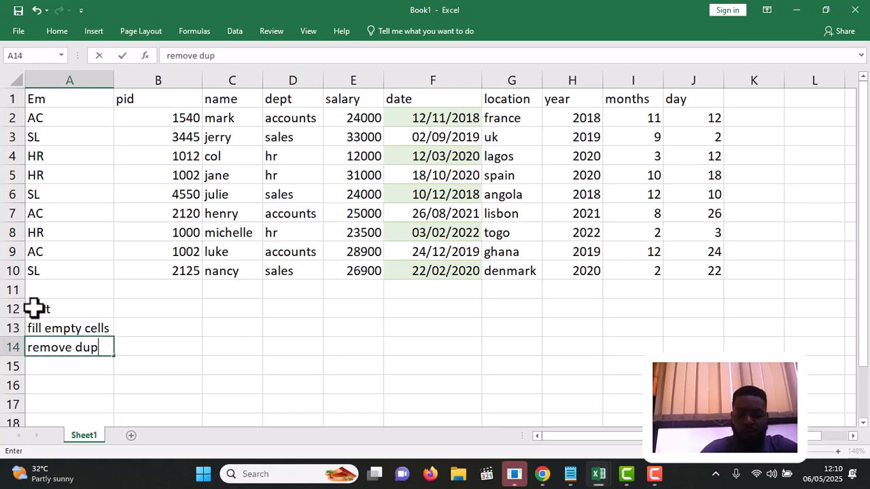
text(licates)
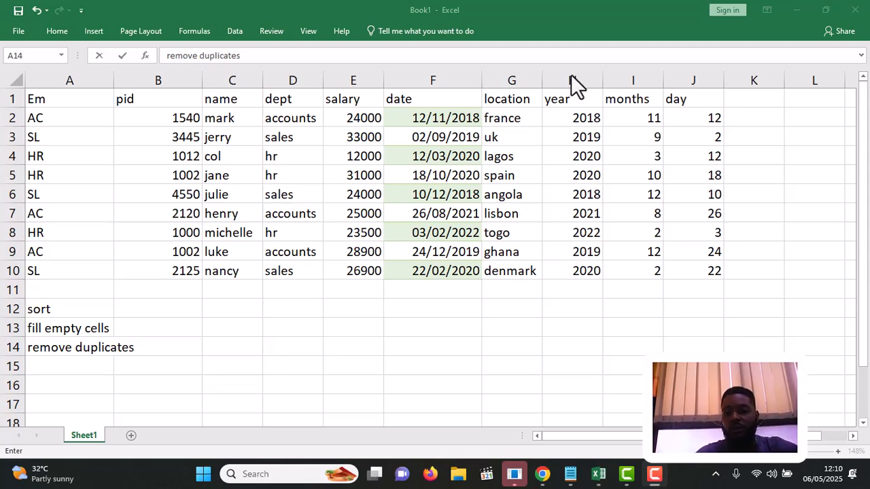
- Start a "wages" column in K1 with 230 in K2, 245 in K4 and 219 in K6, leaving K3 and K5 blank
click(751, 97)
text(wages)
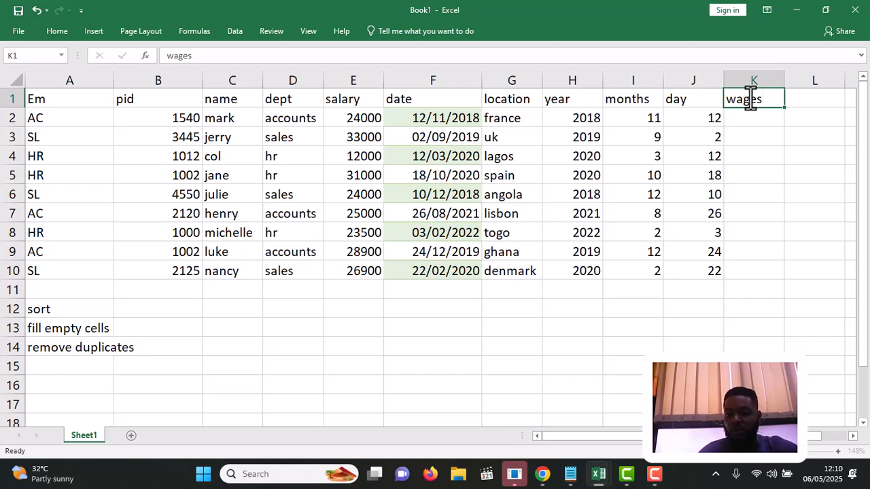
key(Return)
text(230)
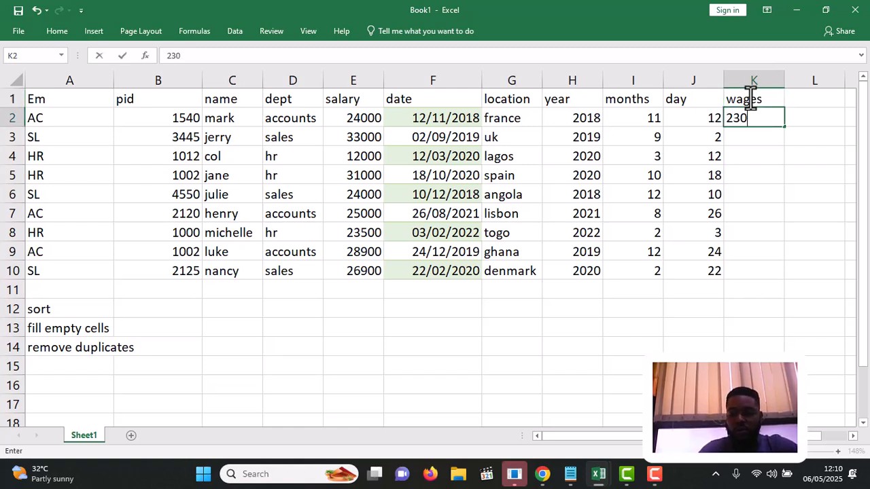
key(Return)
key(Down)
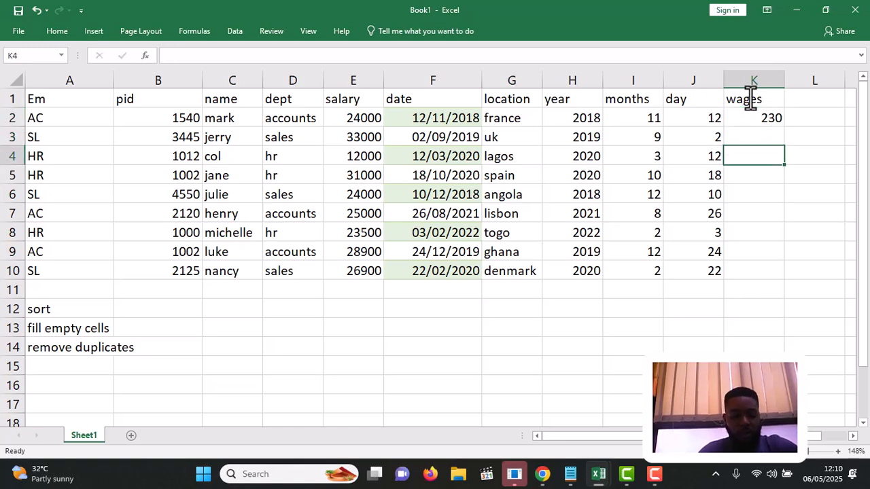
text(245)
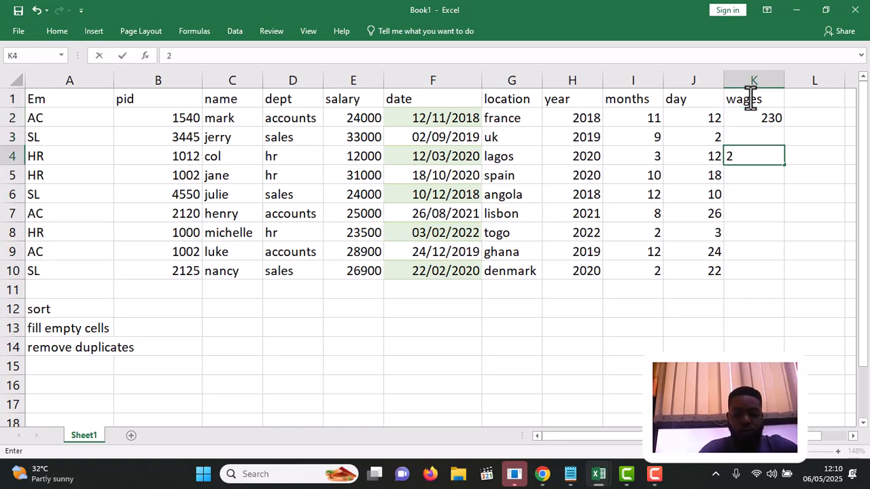
key(Return)
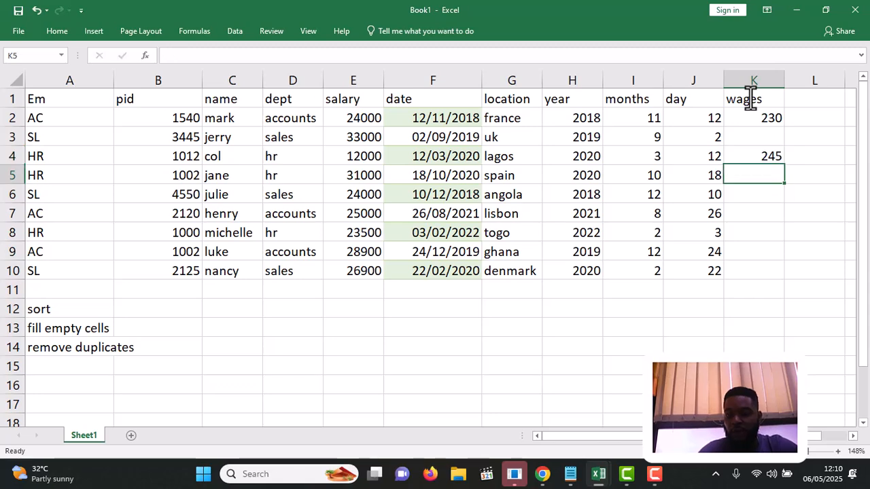
key(Return)
text(219)
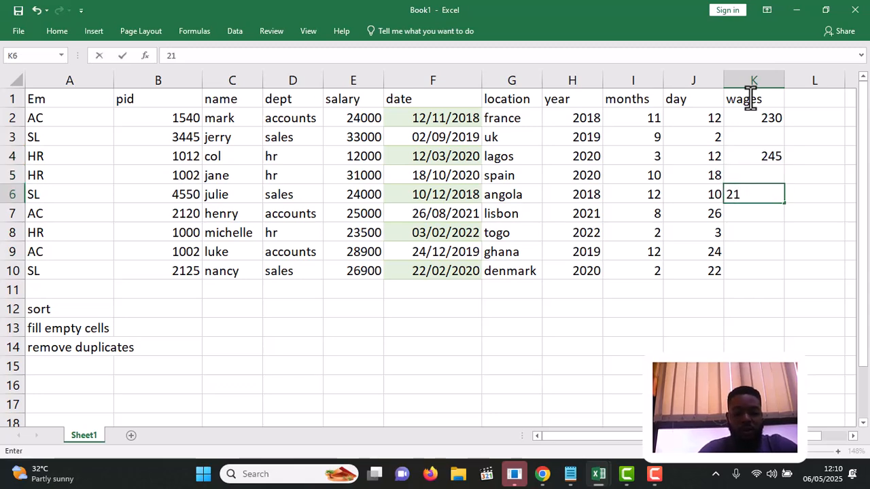
key(Return)
- Complete the wages column with 233 in K7, 220 in K8 and 244 in K10, leaving K9 blank
text(230)
key(BackSpace)
text(3)
key(Return)
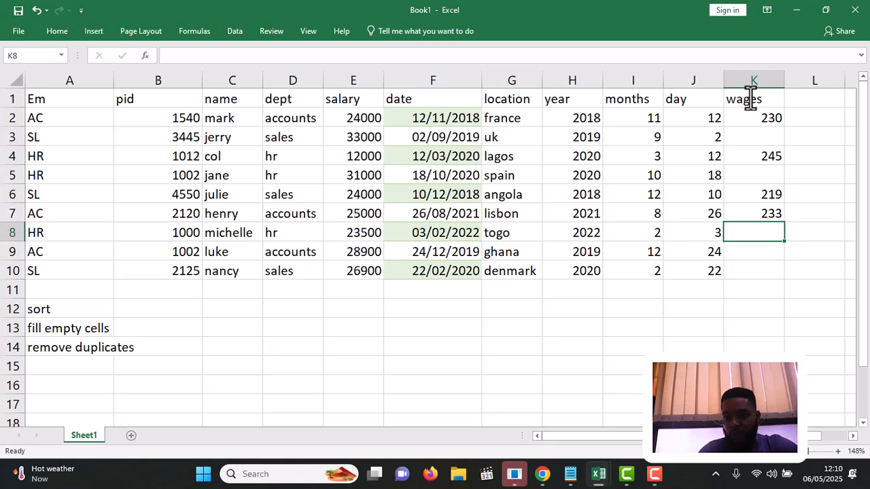
key(Return)
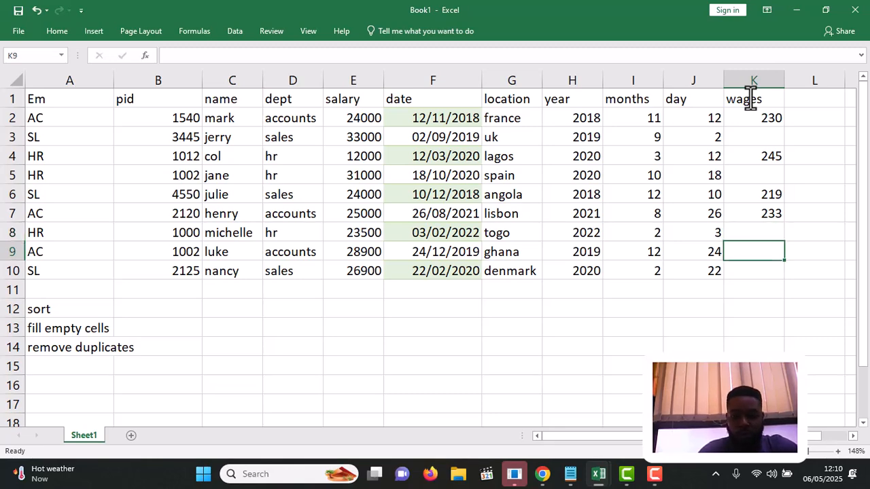
key(Up)
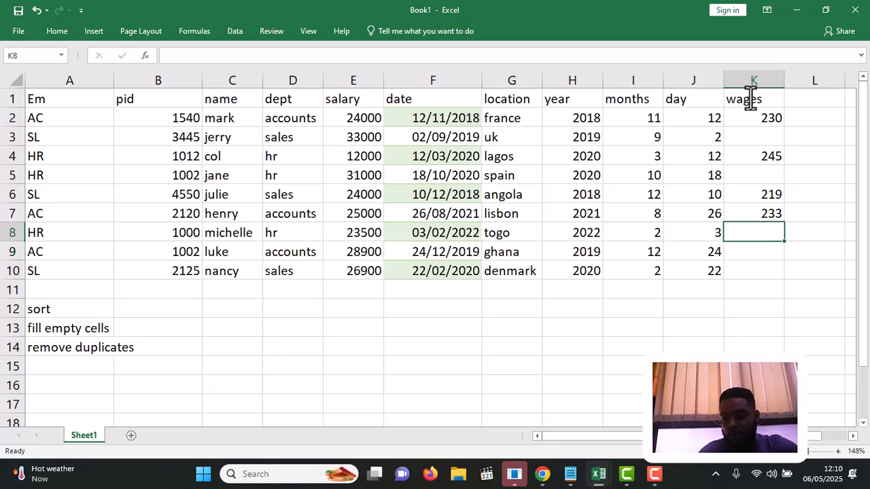
text(1)
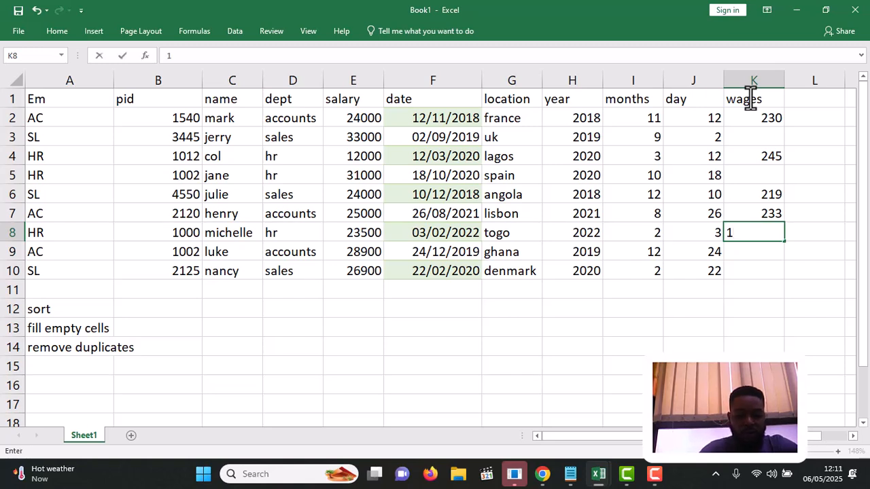
key(BackSpace)
text(220)
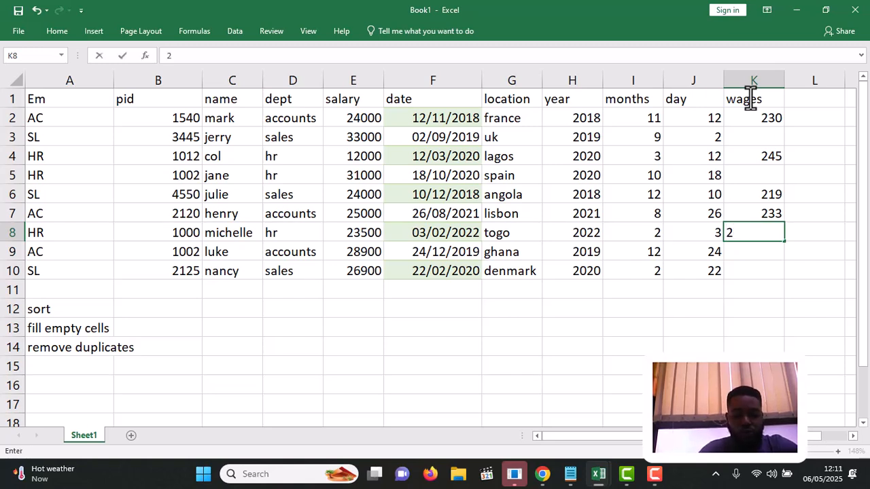
key(Return)
key(Return)
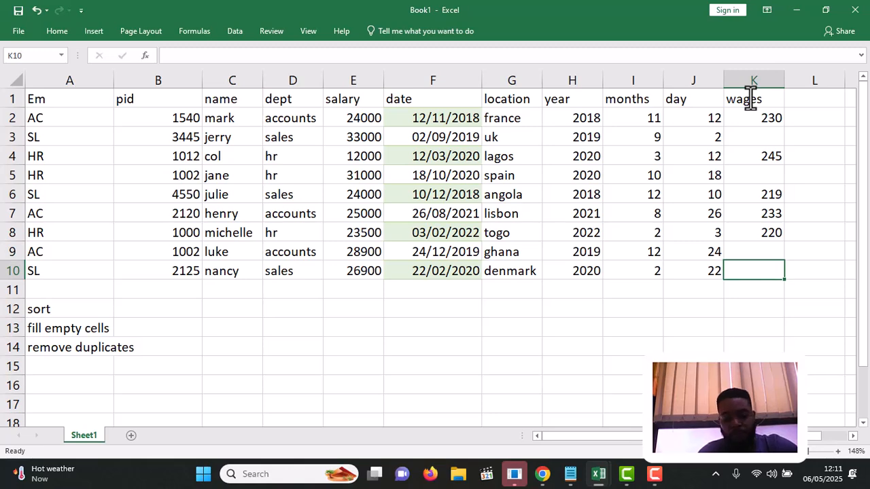
text(244)
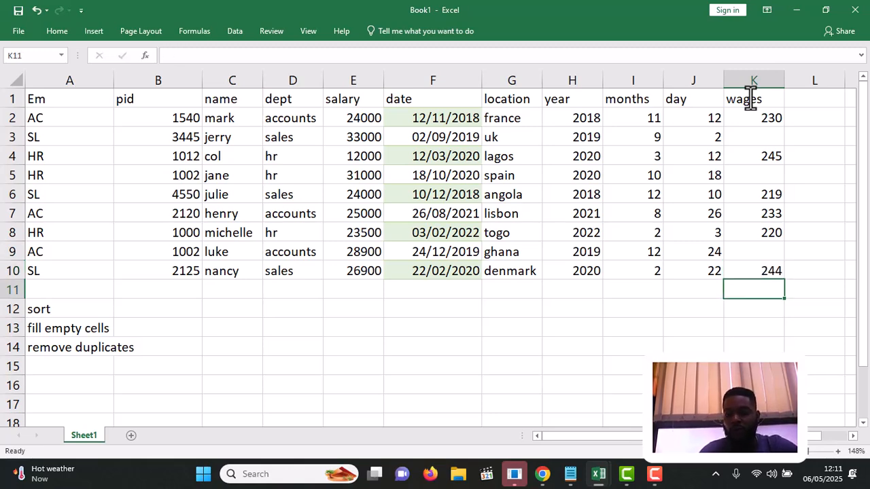
key(Return)
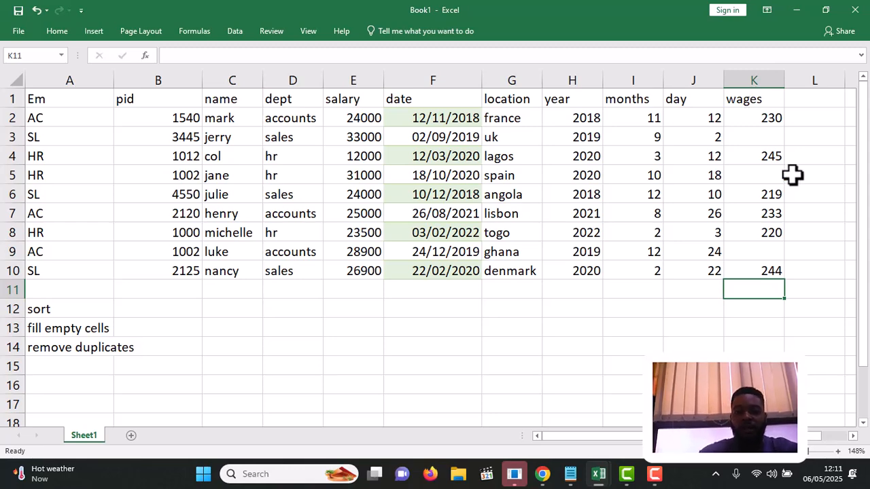
- Examine the blank wages cells K3, K5 and K9
click(750, 138)
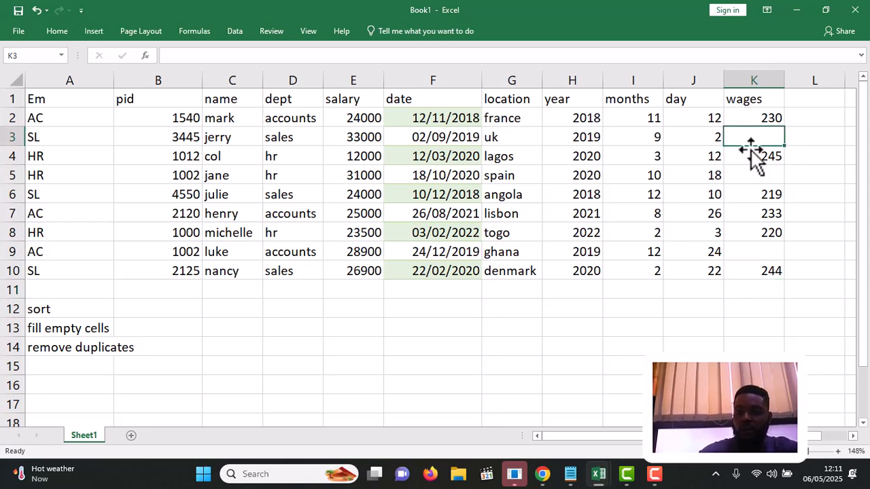
click(750, 176)
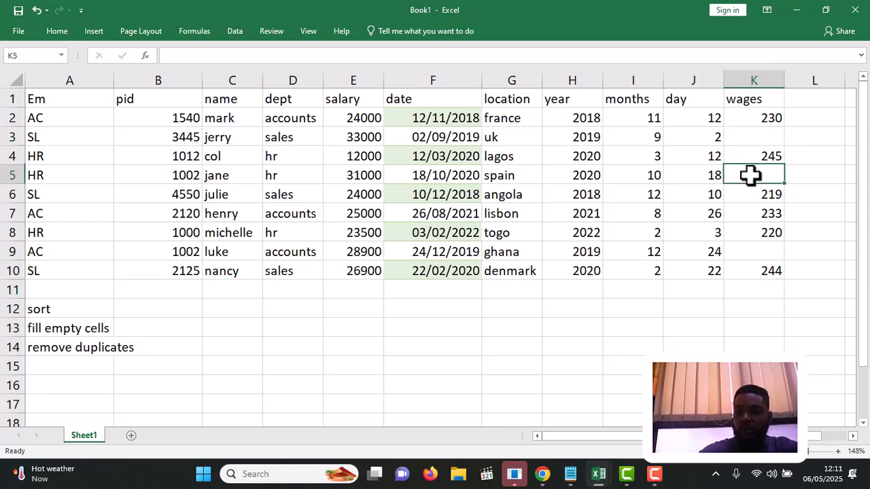
click(766, 259)
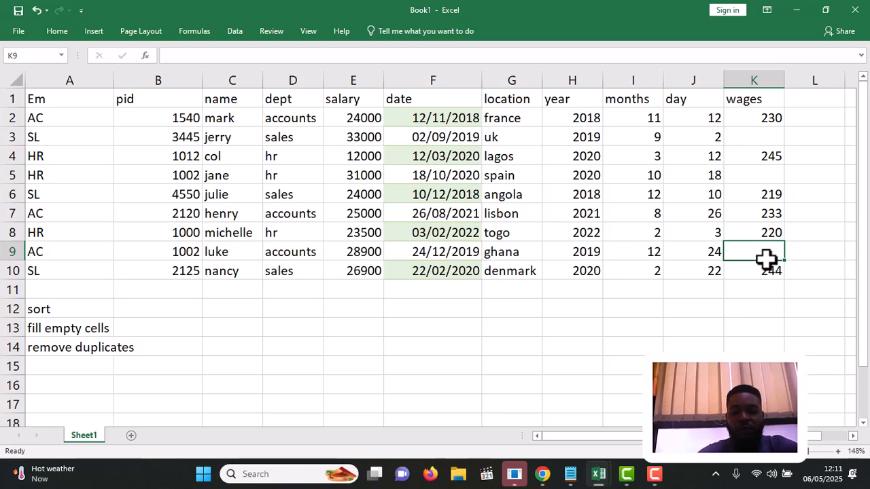
click(753, 136)
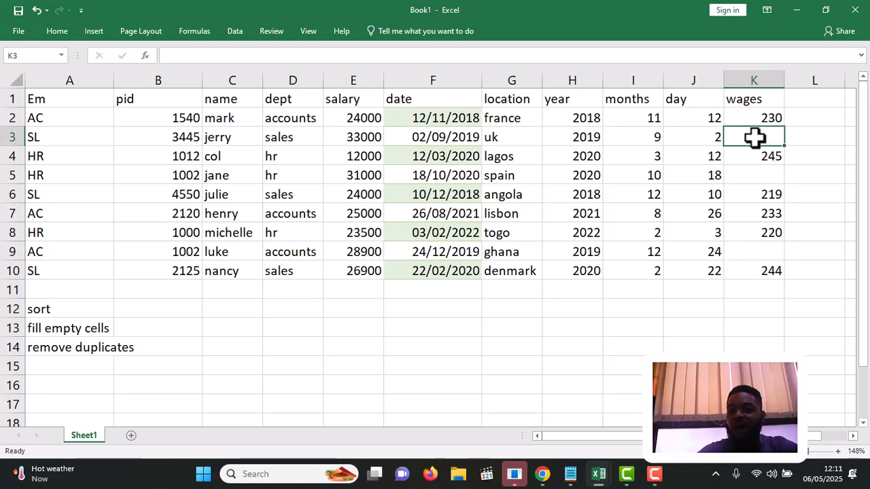
click(751, 174)
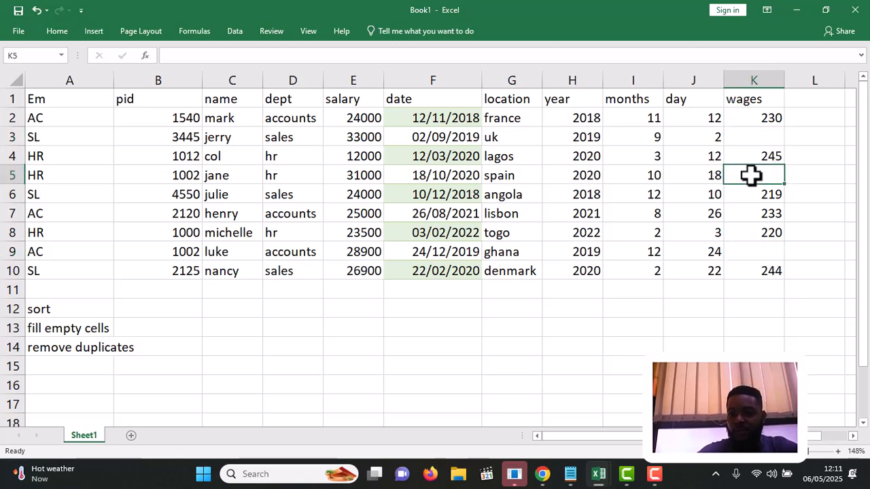
click(751, 253)
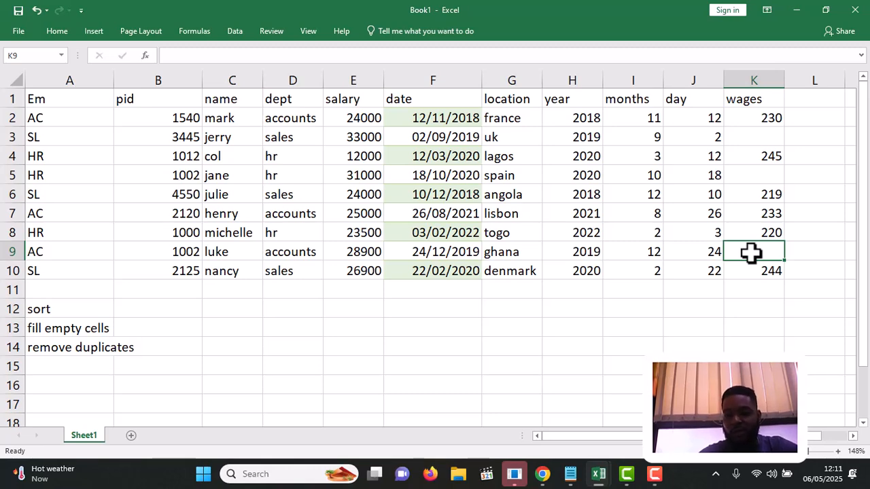
- Calculate the average wage in K12 with =AVERAGE(K2:K10)
click(745, 309)
text(=)
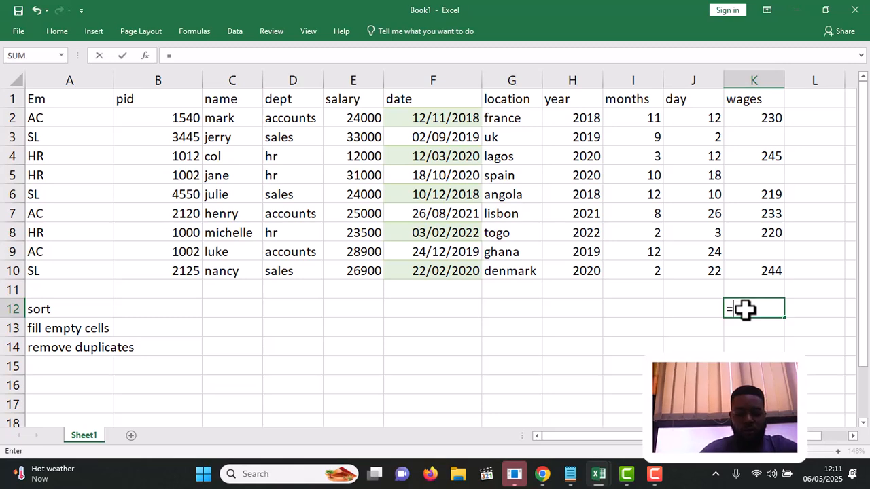
text(average)
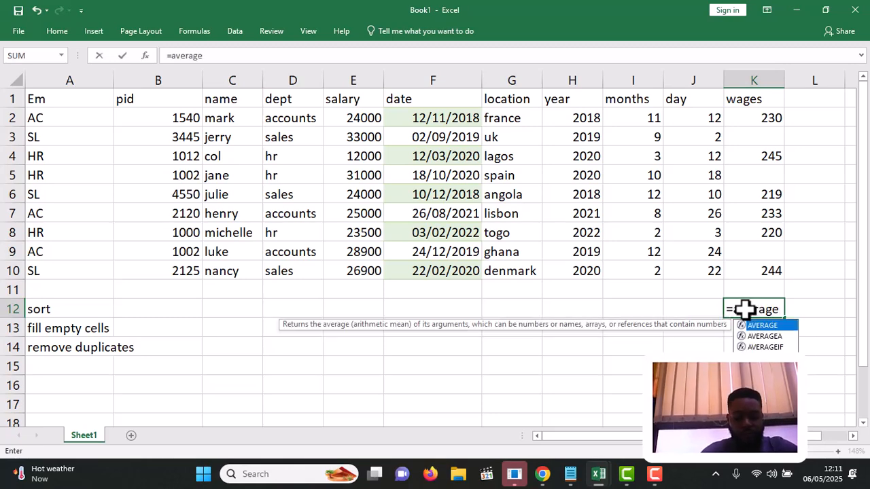
text(()
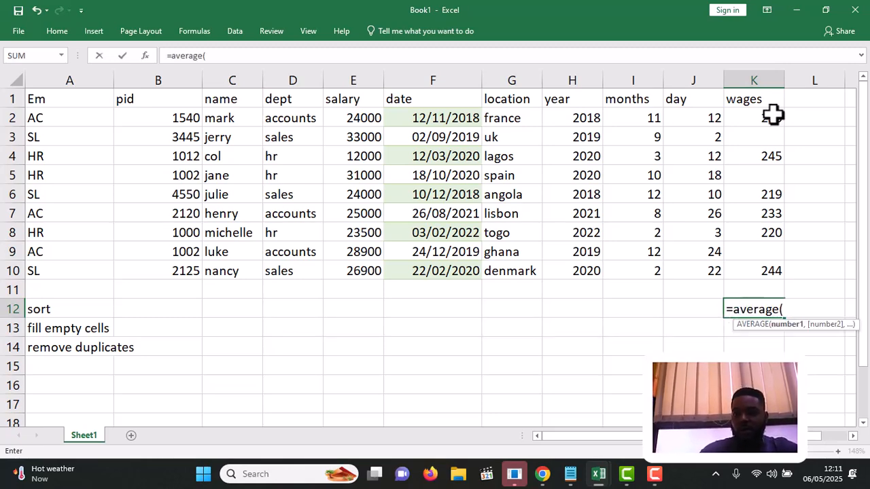
drag(754, 117, 752, 265)
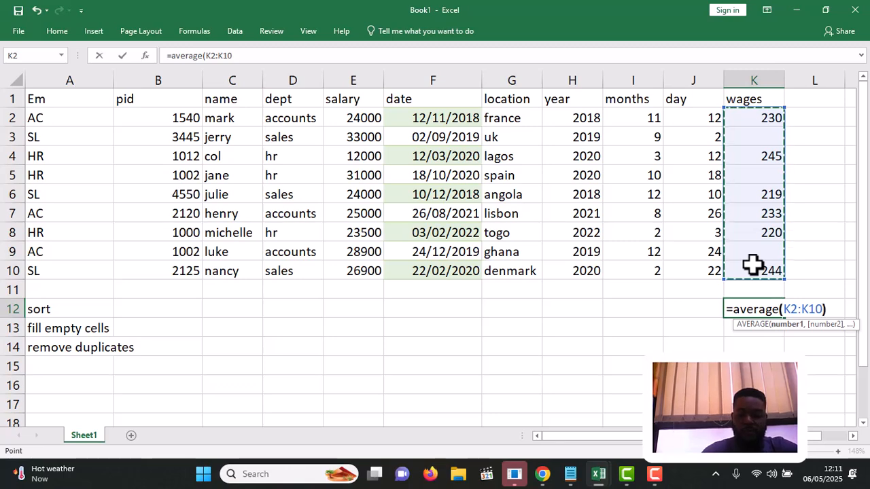
text())
key(Return)
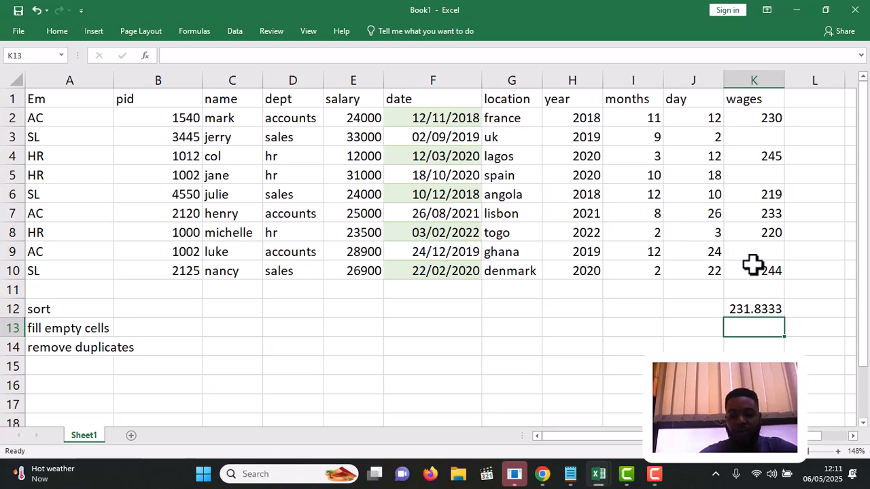
- Replace all blank cells in the wages range K2:K10 with the average 231.8333
drag(743, 120, 750, 258)
click(747, 120)
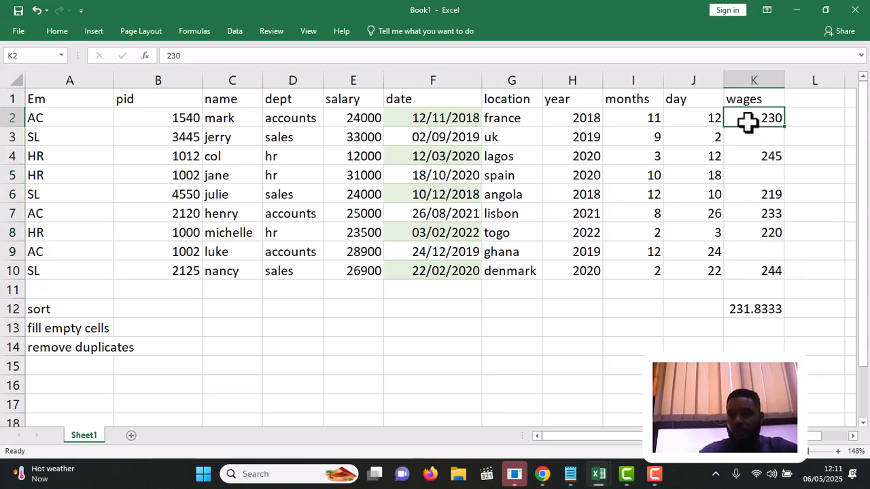
key(shift+Down)
key(shift+Down)
key(shift+Down)
key(shift+Down)
key(shift+Down)
key(shift+Down)
key(shift+Down)
key(shift+Down)
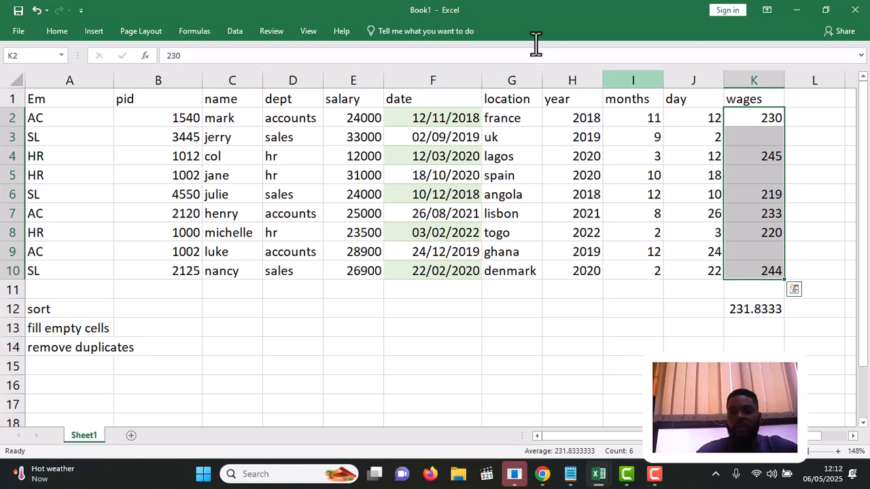
click(60, 32)
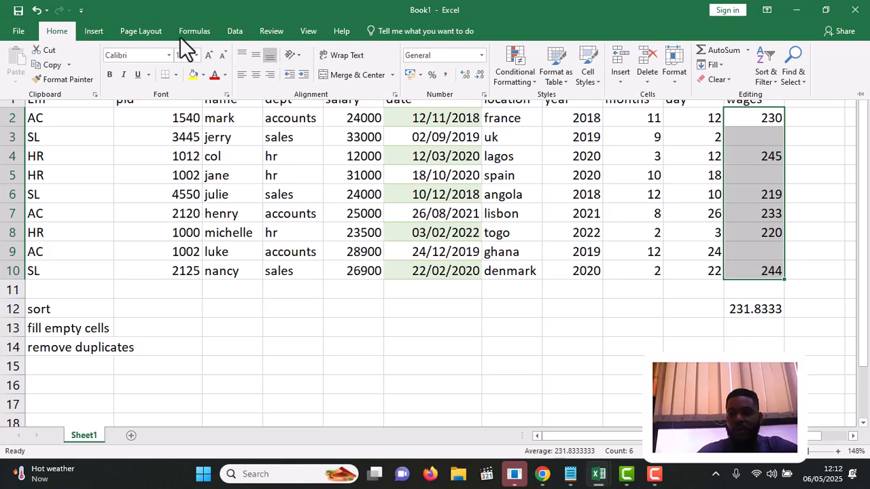
click(790, 75)
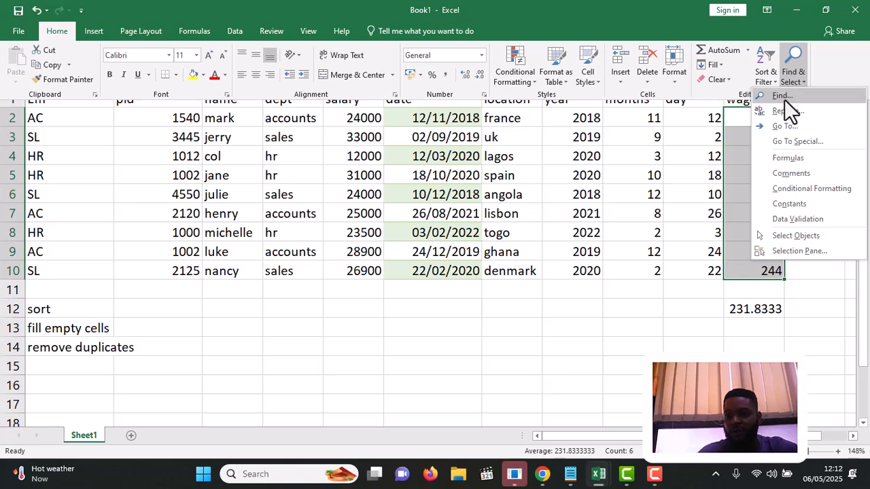
click(784, 100)
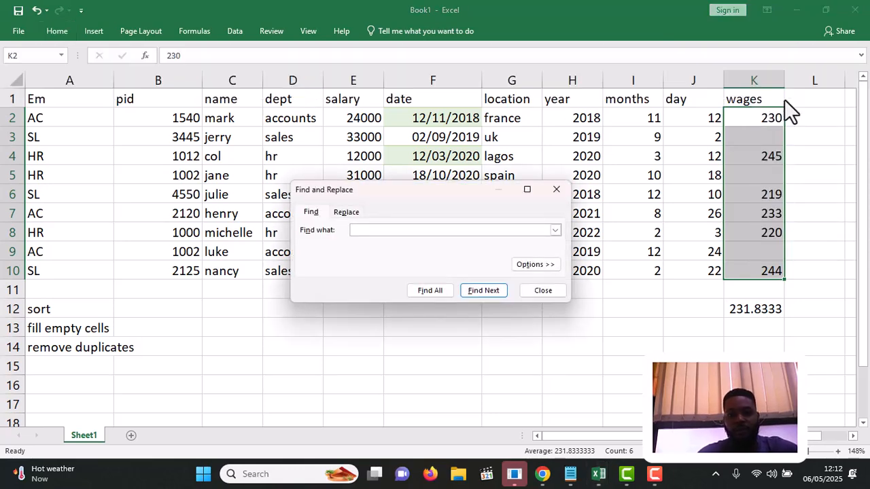
click(346, 213)
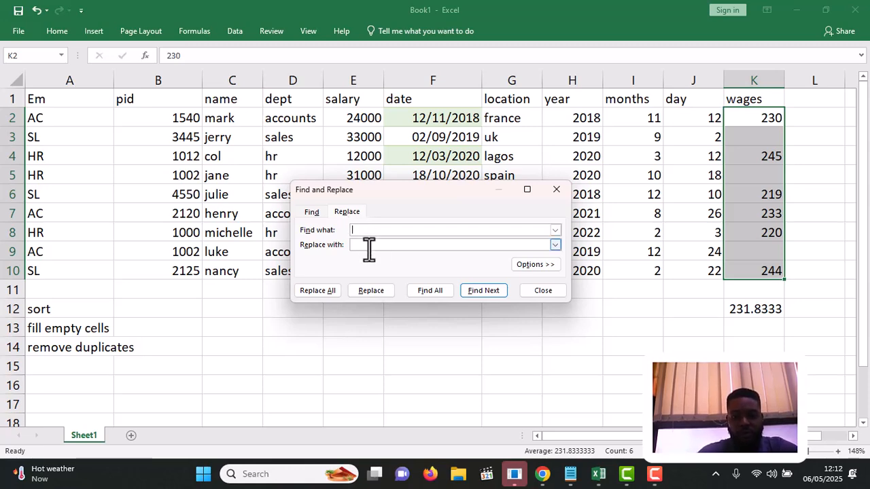
text(231)
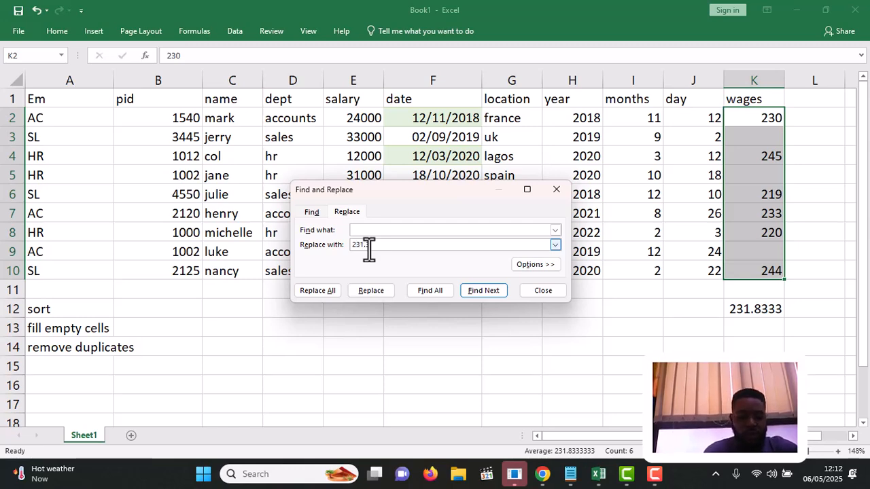
text(.8333)
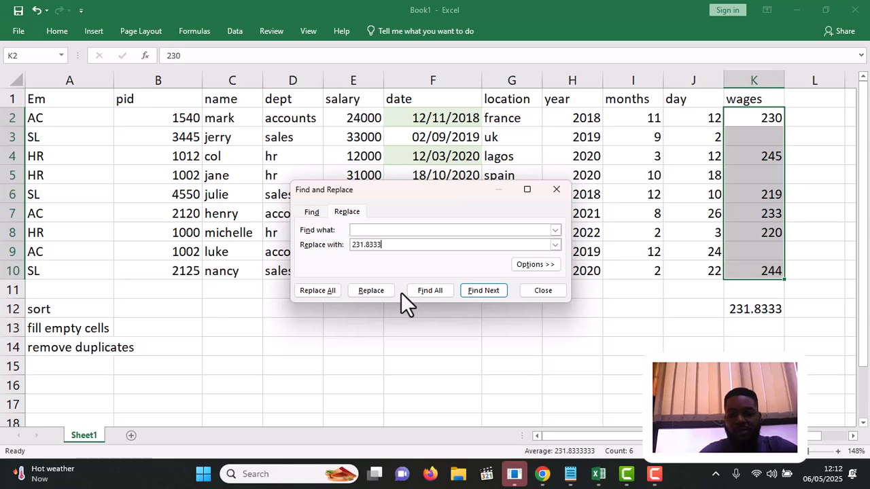
click(325, 292)
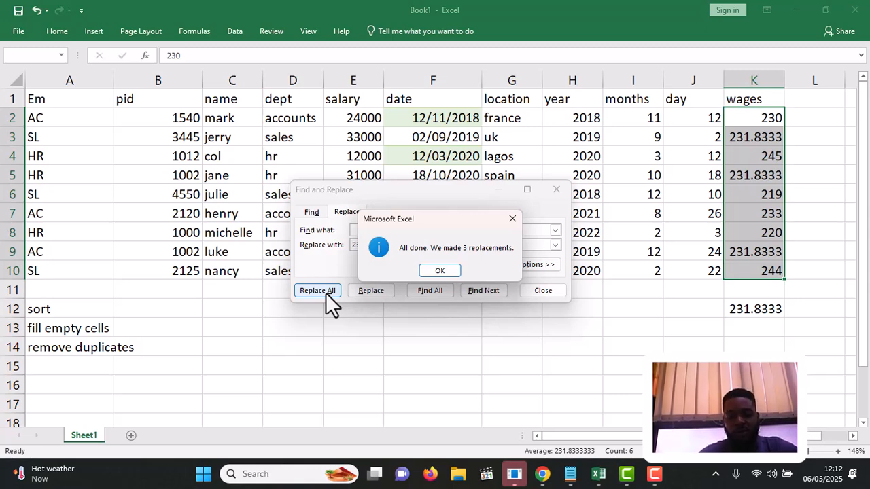
click(442, 270)
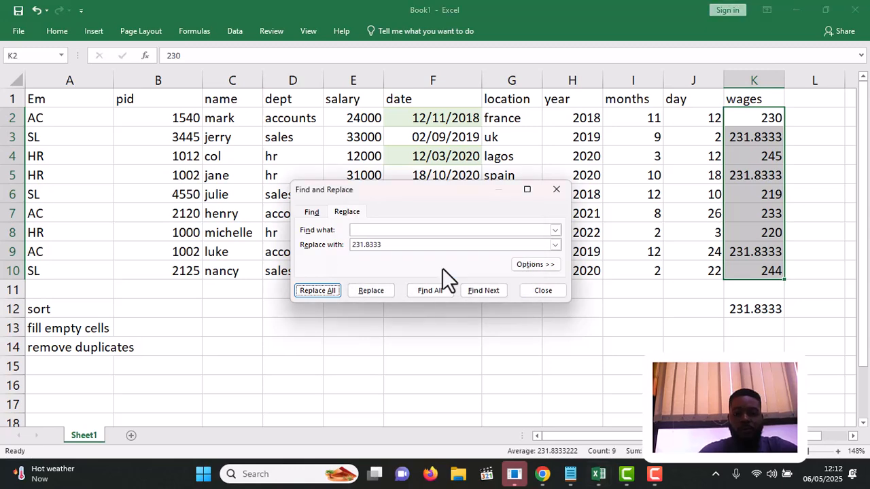
click(556, 190)
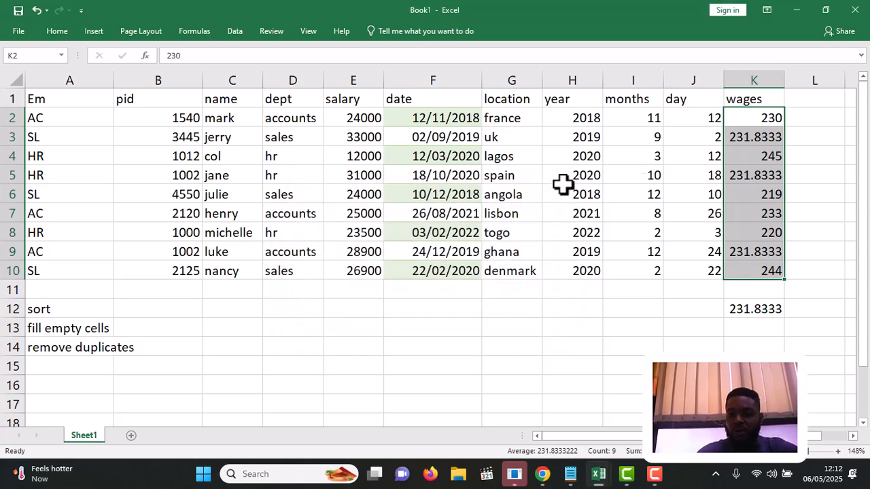
click(756, 143)
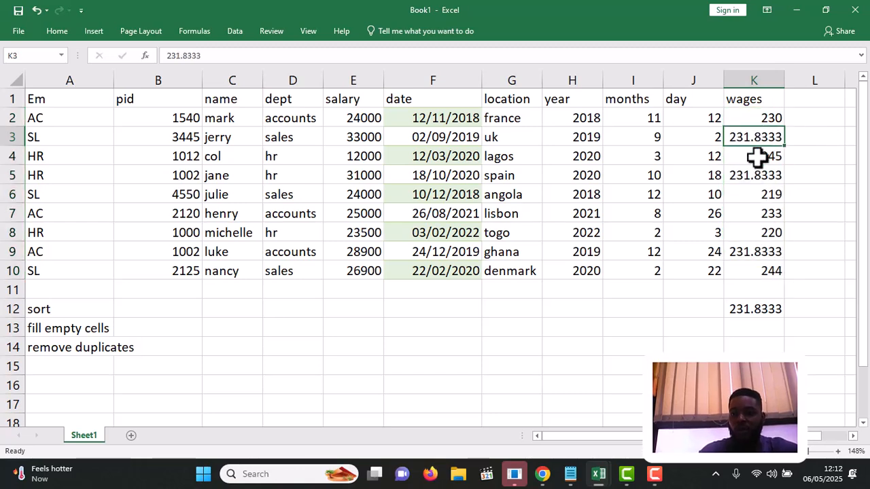
click(760, 175)
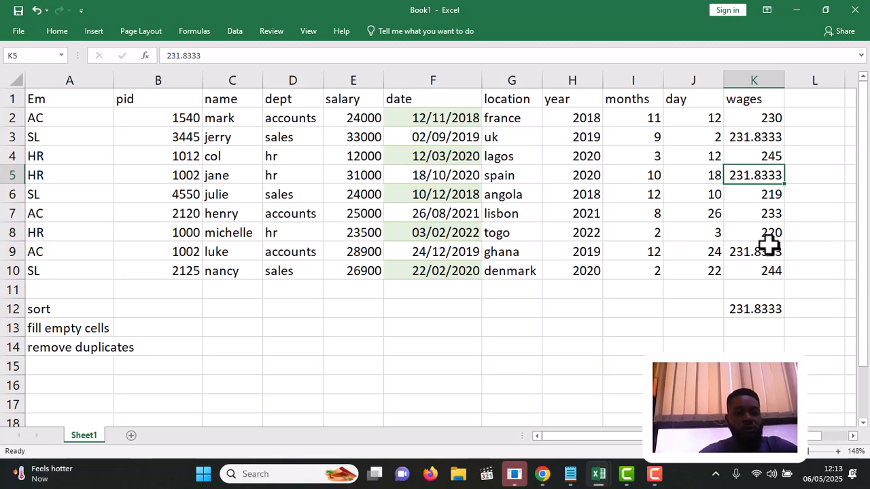
click(293, 118)
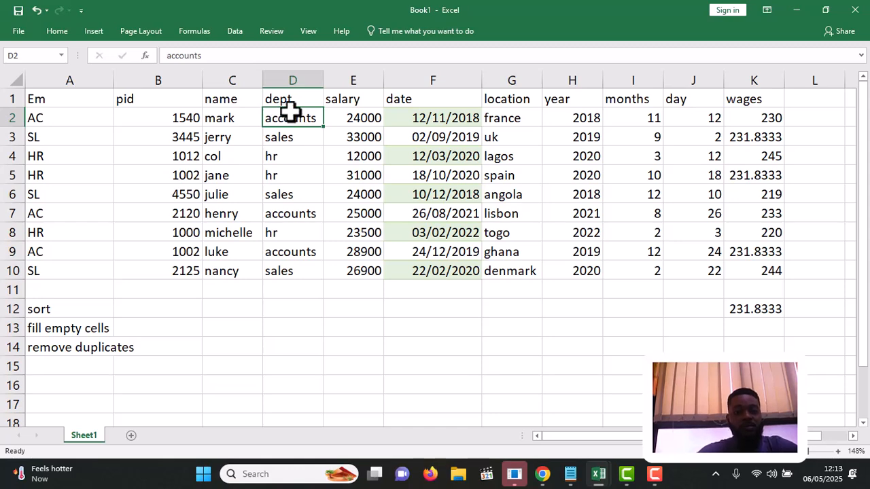
drag(289, 123, 288, 266)
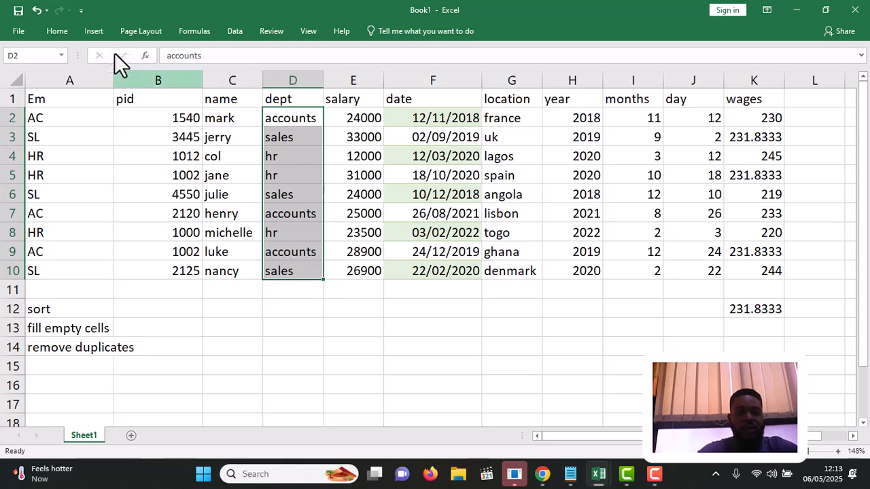
click(55, 31)
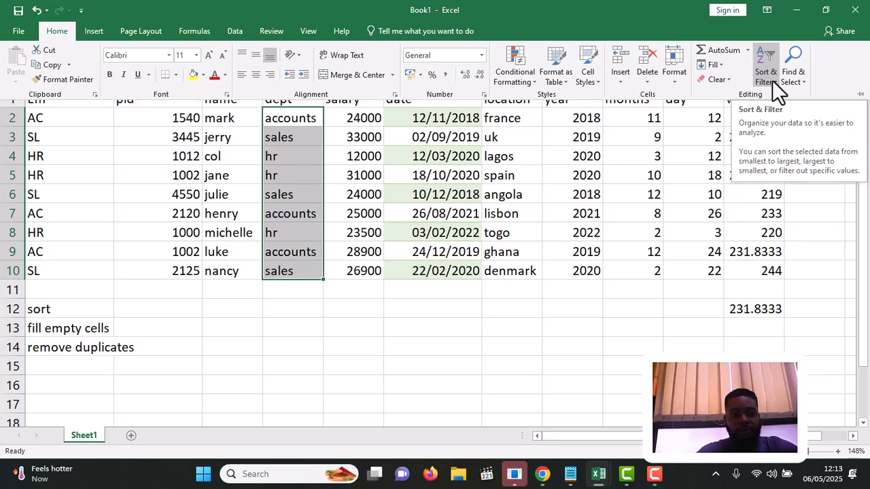
click(234, 31)
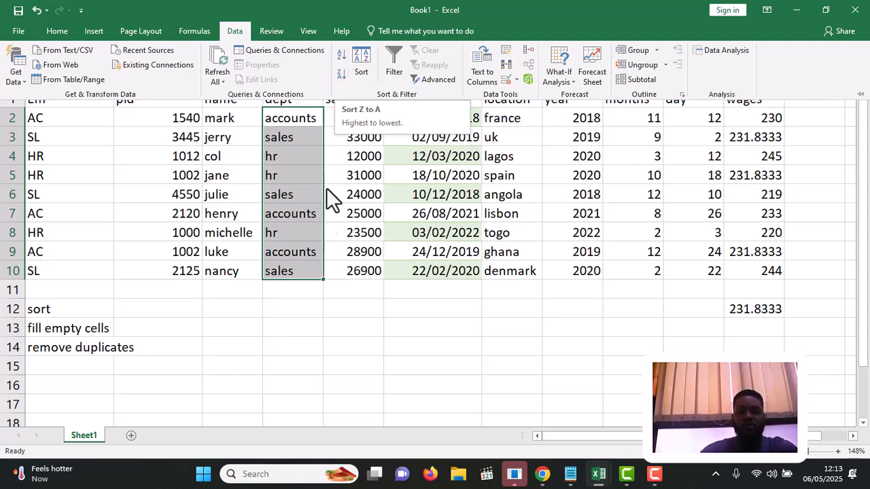
click(305, 316)
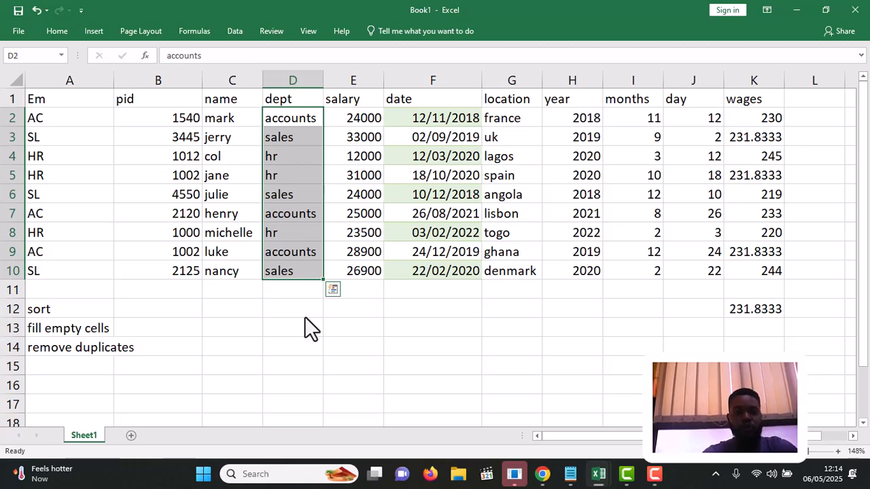
click(233, 30)
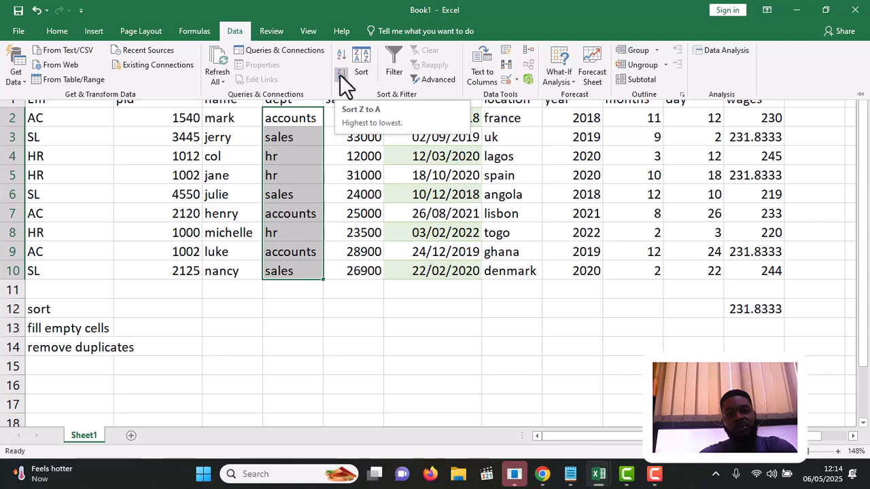
key(Escape)
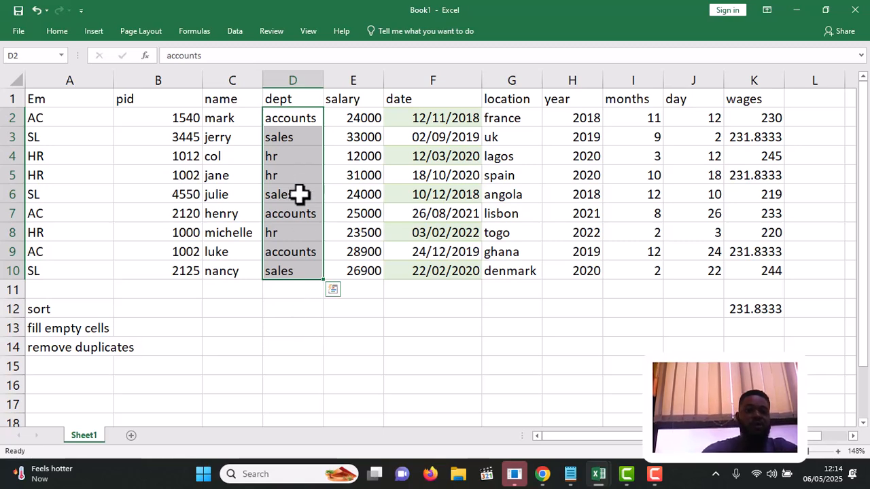
- Set up a custom sort from D2:D10, expanding the selection to the whole table and sorting by dept on cell values
click(288, 117)
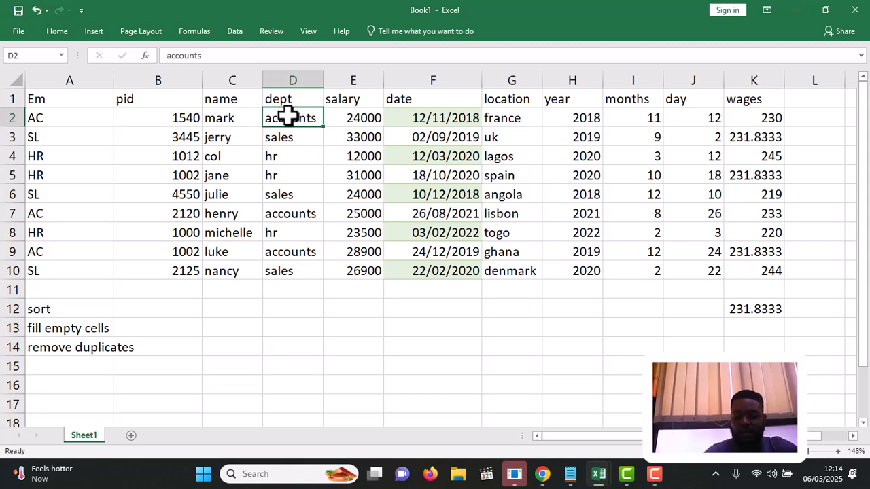
key(ctrl+shift+Down)
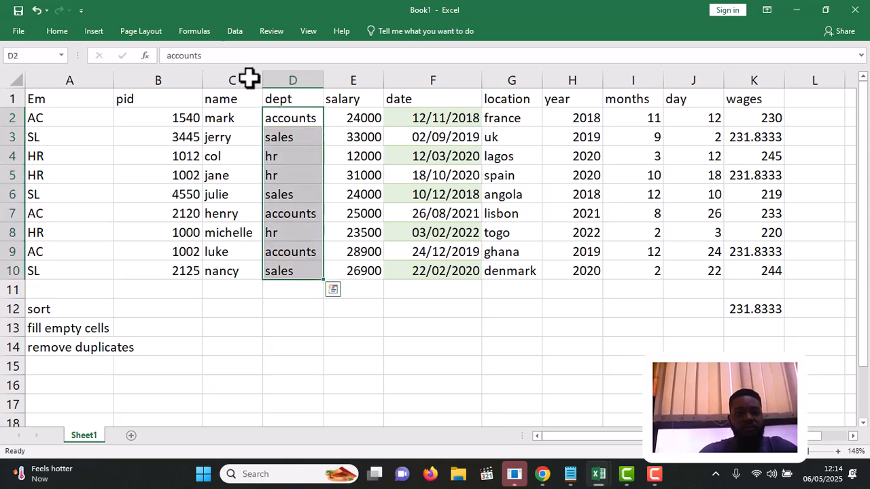
click(56, 31)
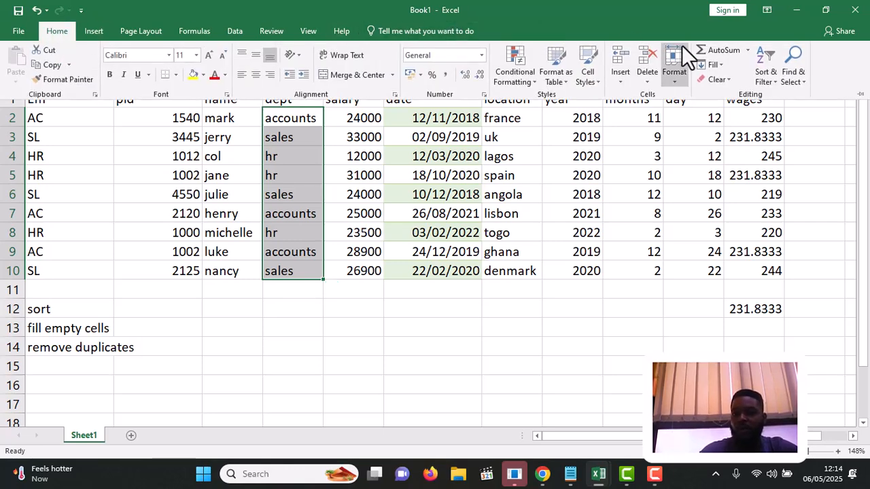
click(762, 77)
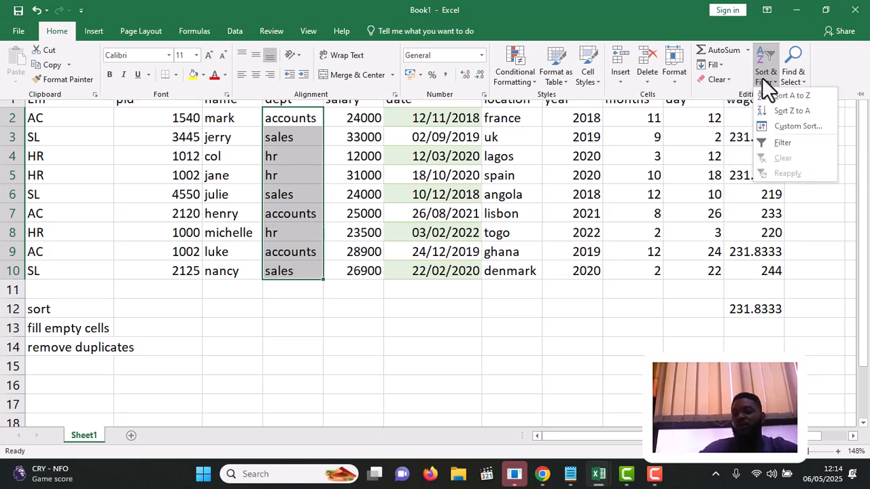
click(786, 127)
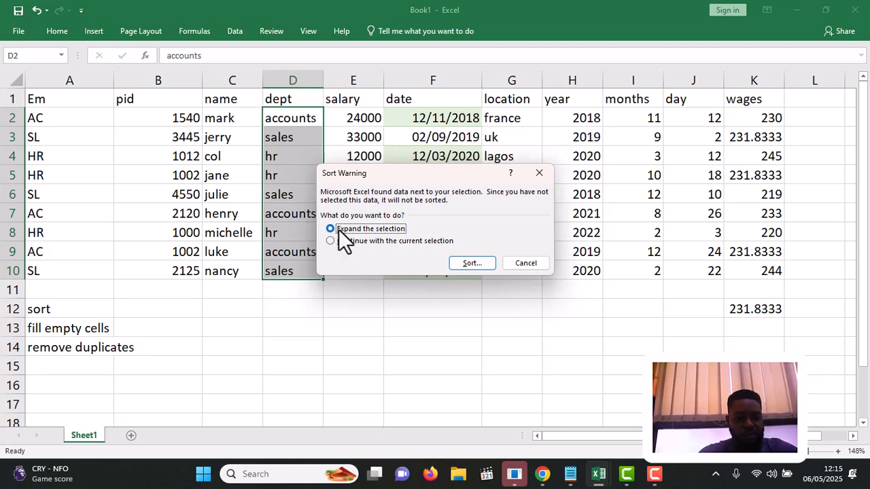
click(472, 263)
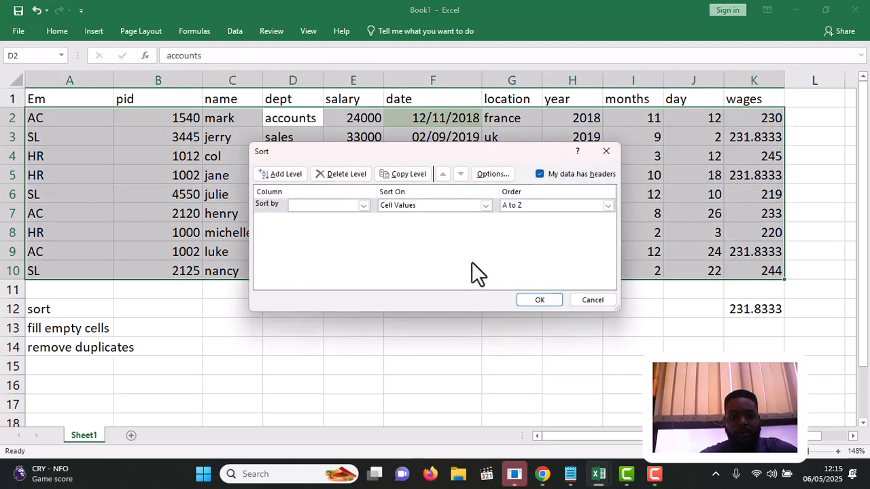
click(364, 205)
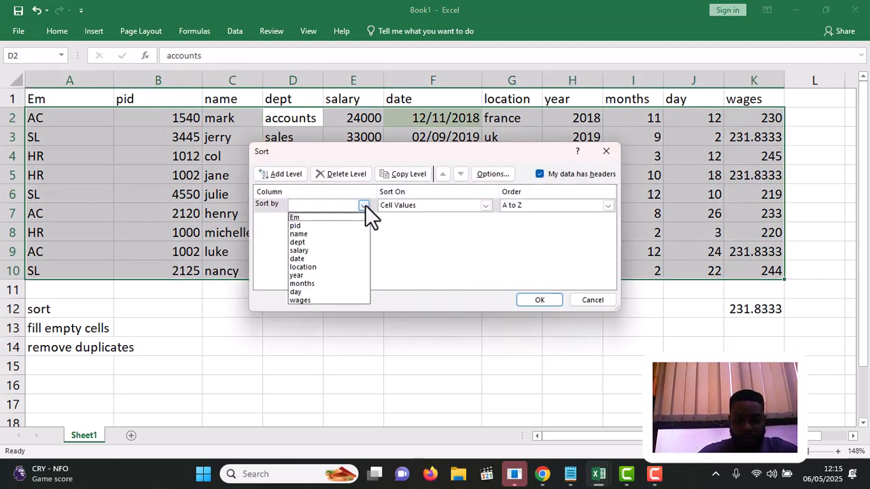
click(314, 243)
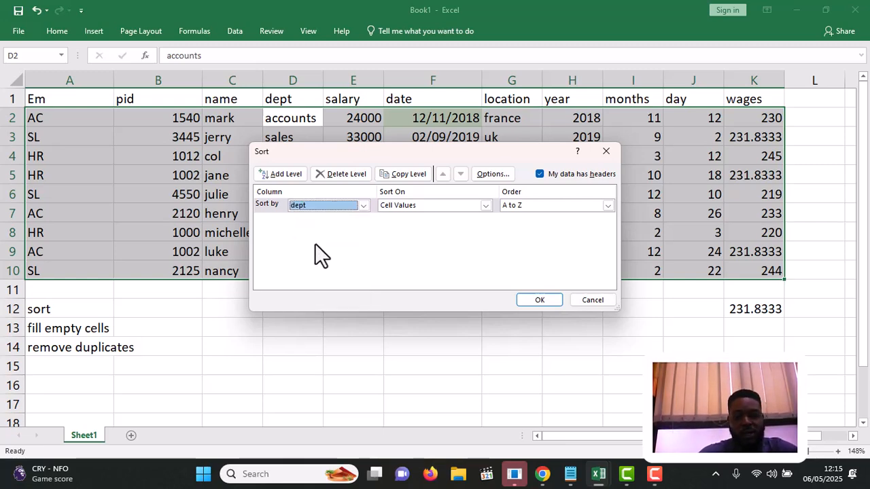
click(485, 206)
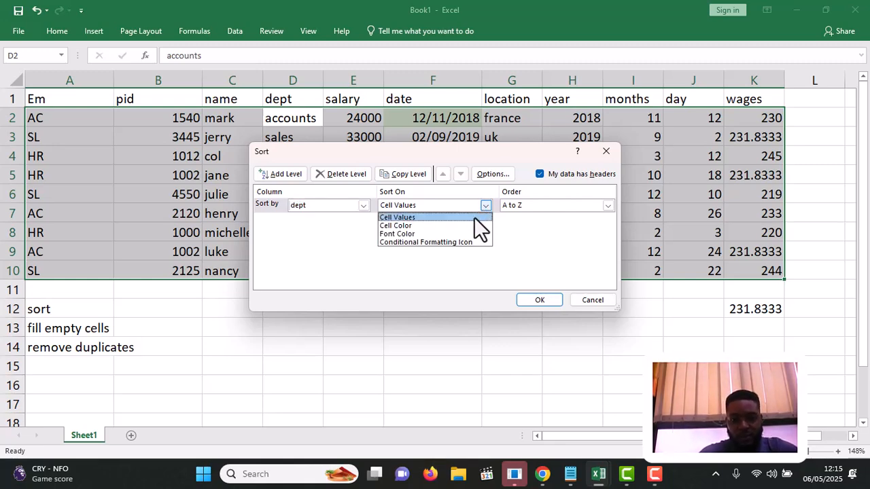
click(473, 216)
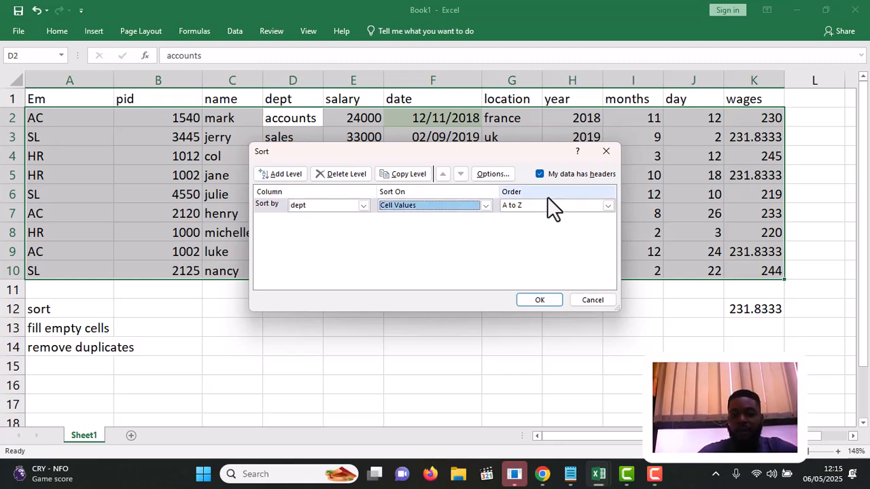
- Create a custom list with the entries hr, accounts, sales for the dept sort order
click(608, 206)
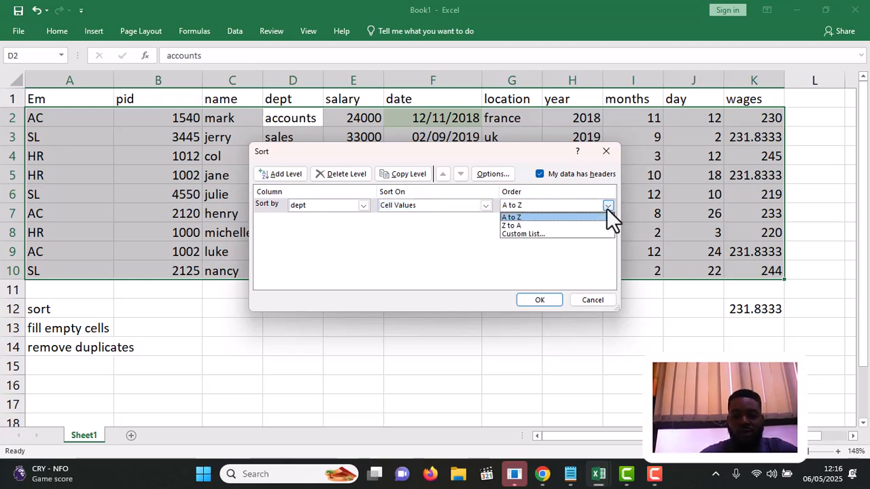
click(541, 235)
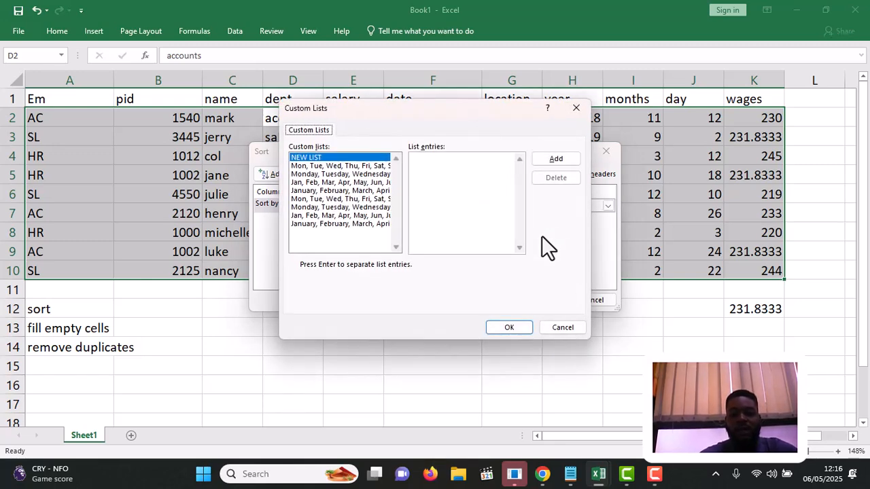
click(549, 158)
text(hr, )
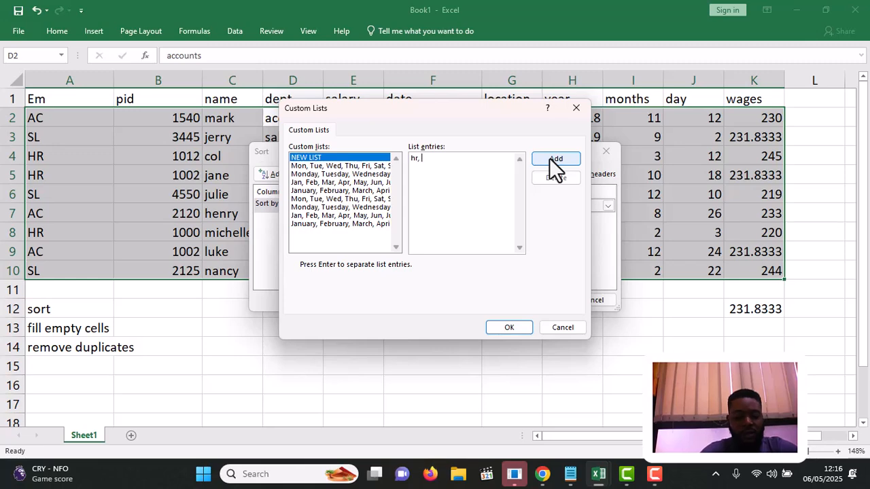
text(accou)
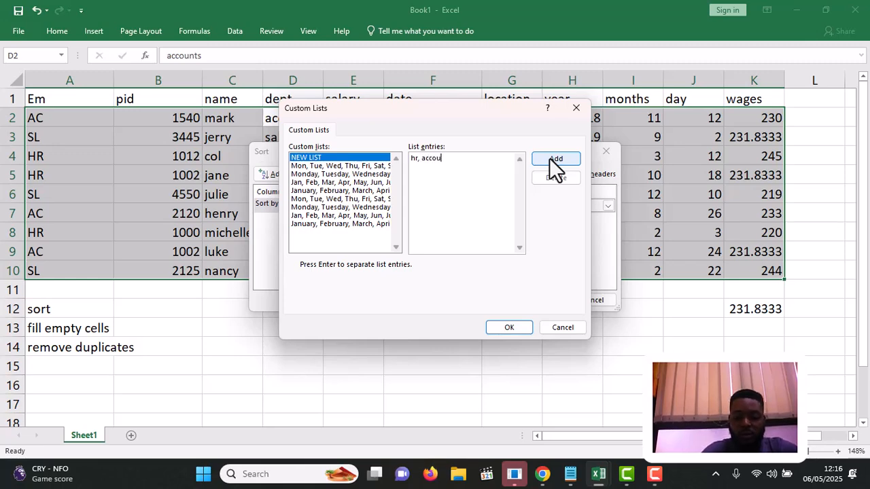
text(nts,sales)
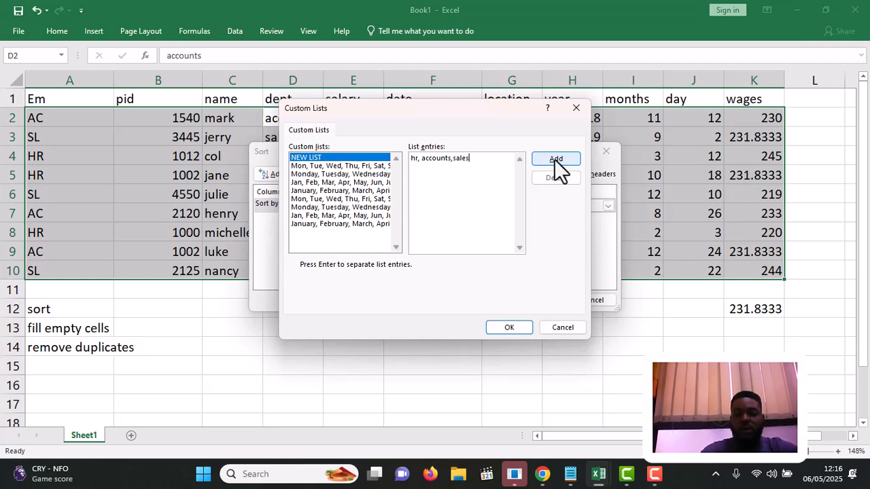
click(552, 159)
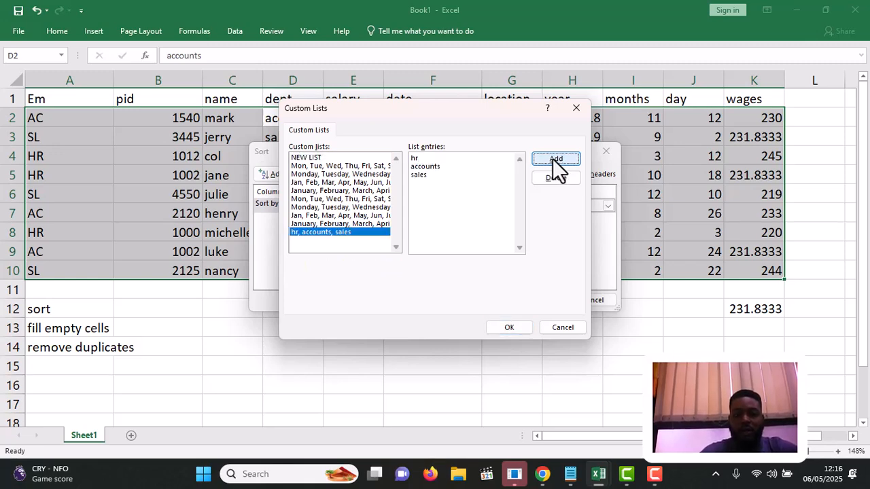
- Sort the table by dept using the custom list order hr, accounts, sales
click(307, 233)
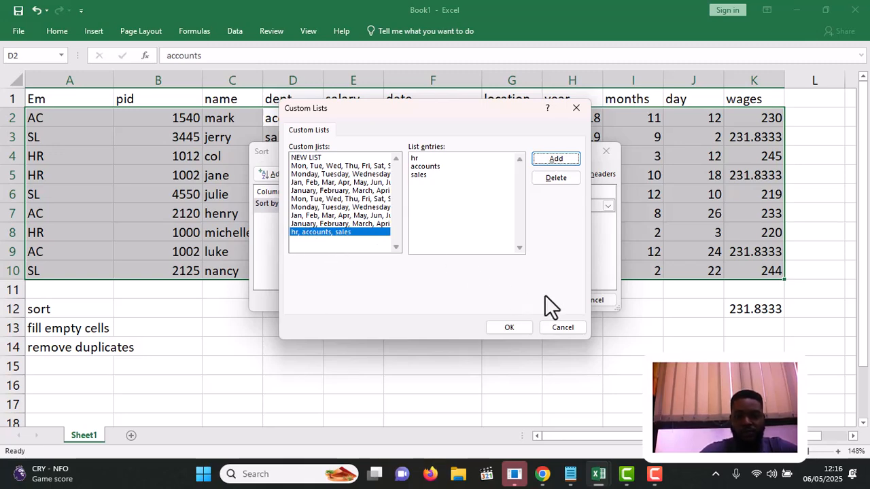
click(518, 326)
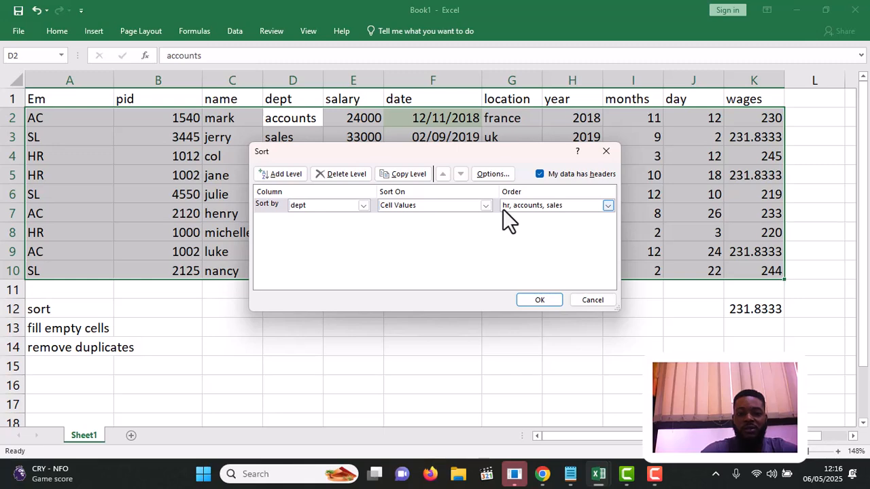
click(540, 301)
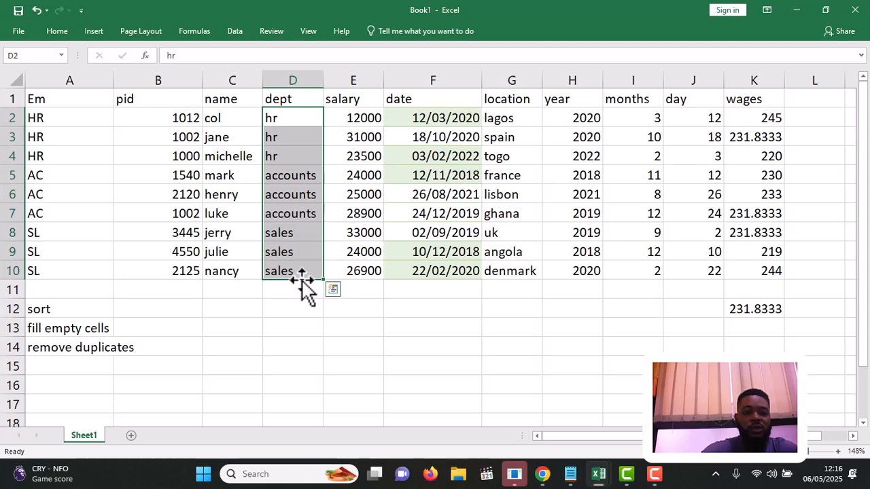
- Examine the sales record in row 8 across its name, dept and salary cells
click(231, 234)
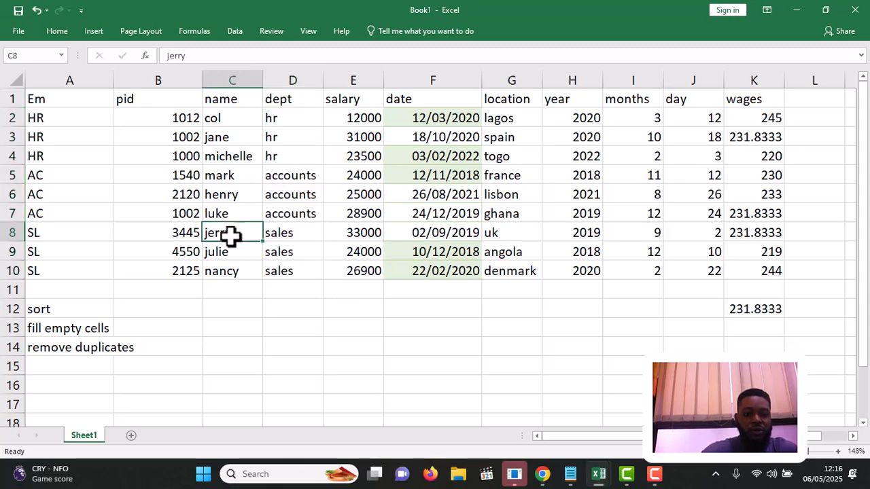
click(278, 234)
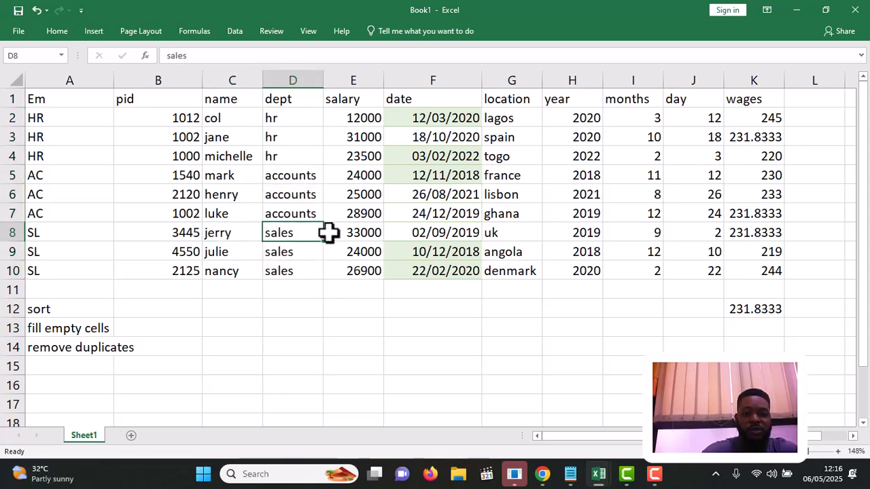
click(339, 233)
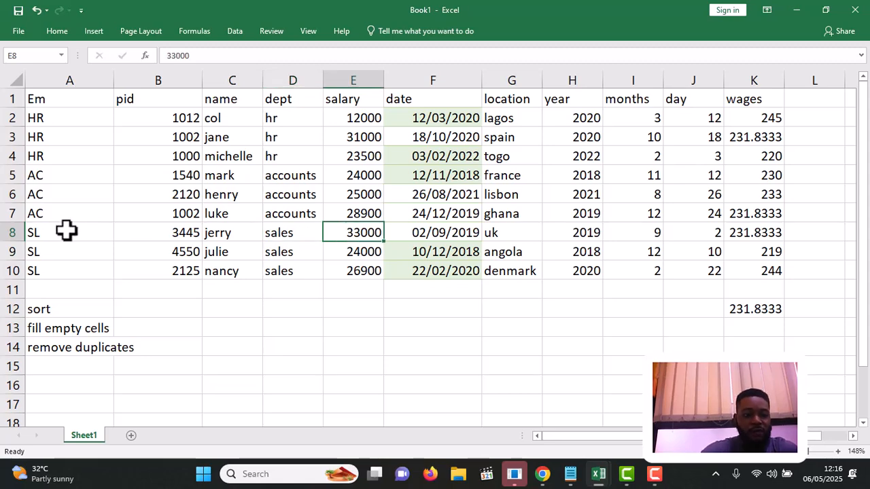
click(12, 232)
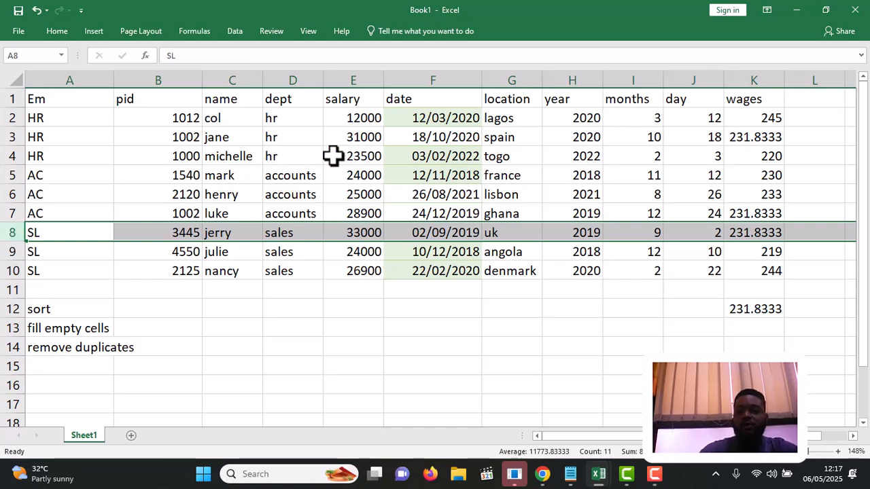
drag(860, 135, 856, 121)
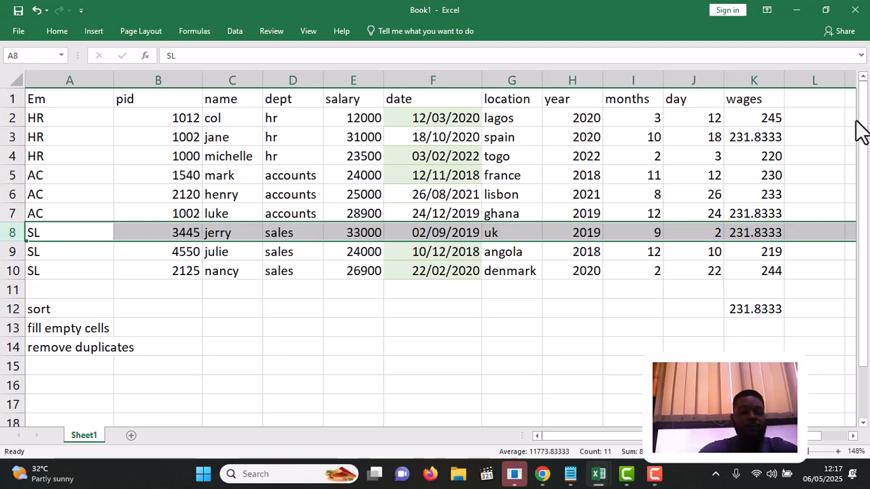
- Try entering a partial record in row 11 with sl, the same pid as row 10 and a salary of 26800
click(43, 290)
text(sl)
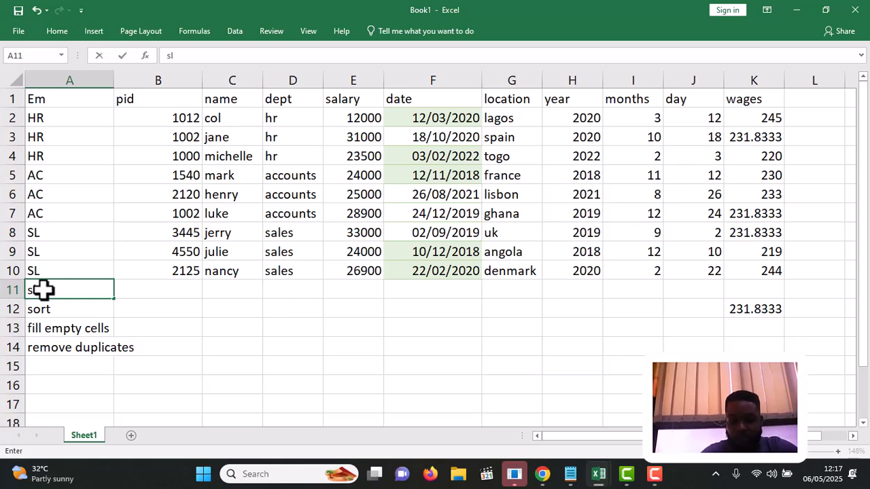
key(Tab)
text(2125)
key(Tab)
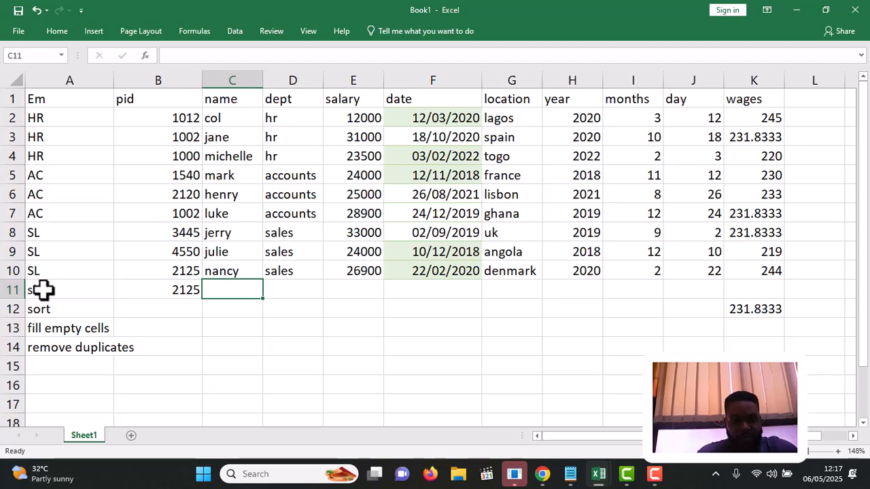
click(293, 286)
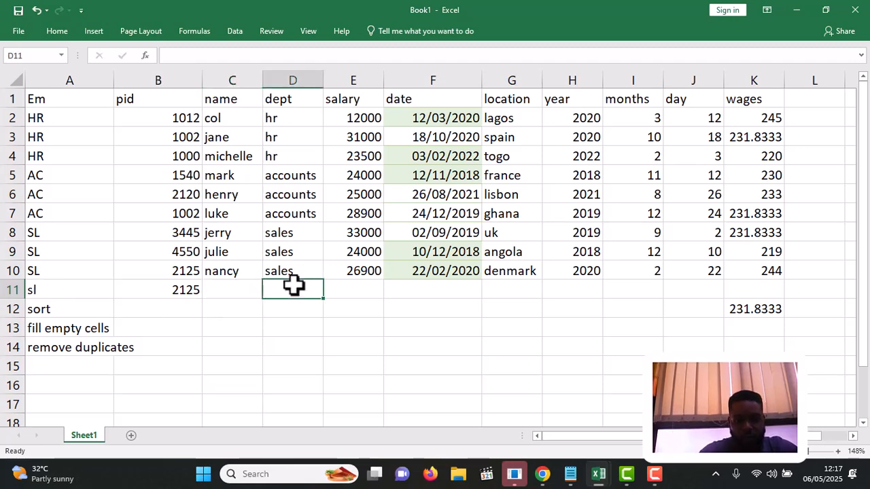
click(344, 286)
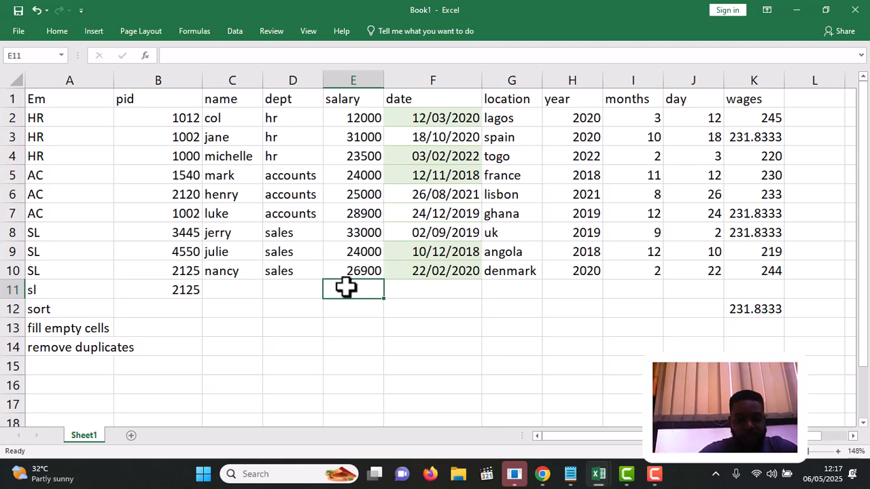
text(26800)
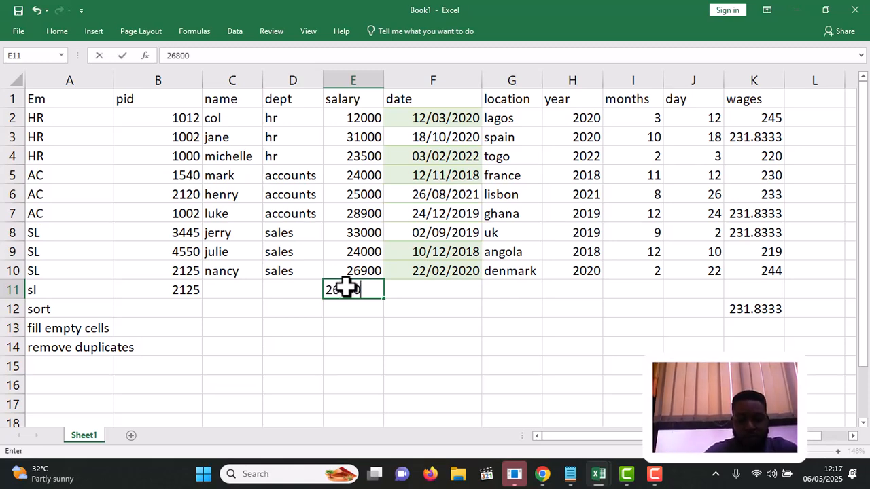
click(448, 302)
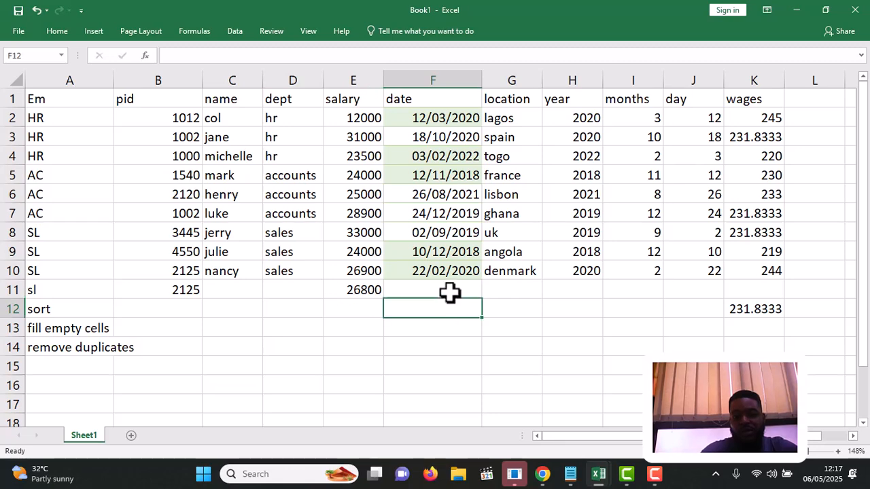
click(448, 292)
drag(517, 289, 547, 291)
click(549, 291)
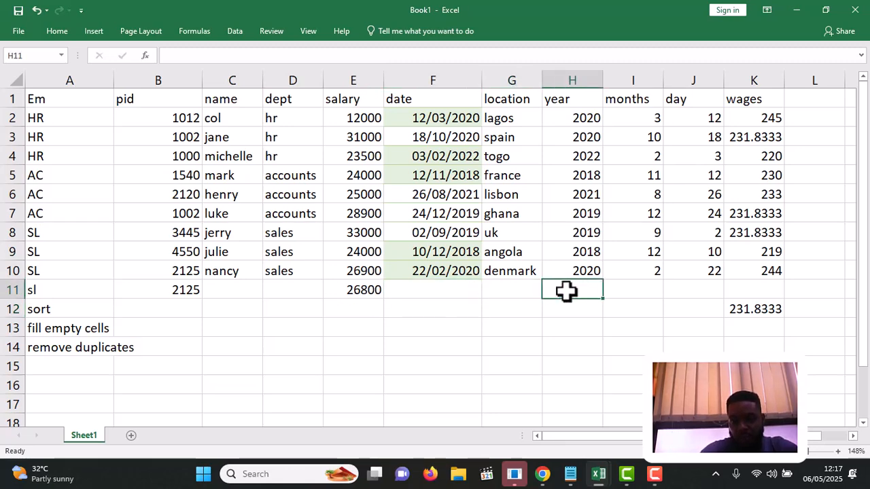
click(8, 289)
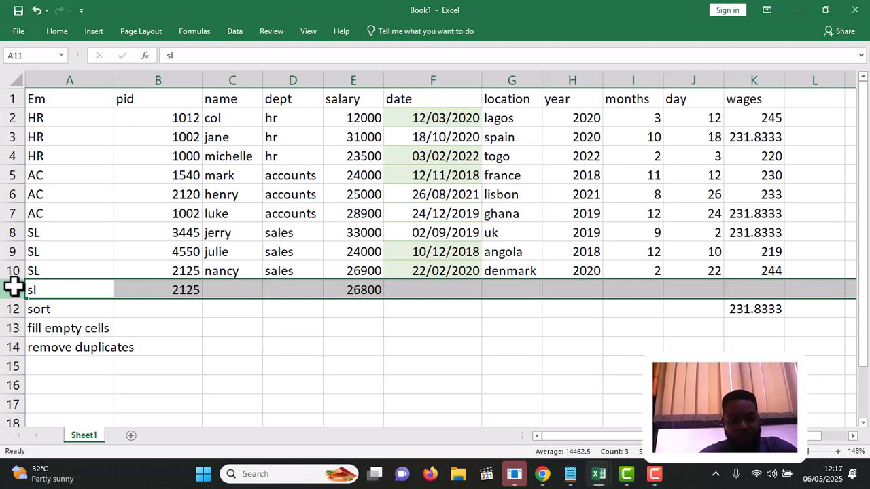
click(11, 270)
click(12, 289)
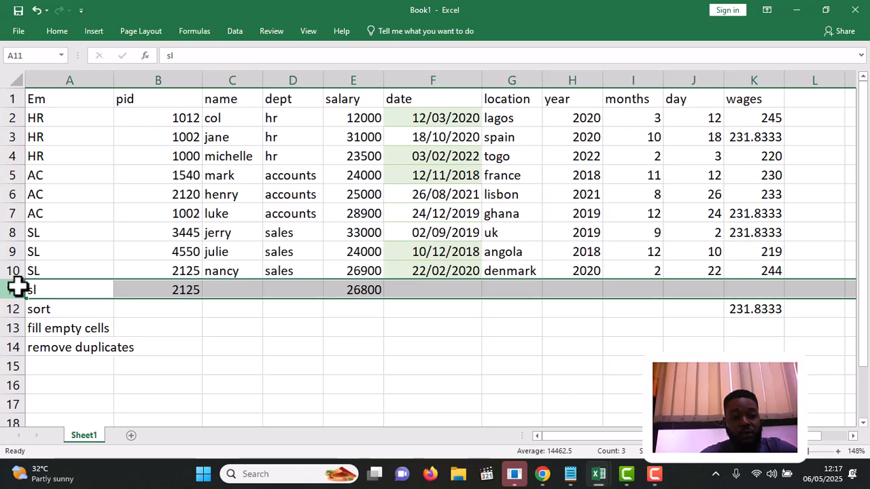
- Clear the Em, pid and salary entries from row 11
click(190, 291)
key(Escape)
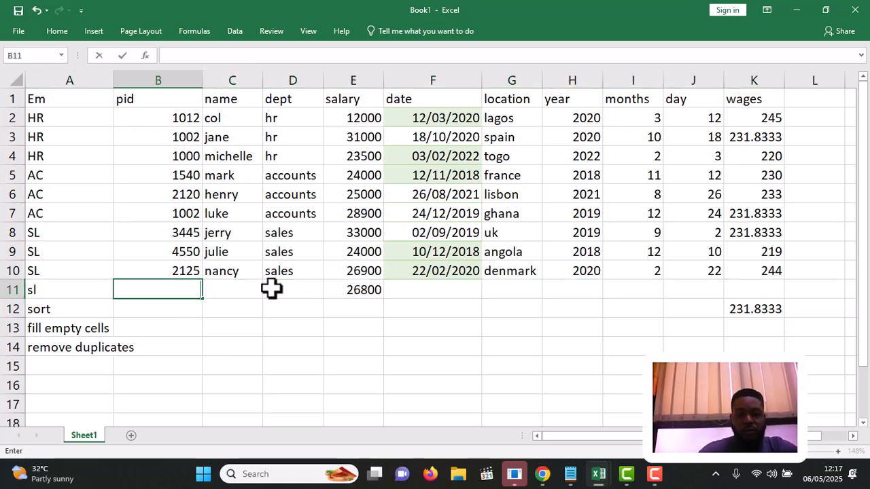
click(352, 296)
key(BackSpace)
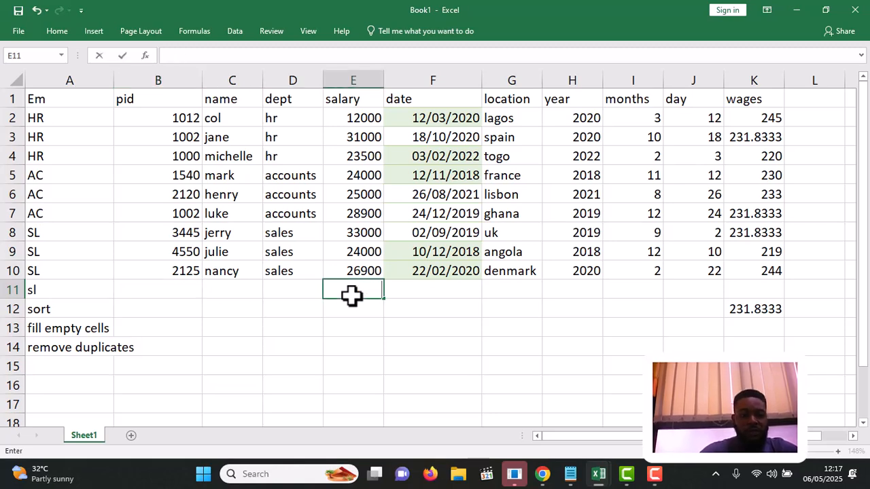
click(54, 290)
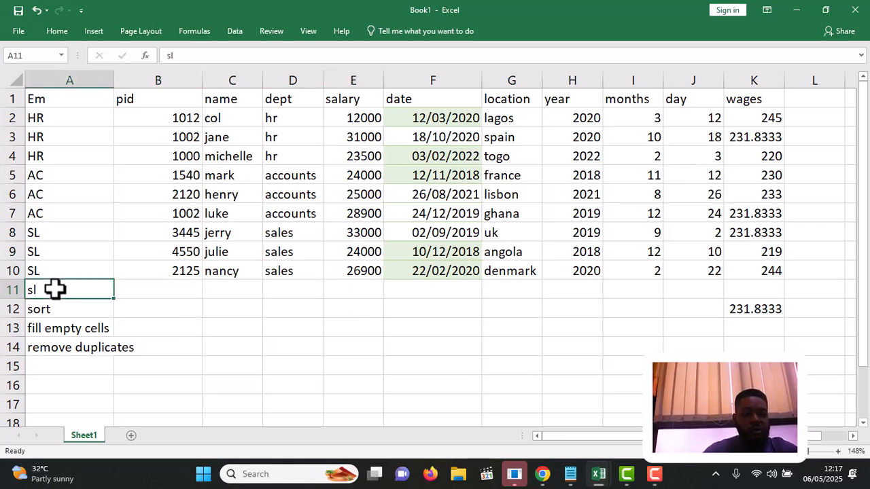
key(BackSpace)
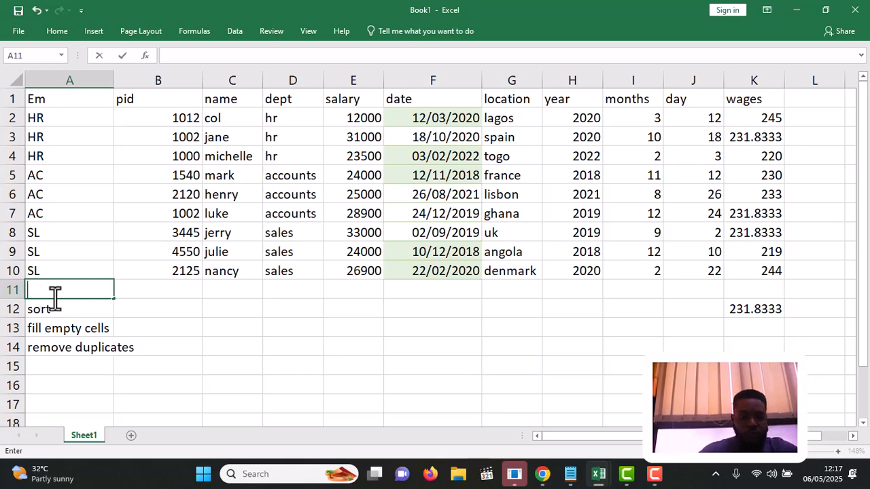
click(278, 288)
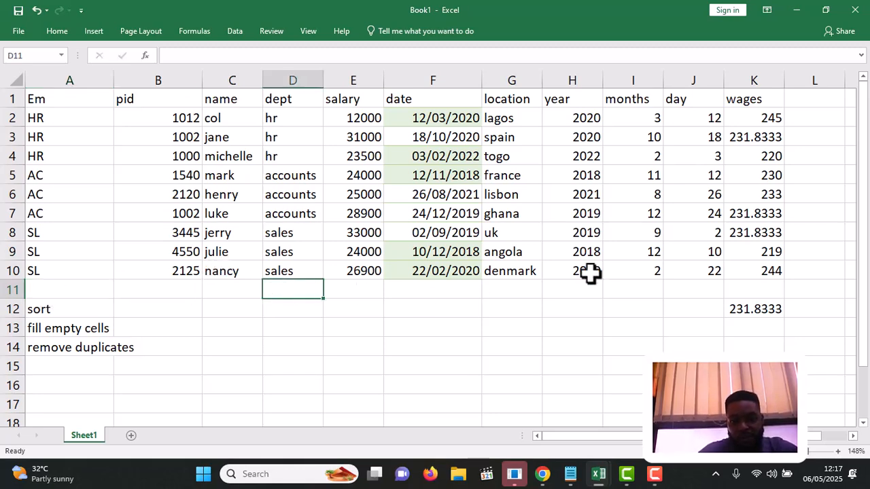
- Insert three blank rows at row 11, between the table and the notes below it
click(665, 292)
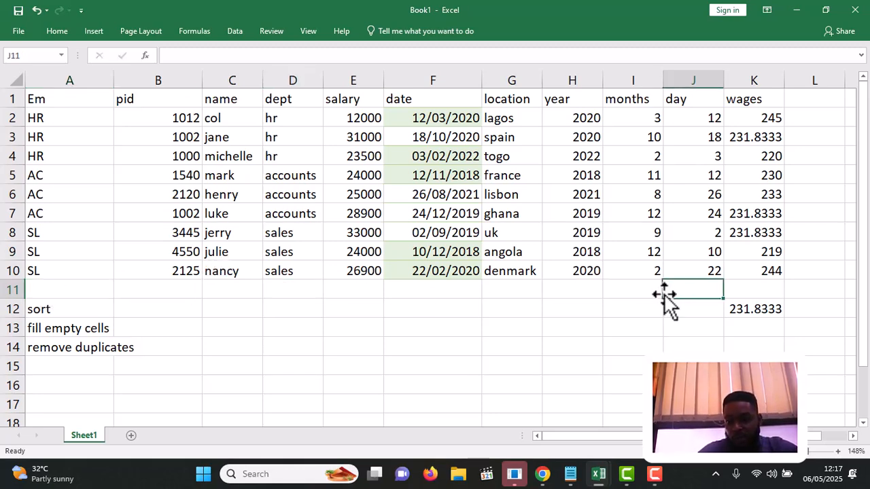
click(11, 288)
right_click(16, 289)
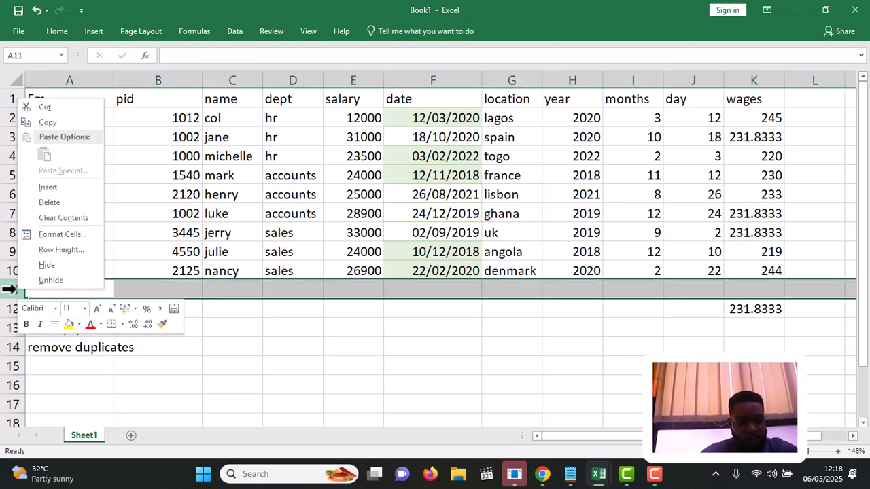
click(55, 189)
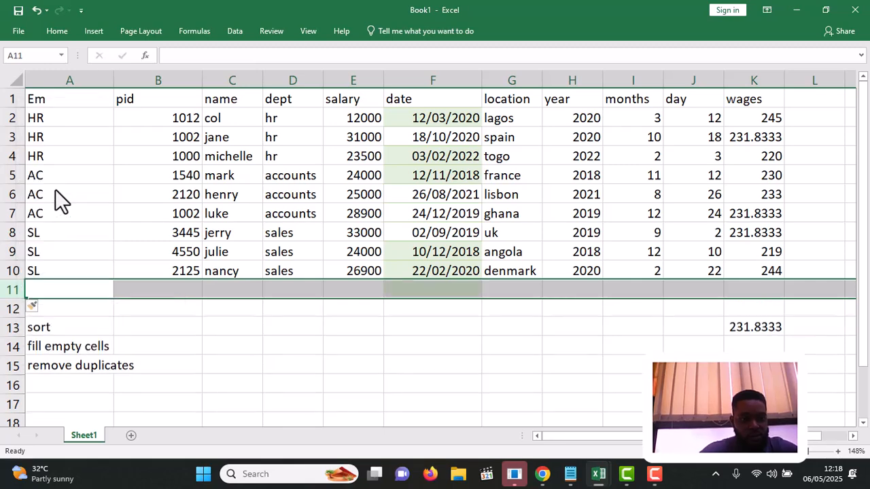
right_click(7, 290)
click(36, 193)
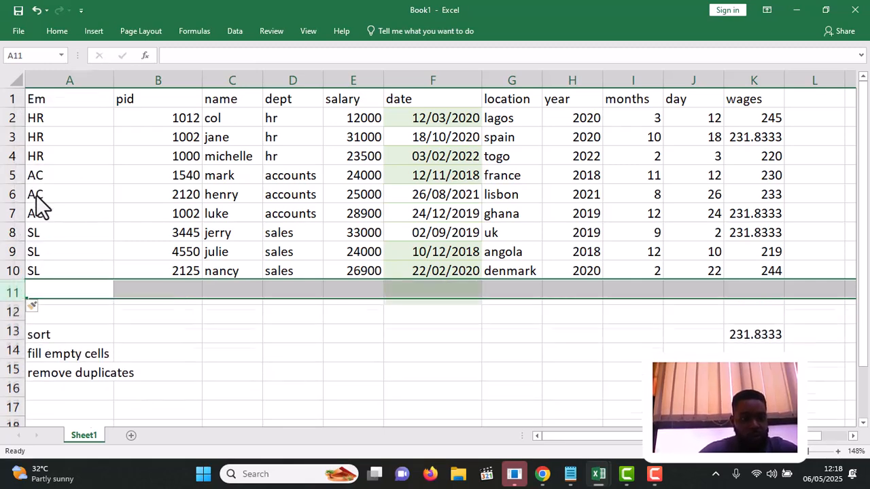
right_click(10, 290)
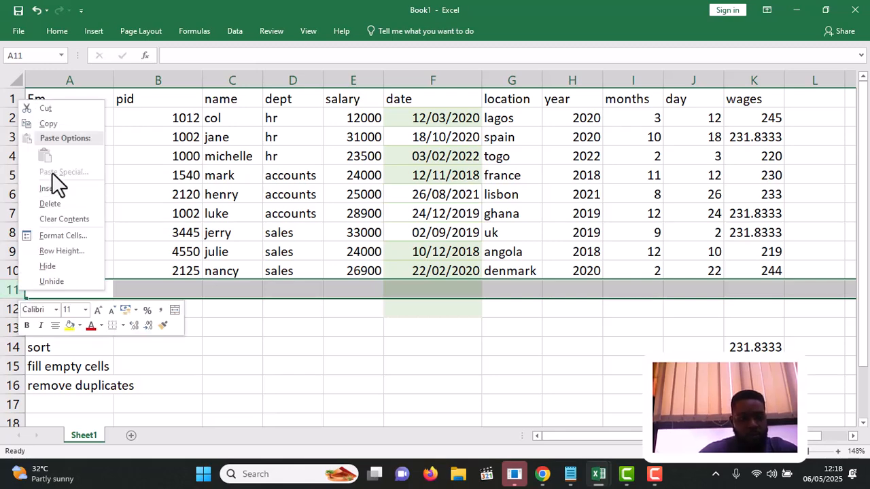
click(49, 189)
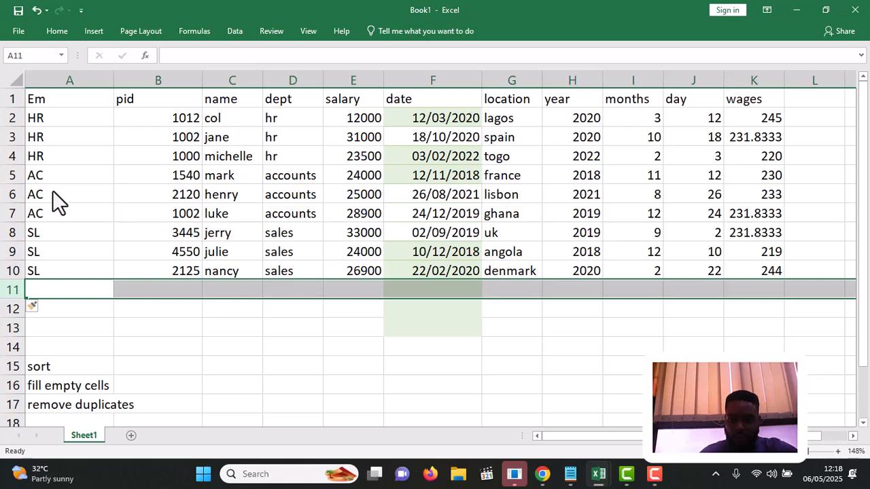
- Duplicate the whole hr record in row 3 into the blank row 11 below the table
click(14, 137)
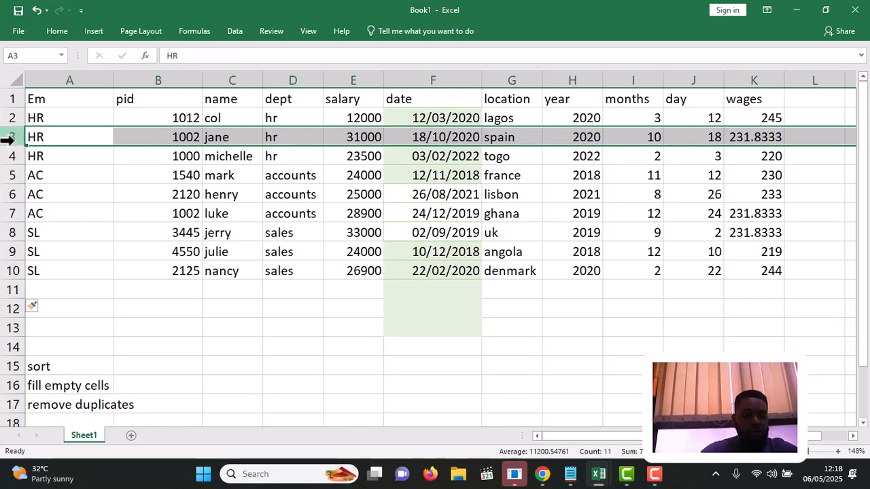
key(ctrl+c)
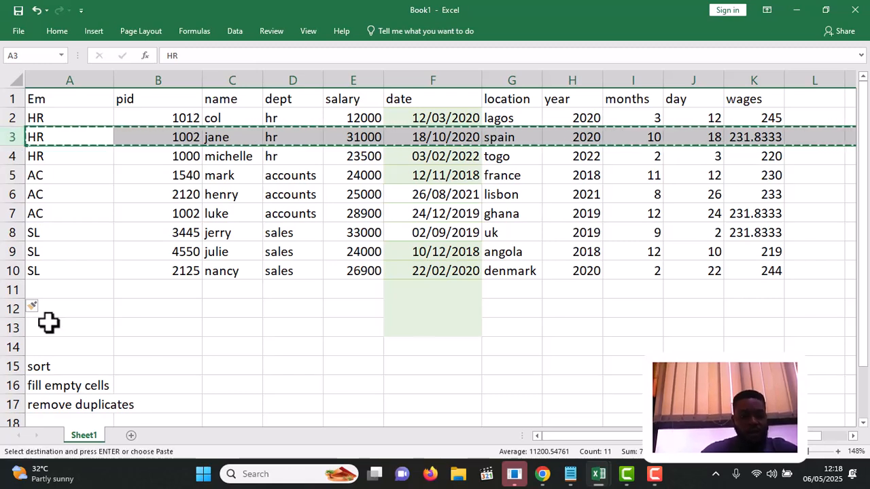
click(44, 290)
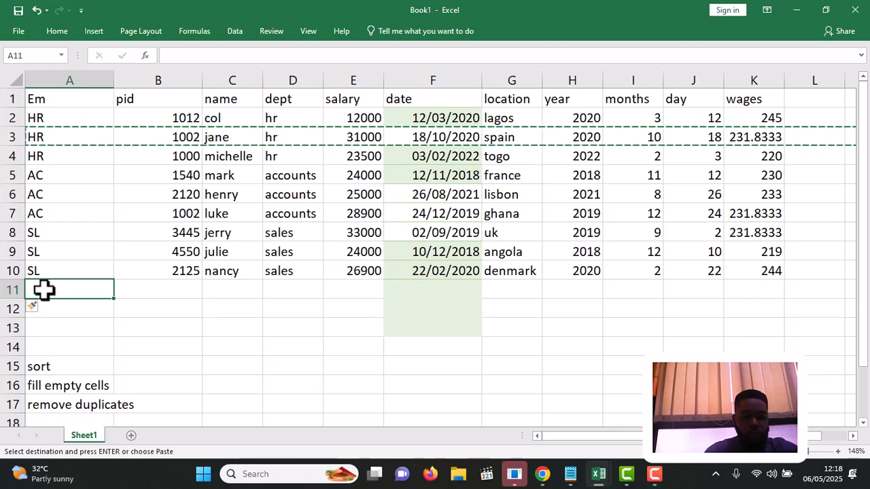
key(ctrl+v)
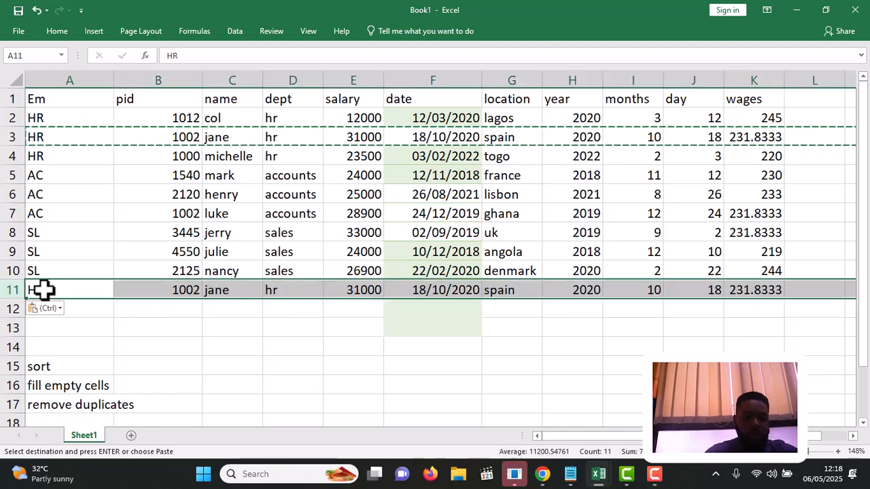
click(91, 313)
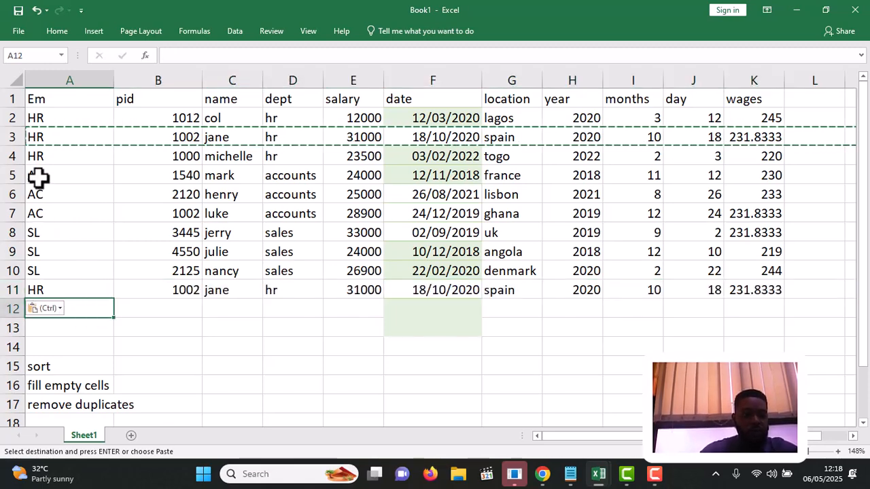
- Duplicate the whole accounts record in row 5 into the blank row 12
click(17, 175)
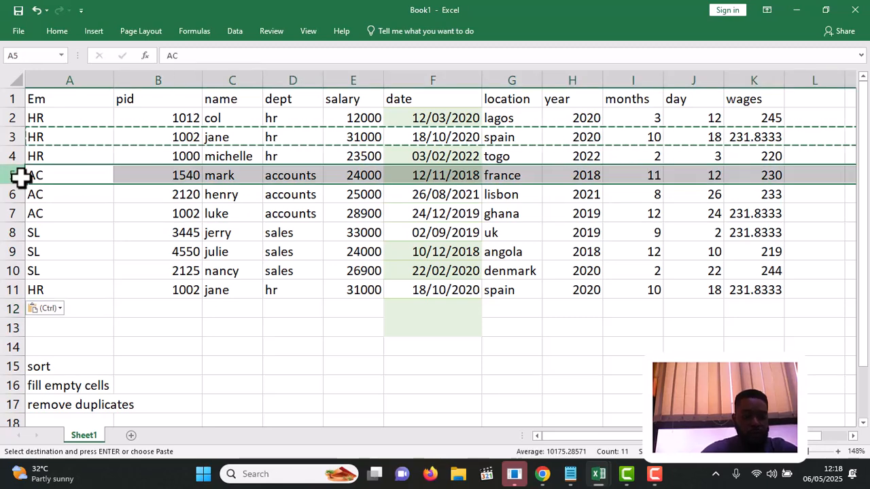
key(ctrl+c)
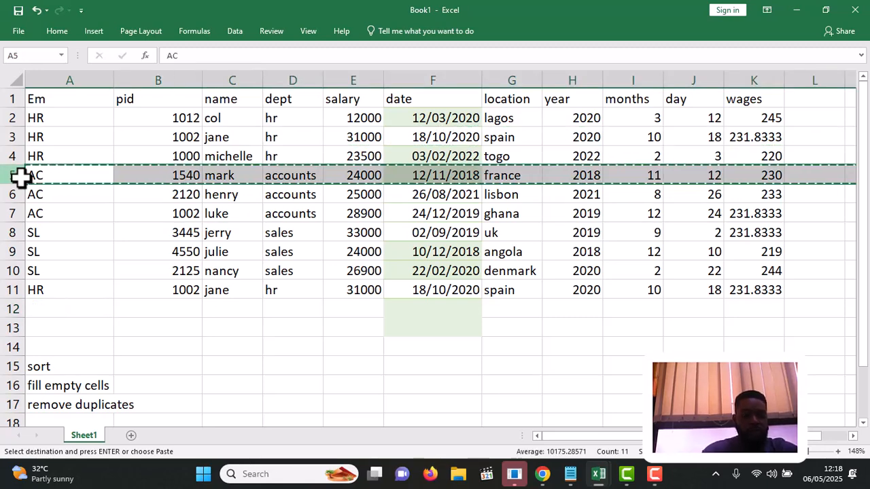
click(51, 305)
key(ctrl+v)
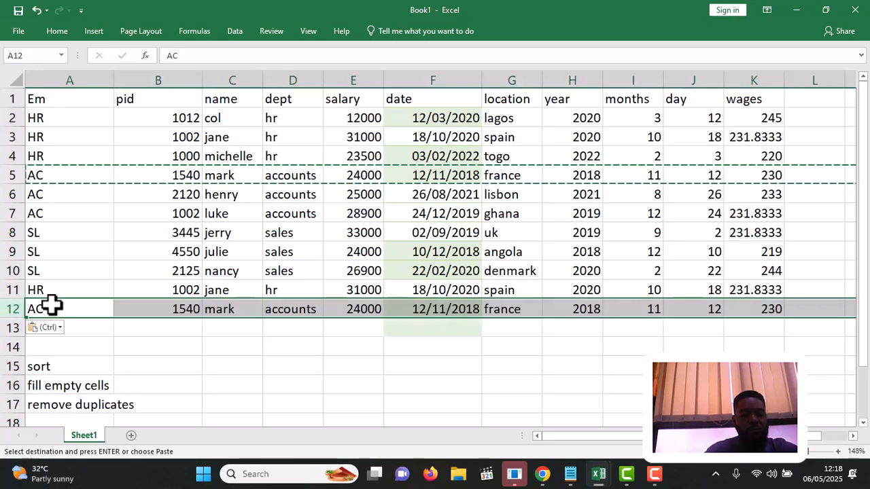
- Duplicate the whole sales record in row 8 into the blank row 13
click(33, 233)
click(9, 233)
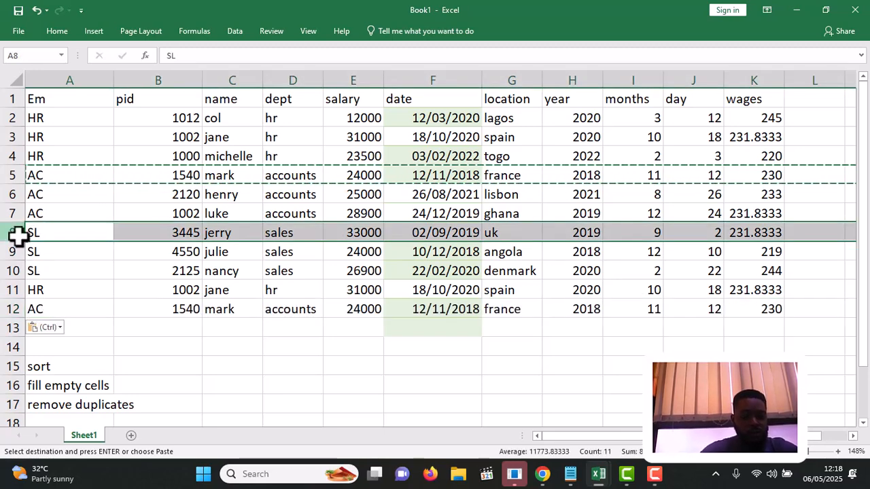
key(Escape)
key(ctrl+c)
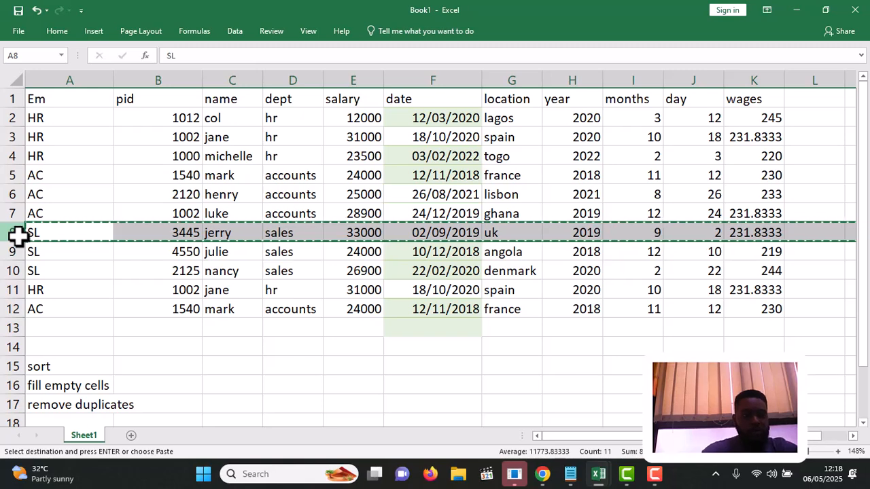
click(31, 331)
key(ctrl+v)
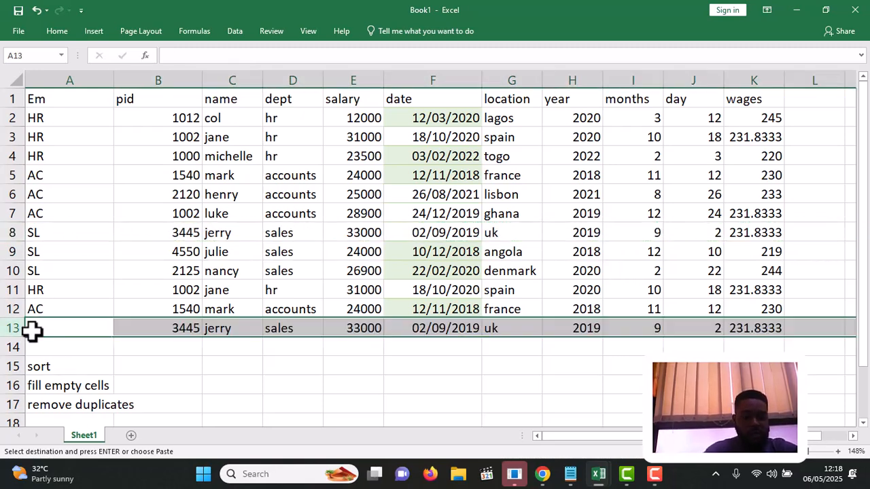
double_click(177, 351)
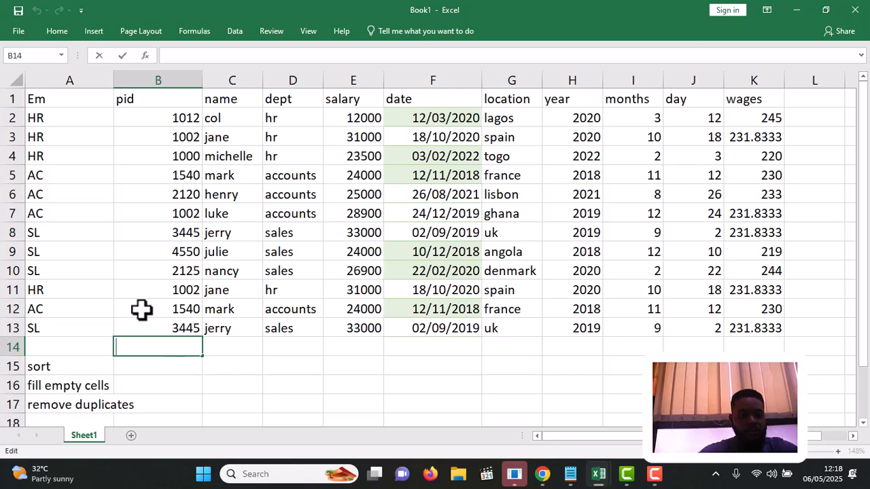
- Remove the duplicate records from the table A1:K13, treating row 1 as headers and comparing all columns from Em to wages
click(53, 102)
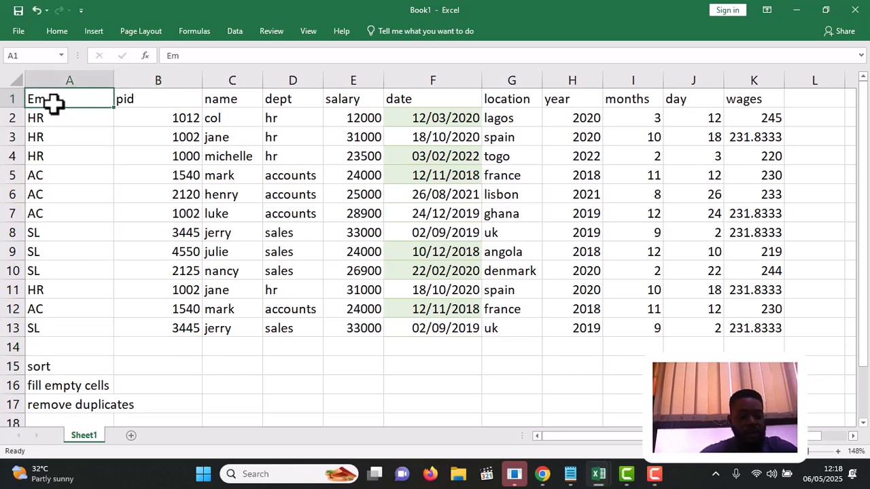
key(ctrl+shift+Right)
key(ctrl+shift+Down)
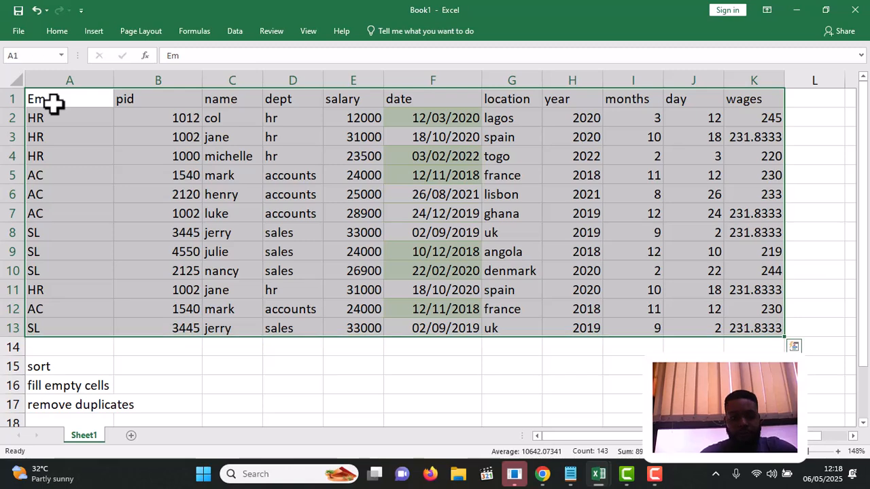
click(234, 33)
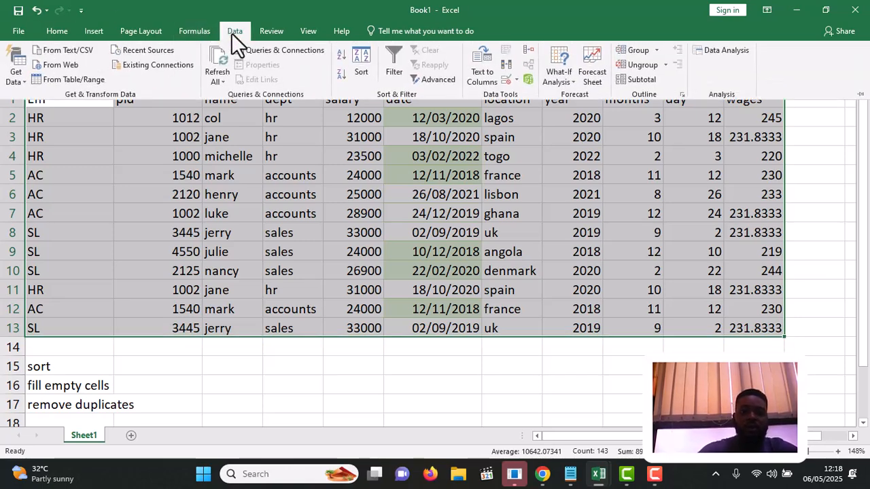
click(506, 68)
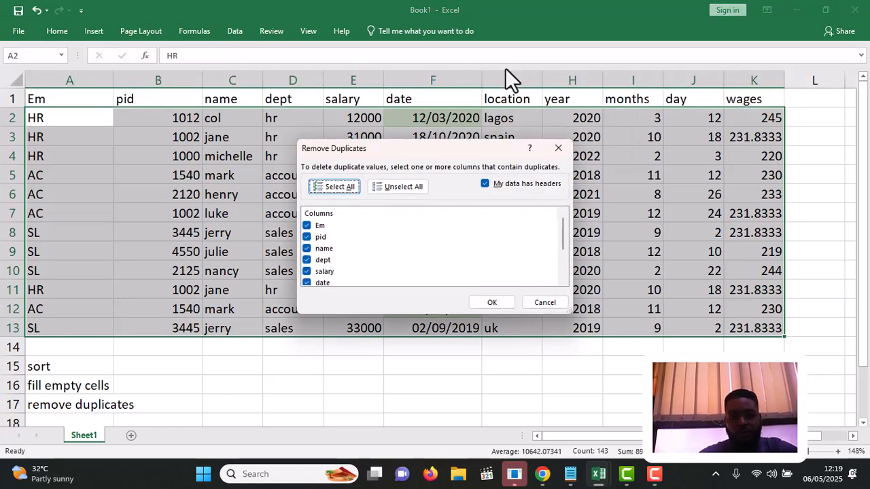
drag(561, 227, 563, 259)
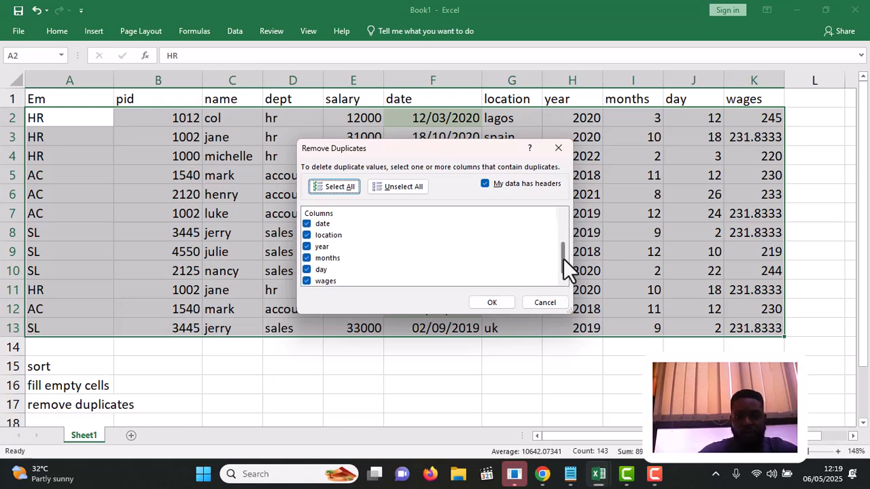
click(501, 302)
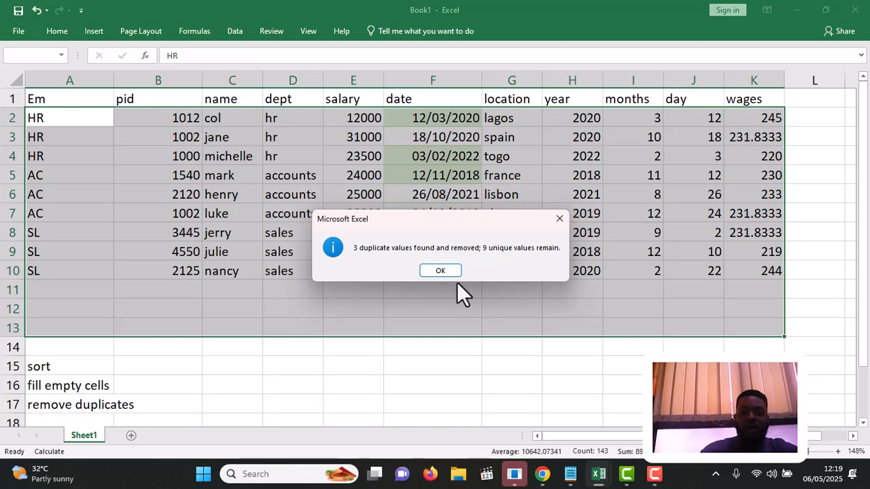
click(441, 271)
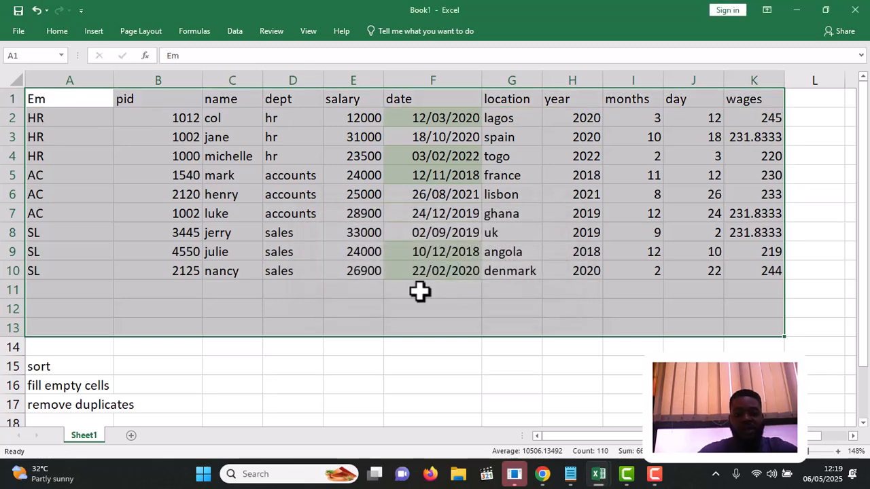
click(299, 349)
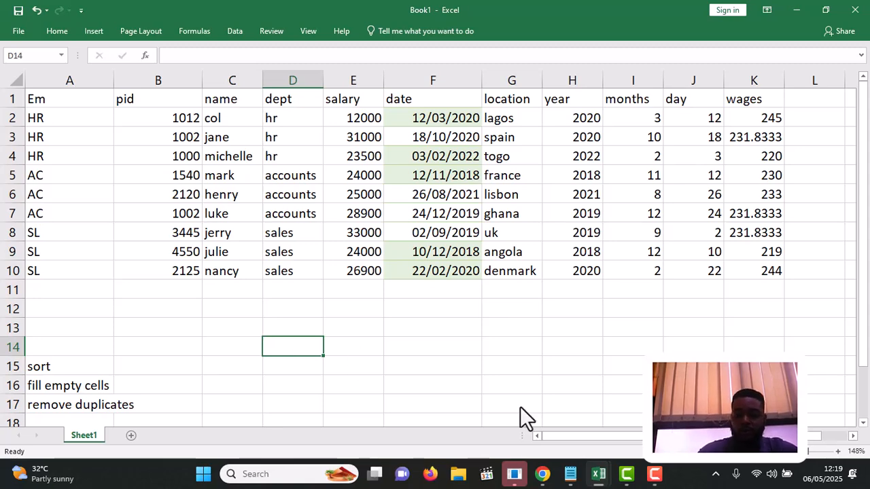
click(654, 474)
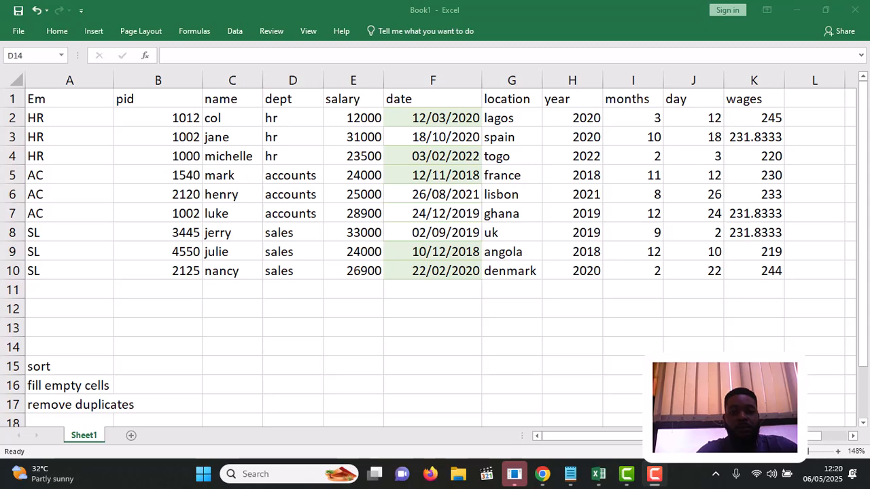
- Select the salary column from its header down to the last record, E1:E10
click(347, 102)
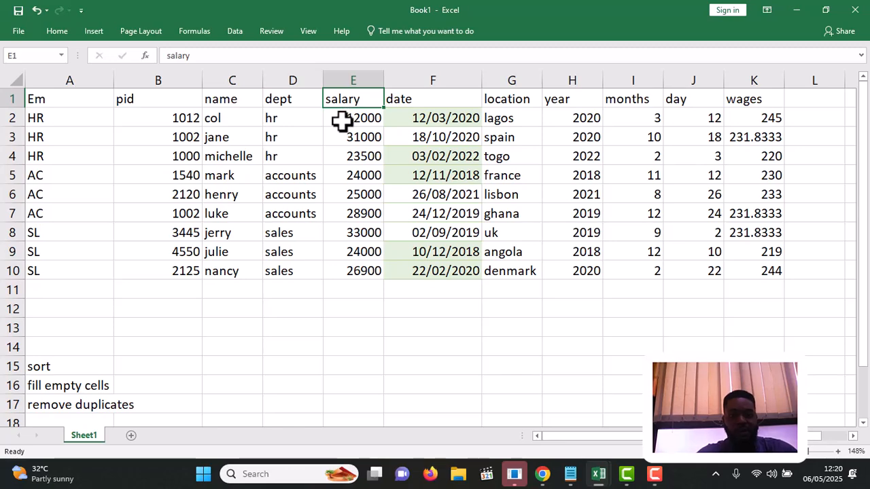
click(341, 119)
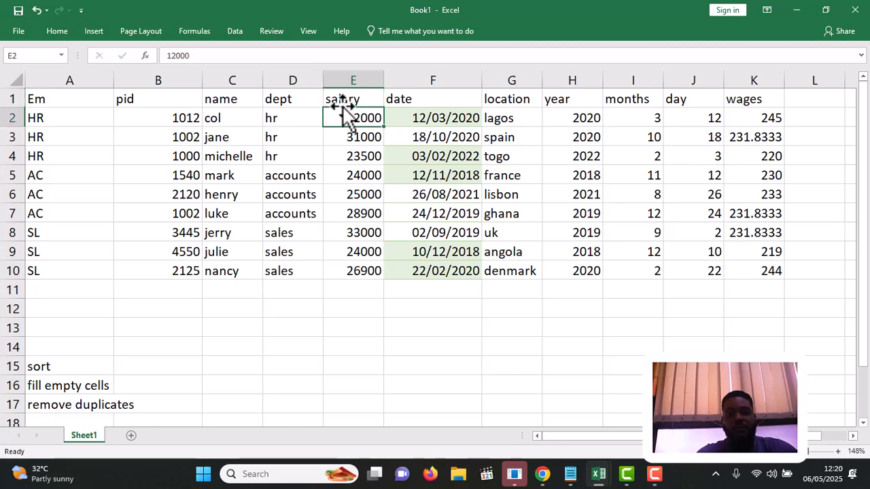
click(341, 100)
key(ctrl+shift+Down)
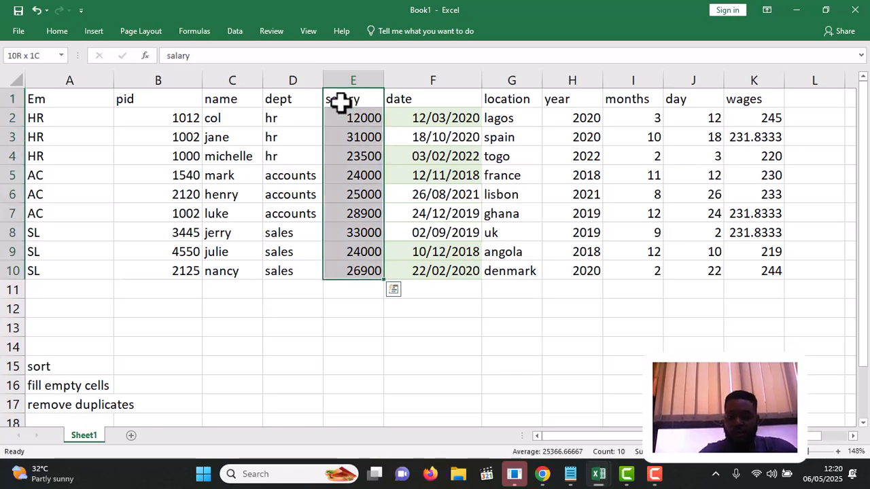
click(57, 31)
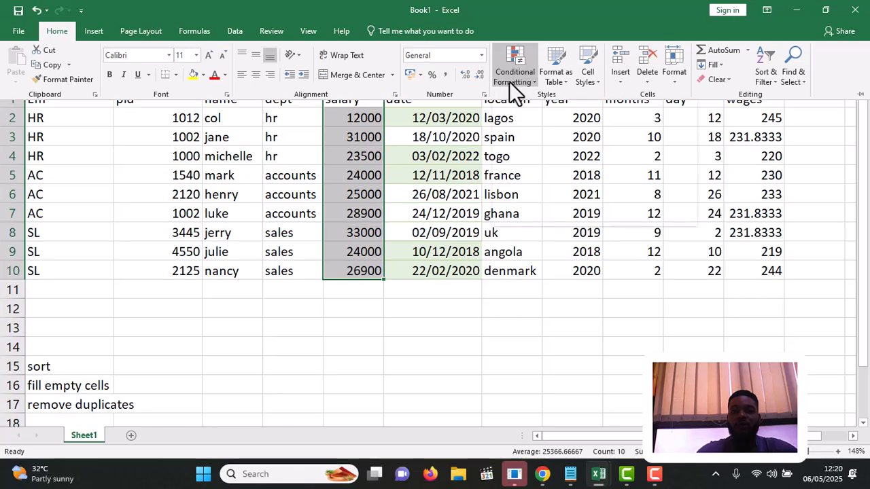
click(535, 81)
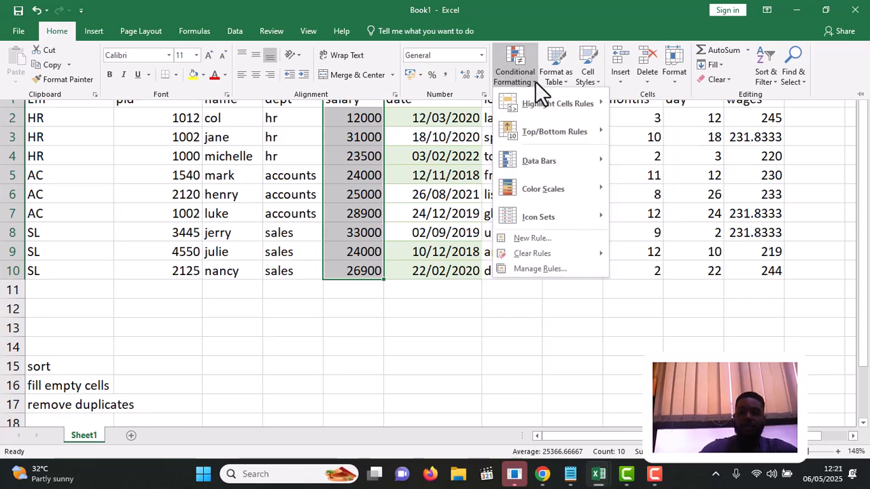
mouse_move(550, 100)
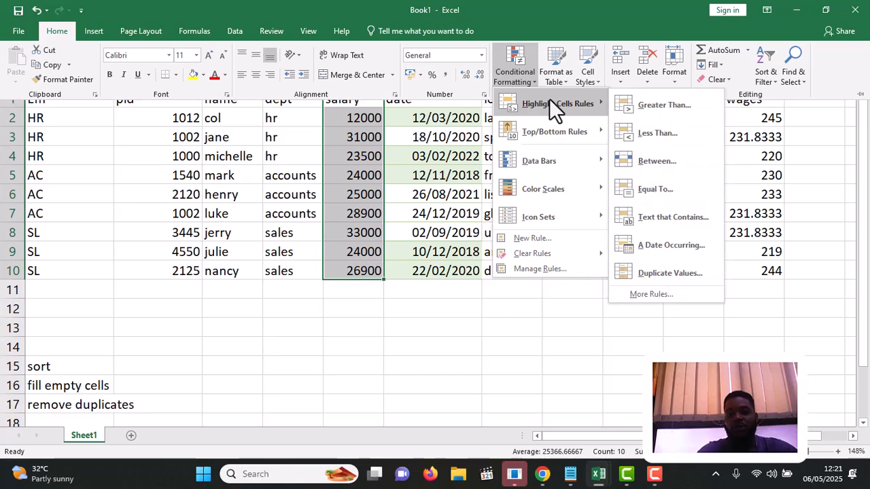
click(659, 107)
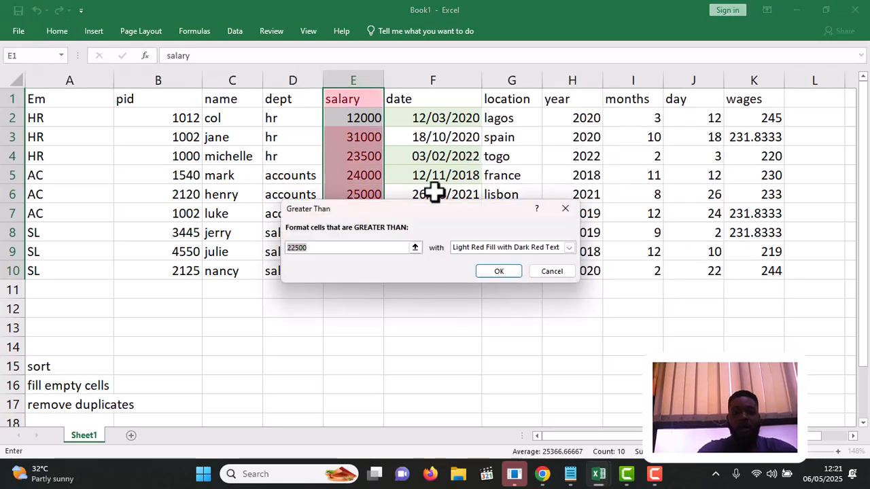
click(320, 248)
key(BackSpace)
key(BackSpace)
key(BackSpace)
key(BackSpace)
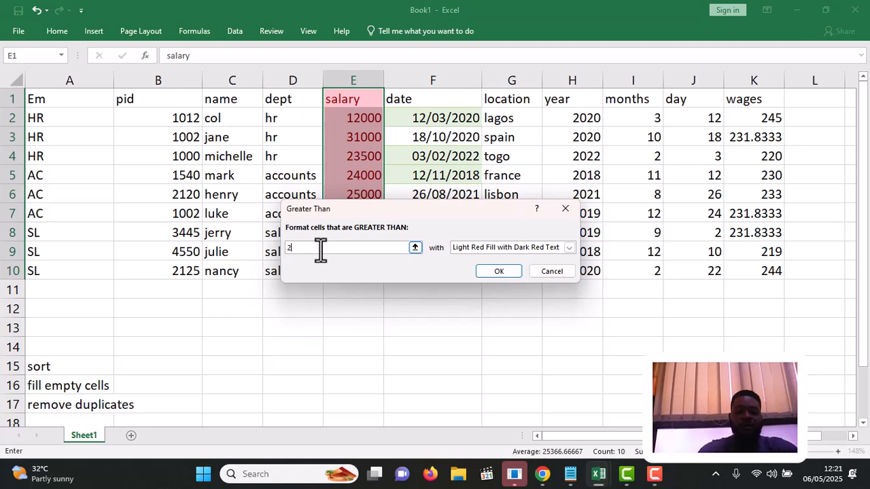
click(565, 209)
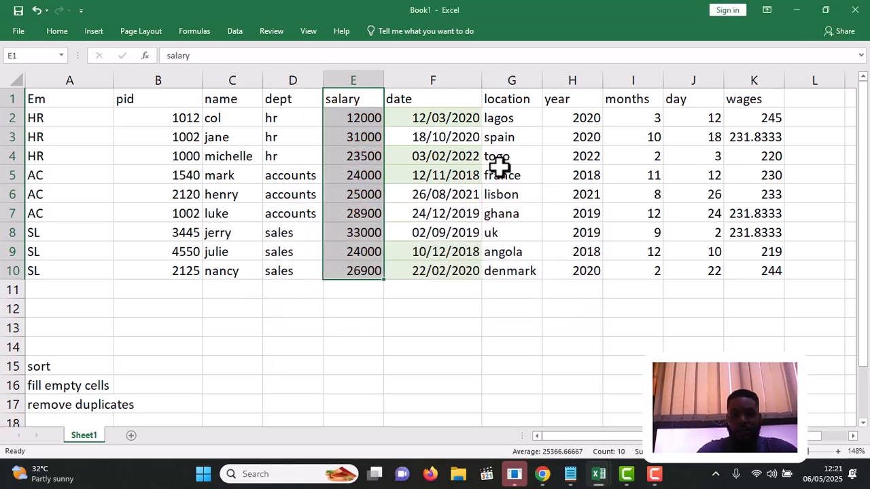
- Highlight salaries less than 25000 in E1:E10 with Light Red Fill with Dark Red Text, and review the highlighted salary cells one by one
click(66, 29)
click(510, 78)
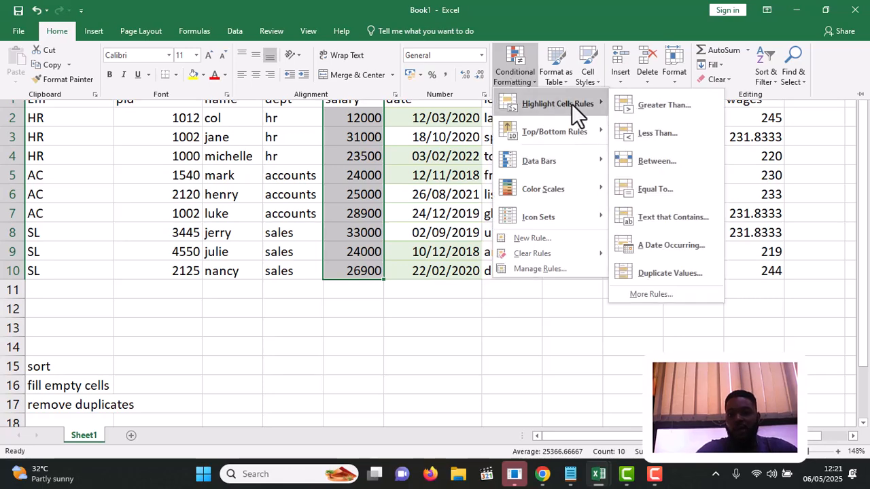
click(647, 132)
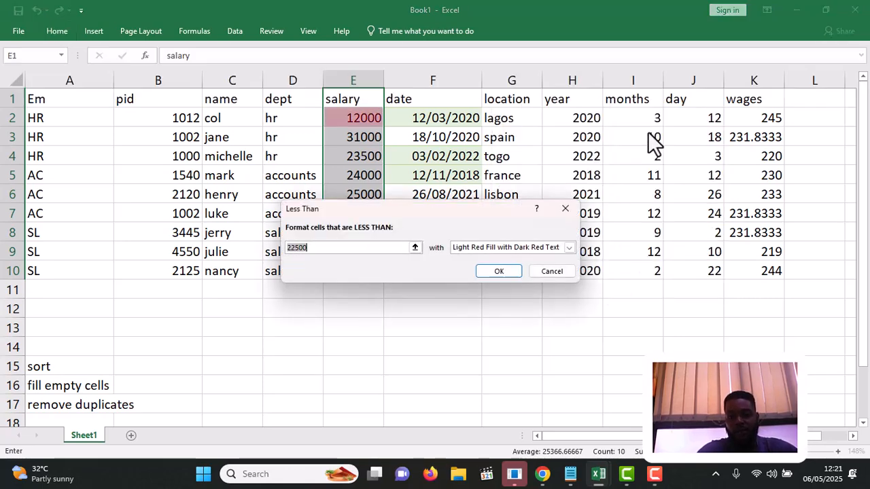
key(BackSpace)
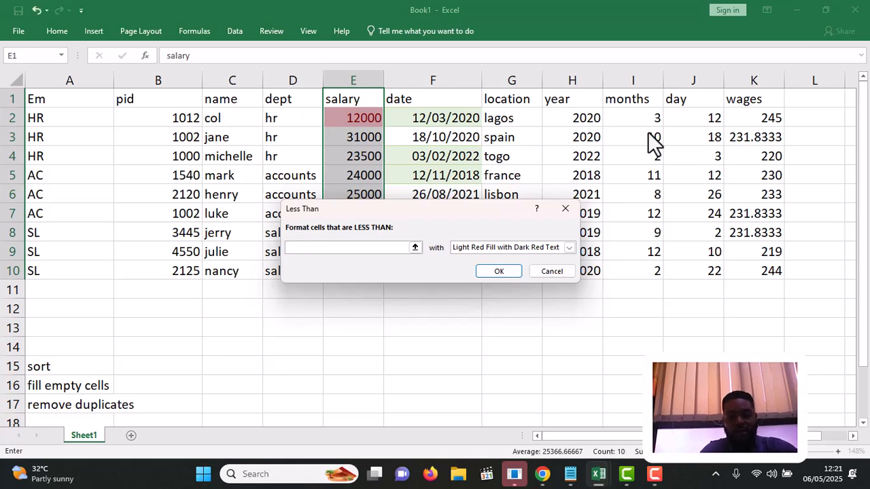
text(2)
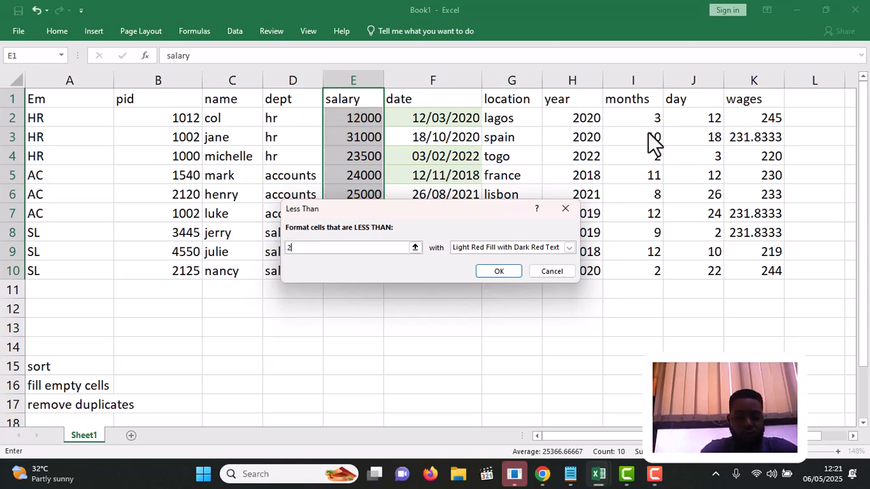
text(5000)
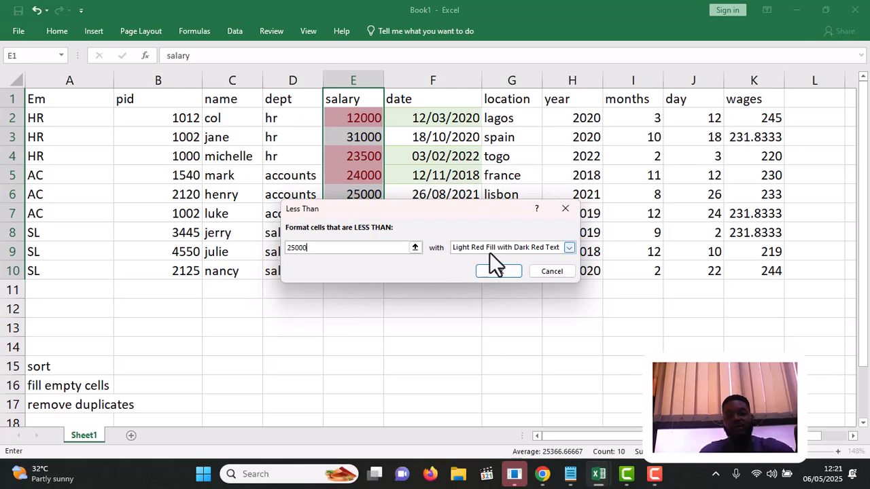
click(498, 271)
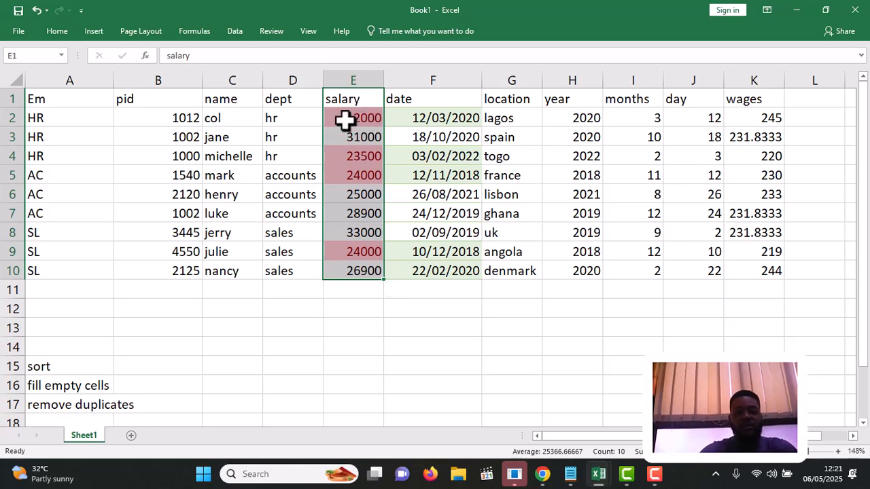
click(350, 119)
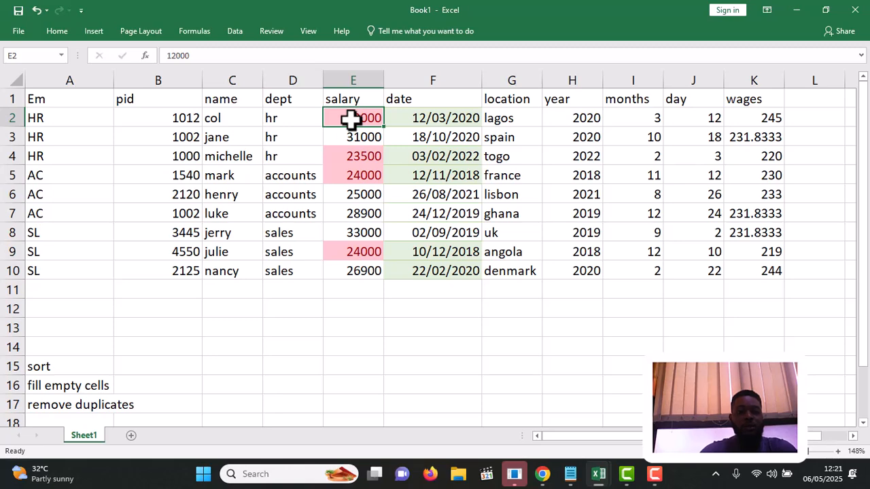
click(351, 156)
click(352, 175)
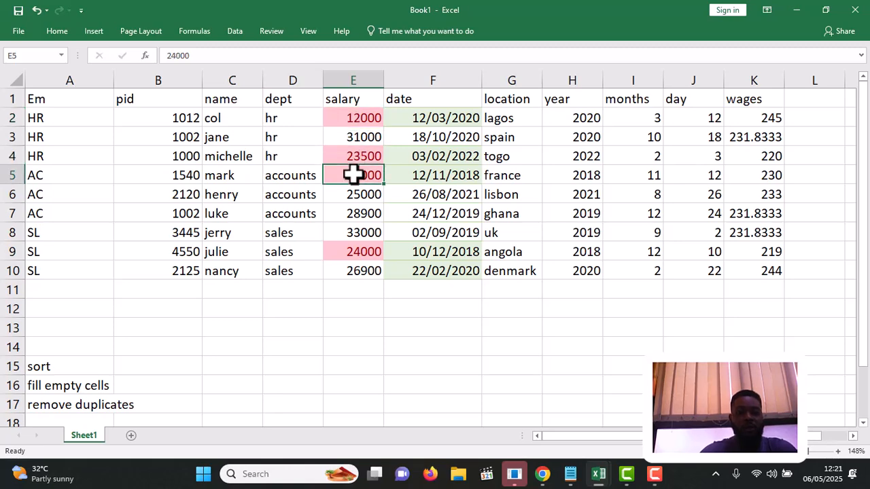
click(347, 254)
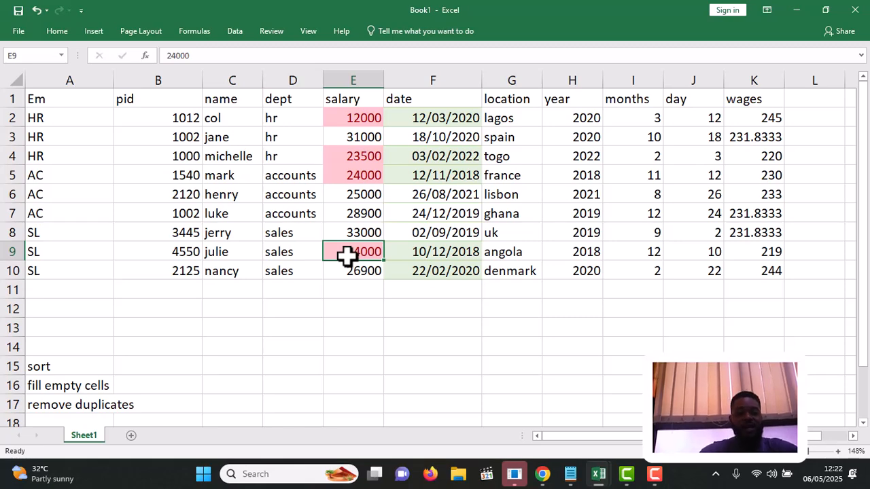
- Highlight the cells containing the text "sales" in the dept column D1:D10 with Light Red Fill with Dark Red Text
click(292, 100)
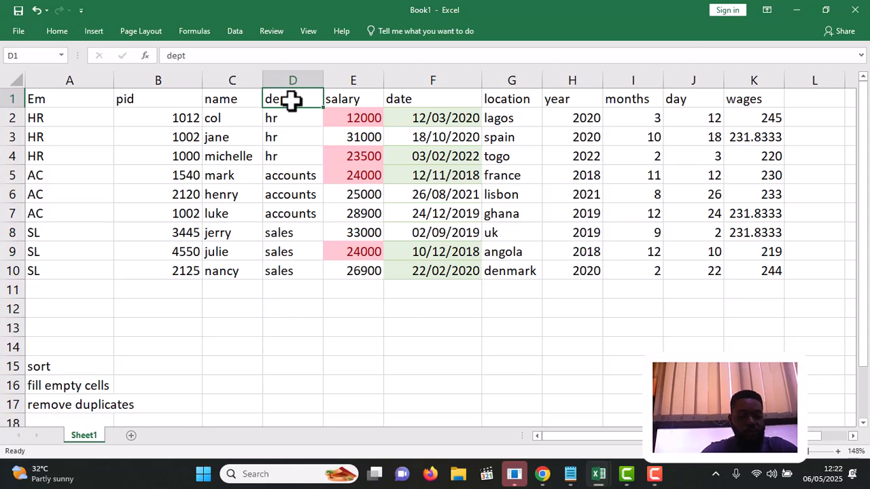
key(ctrl+shift+Down)
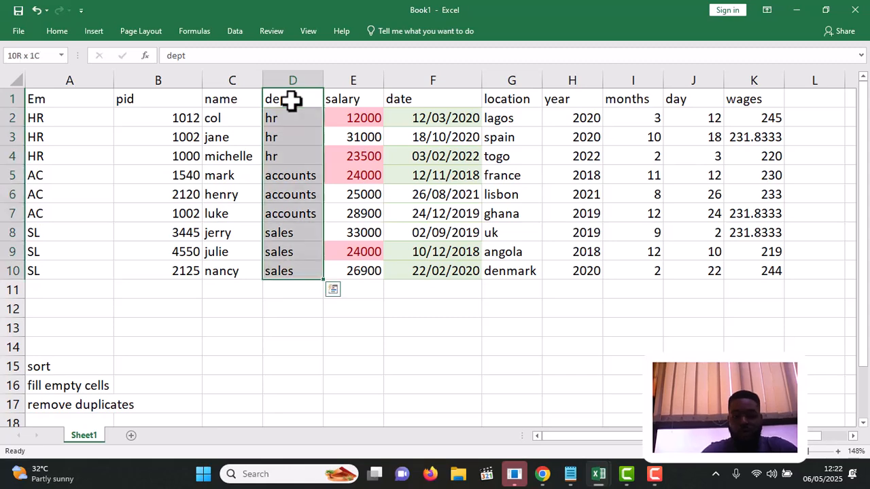
click(62, 29)
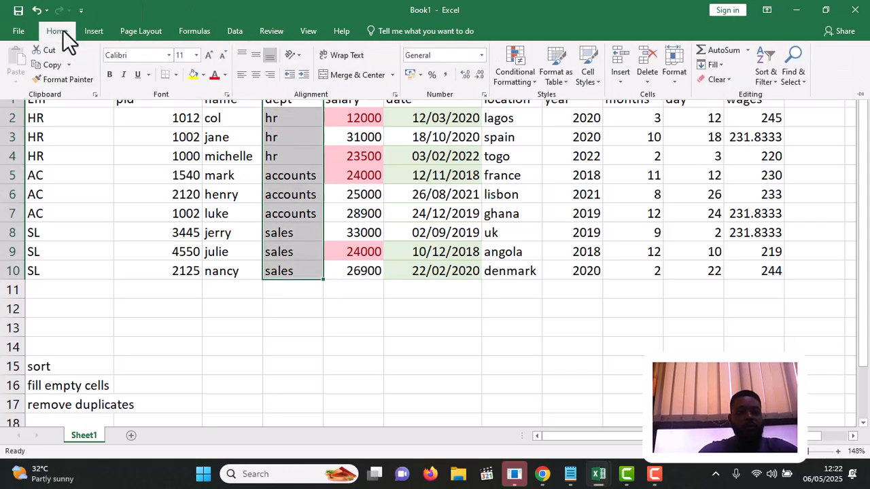
click(530, 82)
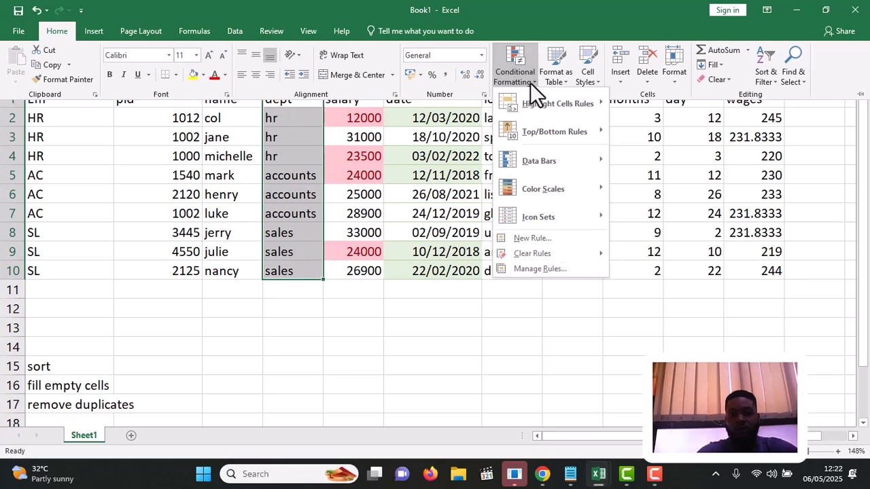
mouse_move(543, 98)
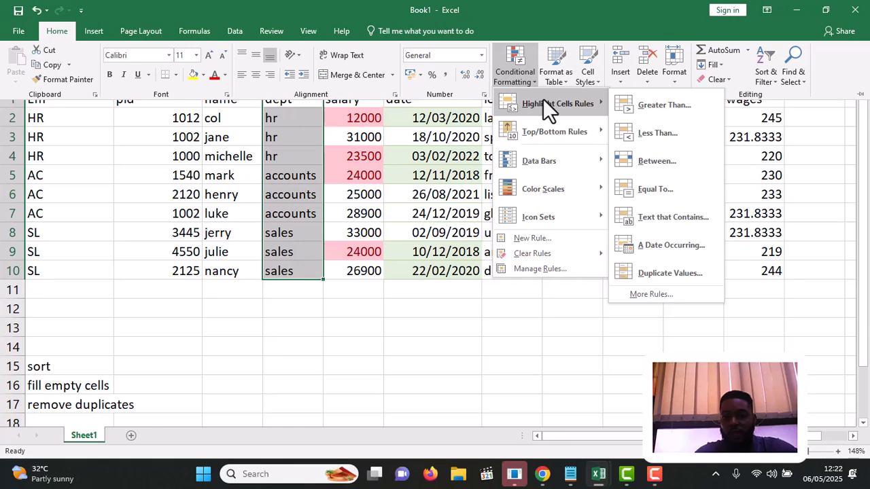
mouse_move(594, 130)
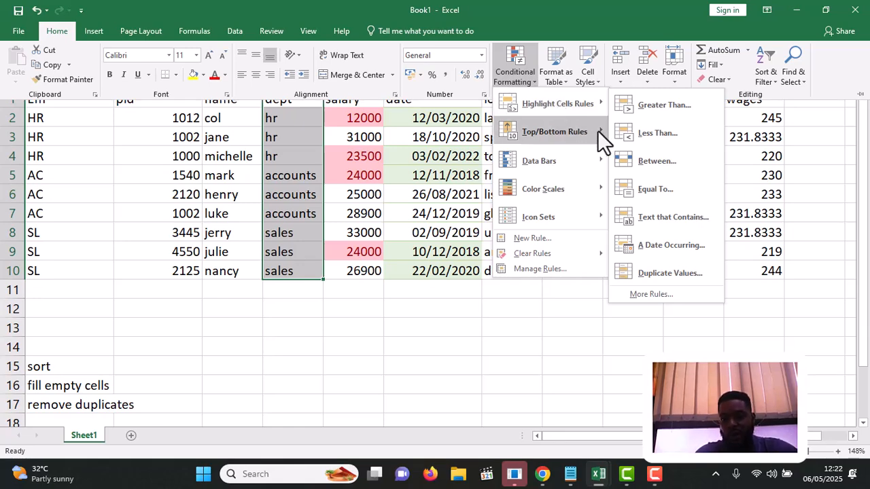
mouse_move(574, 98)
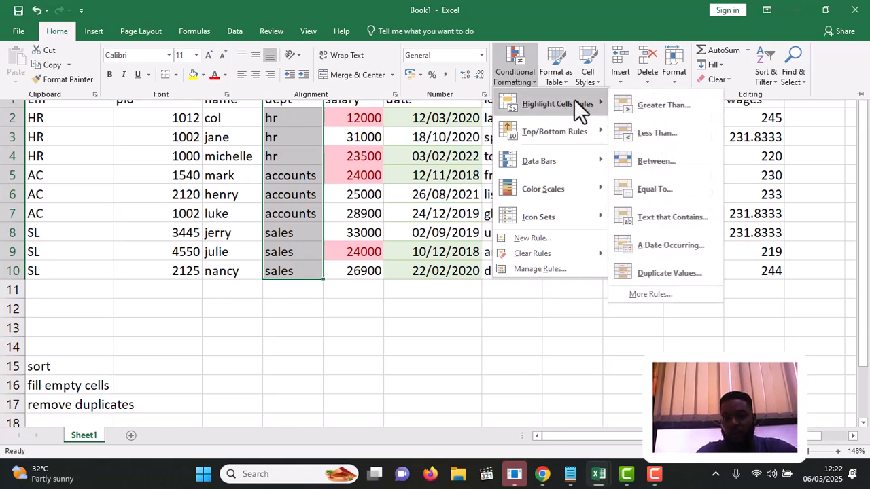
click(671, 216)
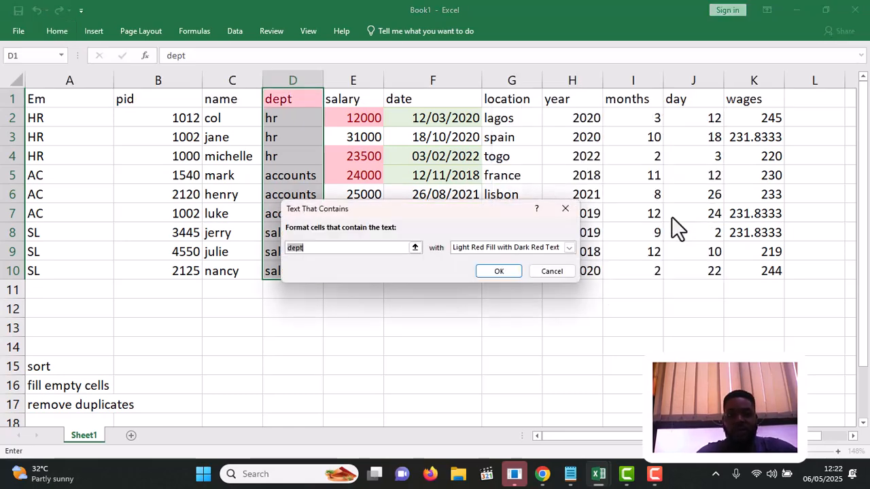
key(BackSpace)
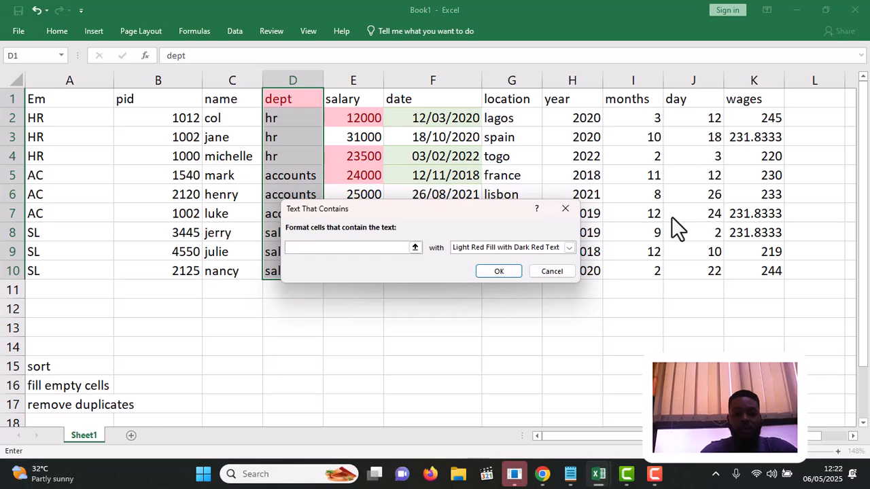
text(sales)
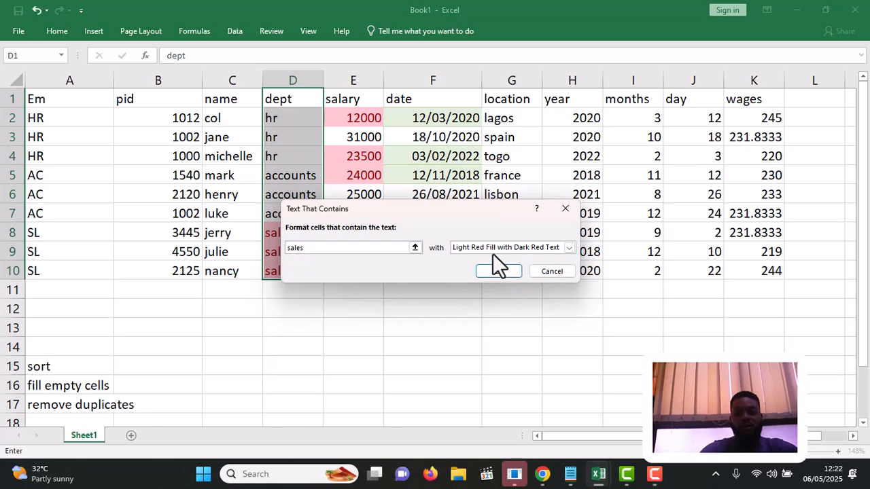
click(499, 271)
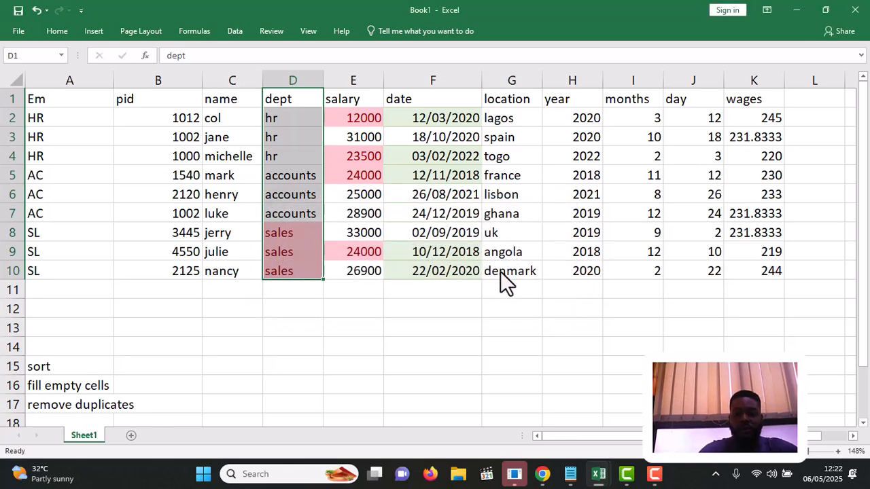